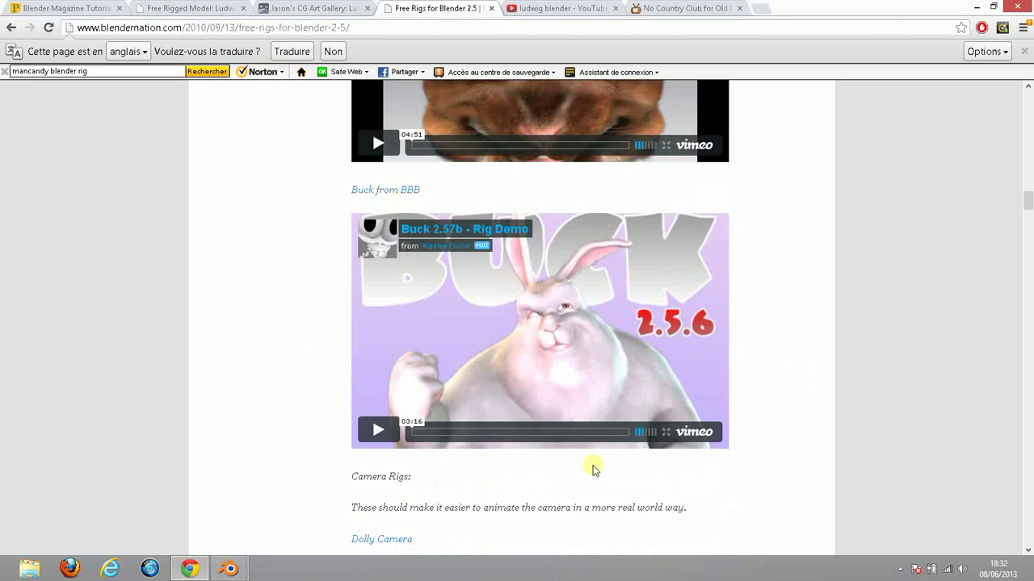
Look through the camera rigs and the horse, spider and ball character rigs on the free Blender 2.5 rigs page.
scroll(600, 474, down, 2)
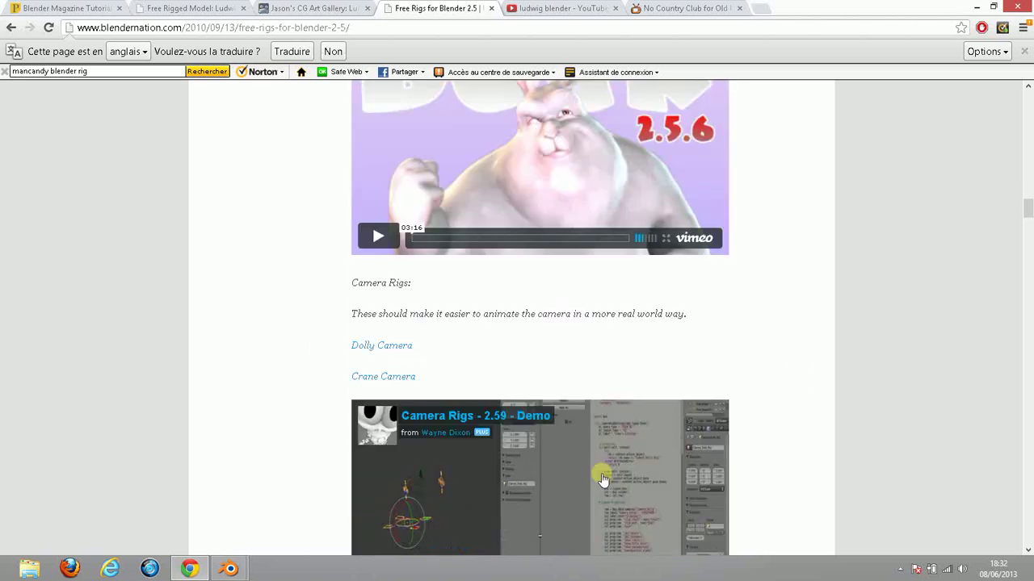
scroll(602, 479, down, 3)
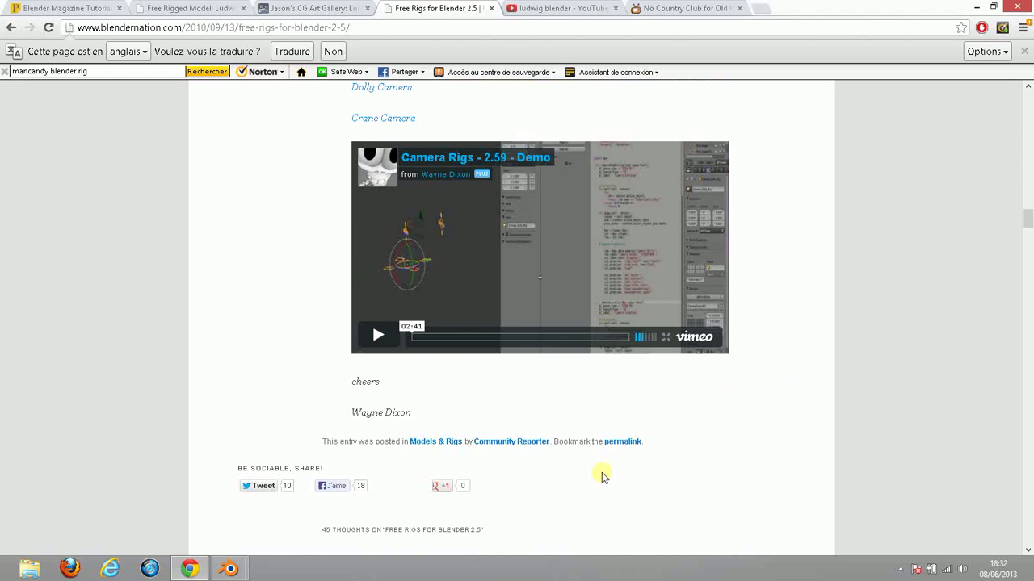
scroll(602, 475, up, 2)
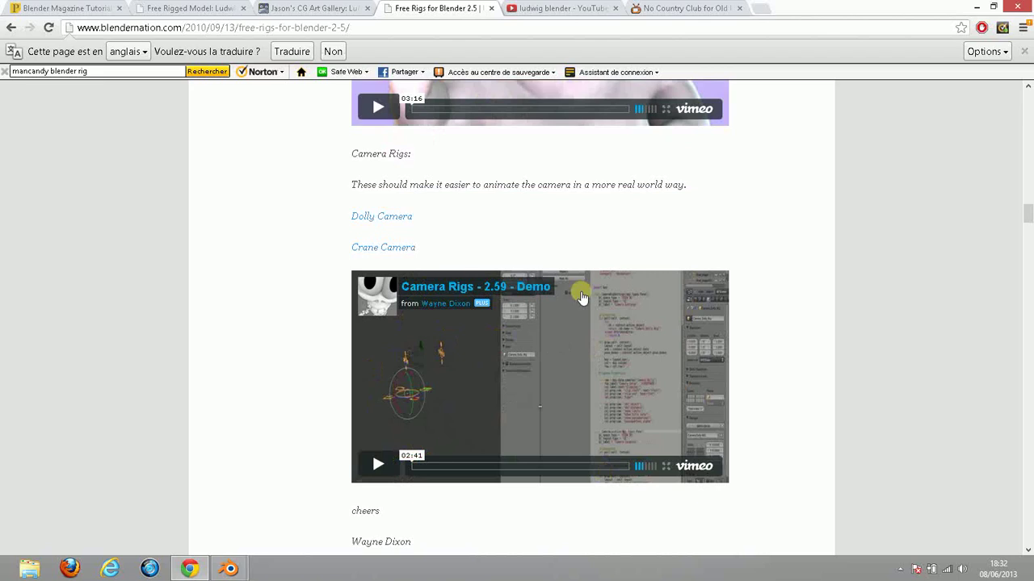
scroll(560, 415, up, 4)
scroll(564, 408, up, 15)
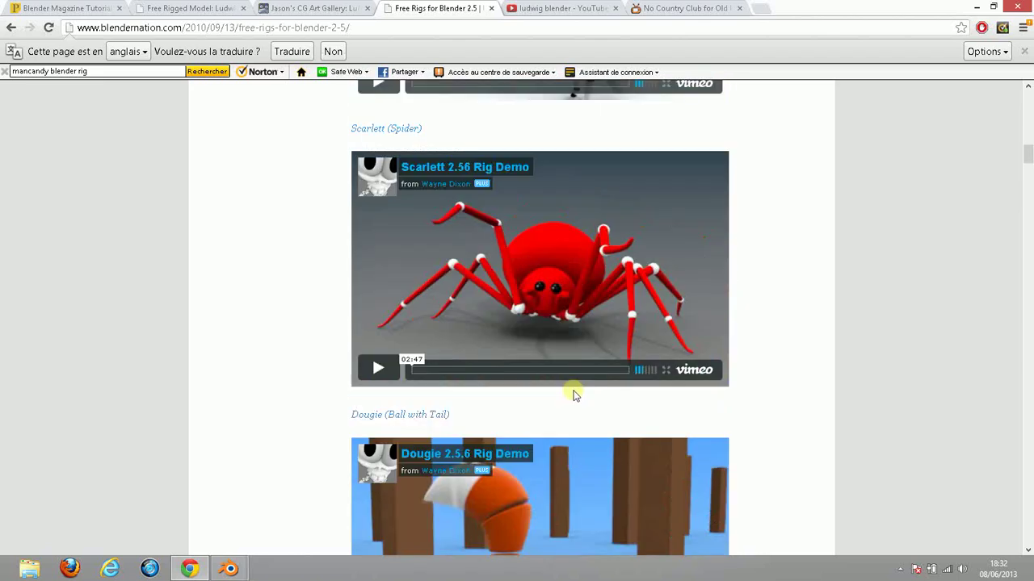
scroll(573, 404, down, 15)
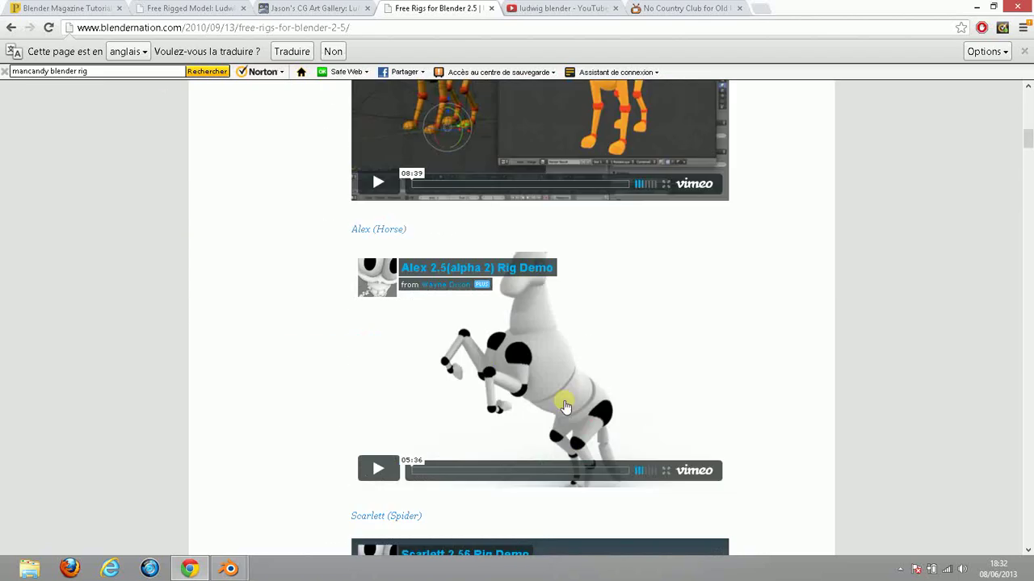
scroll(561, 404, down, 5)
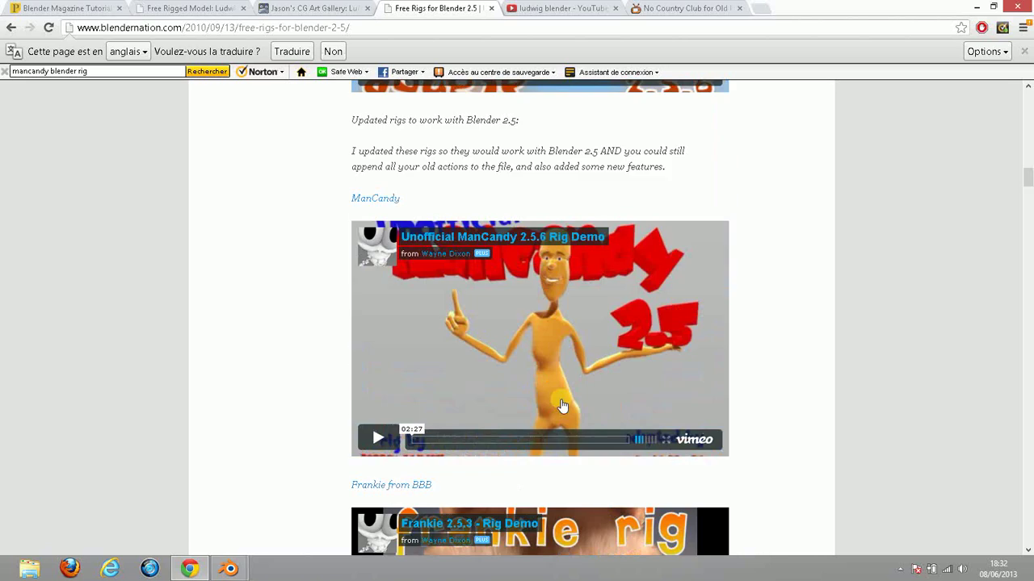
scroll(557, 363, up, 7)
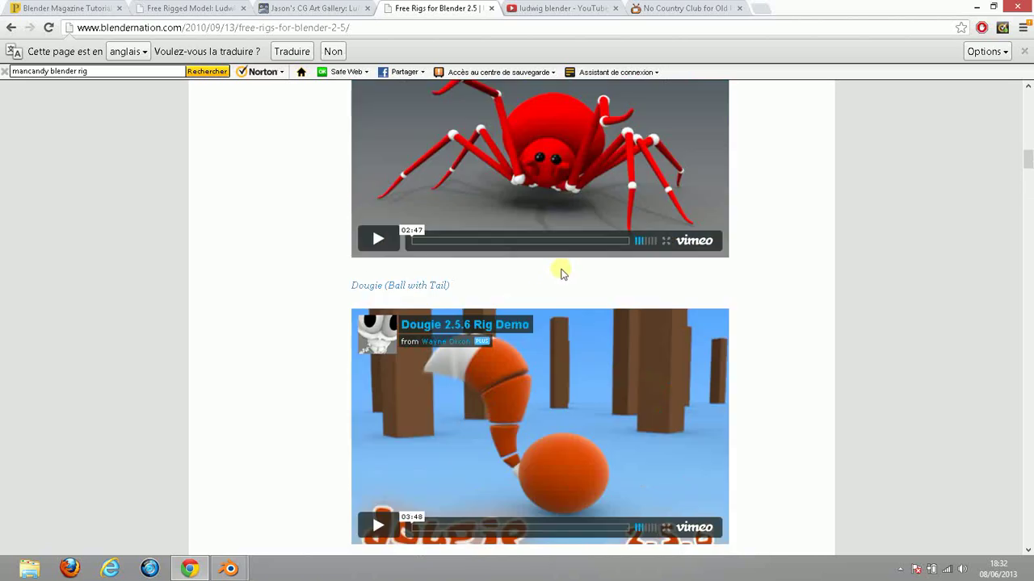
scroll(533, 295, up, 7)
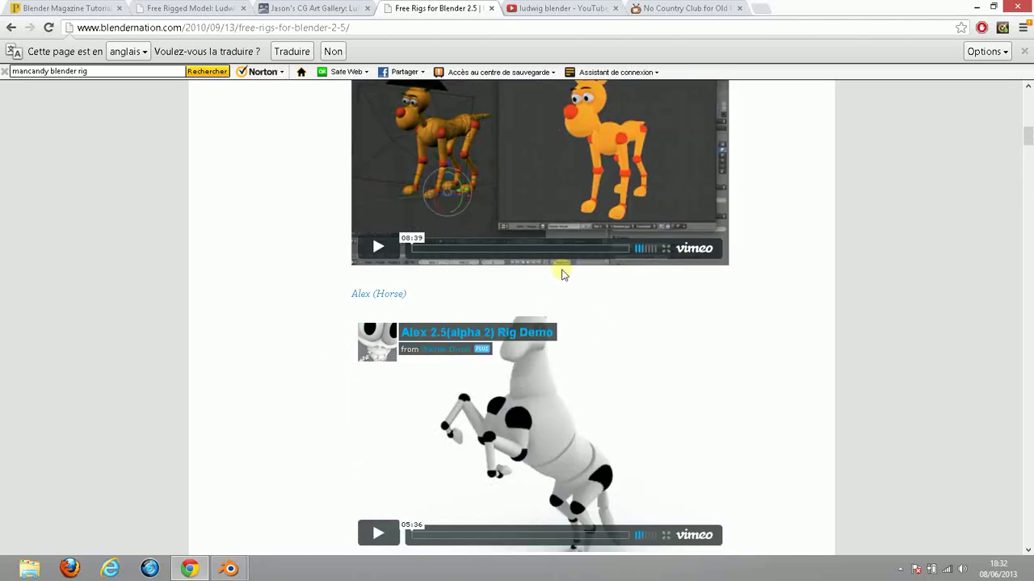
scroll(419, 154, up, 2)
scroll(436, 294, down, 6)
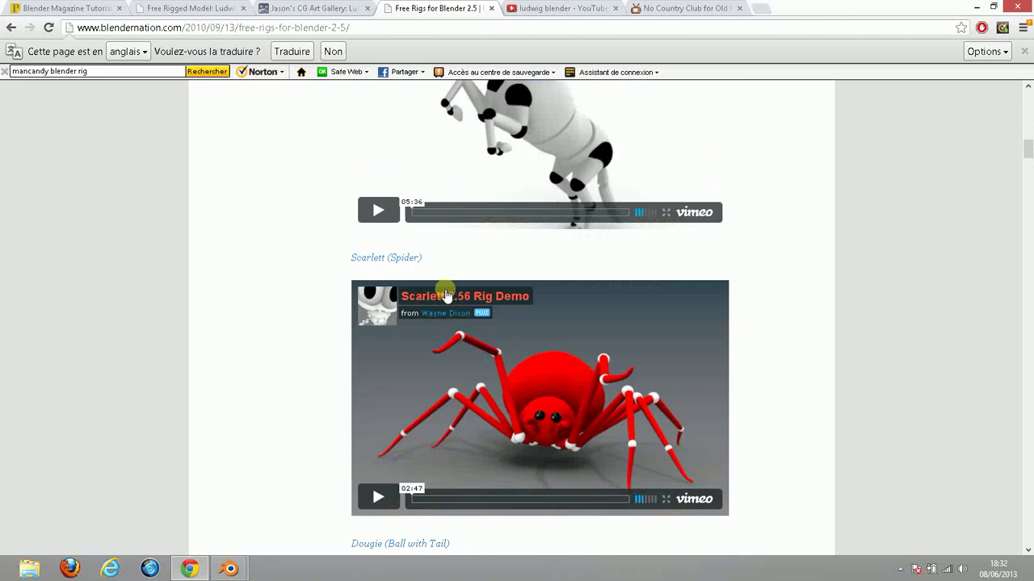
Download the ManCandy rig from the updated rigs section of the page.
scroll(449, 292, down, 9)
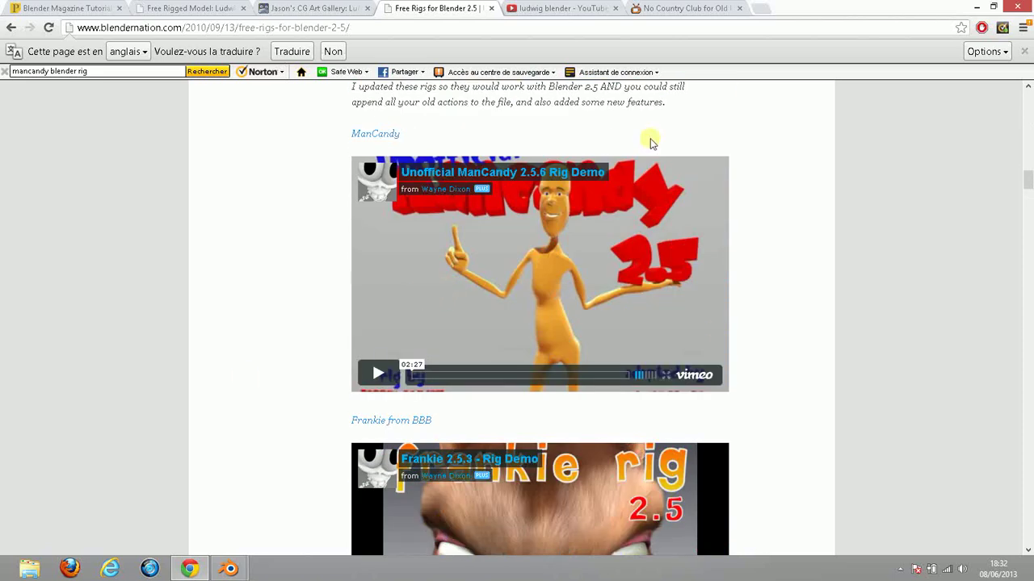
click(370, 134)
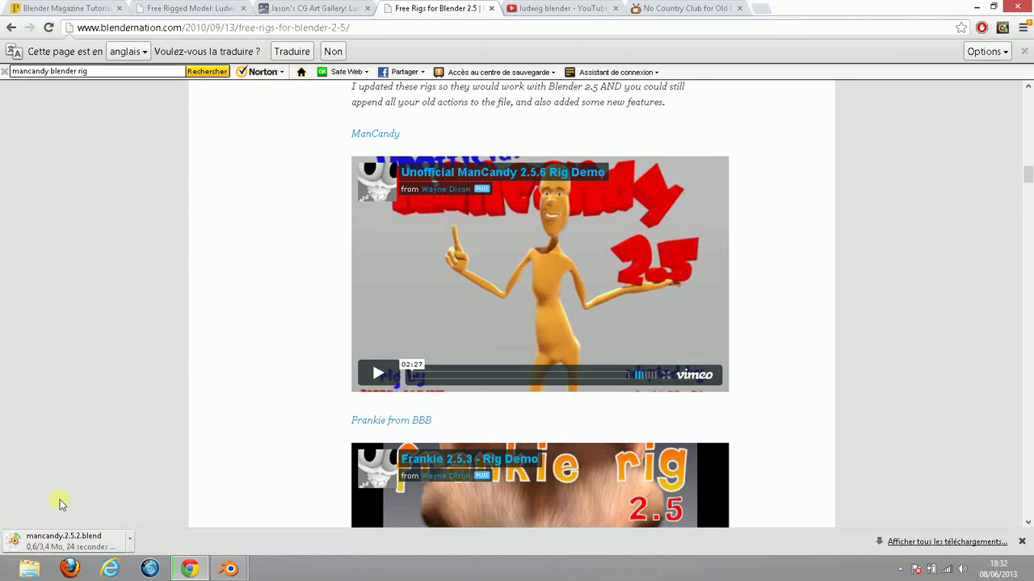
Check the file size of ludwig.blend on the Ludwig rig page, and return to the free rigs page.
click(209, 8)
click(311, 8)
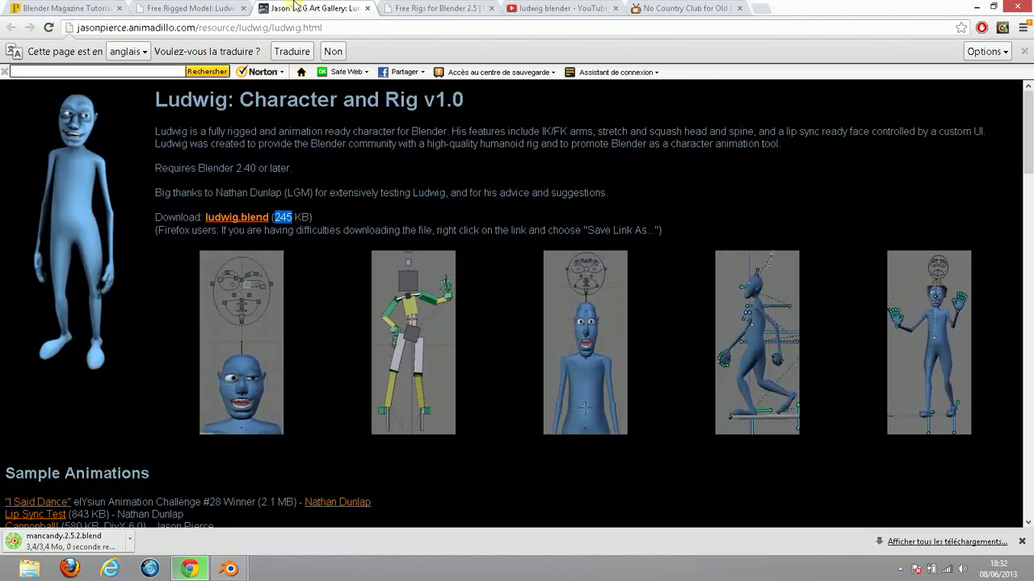
click(293, 217)
drag(275, 216, 305, 215)
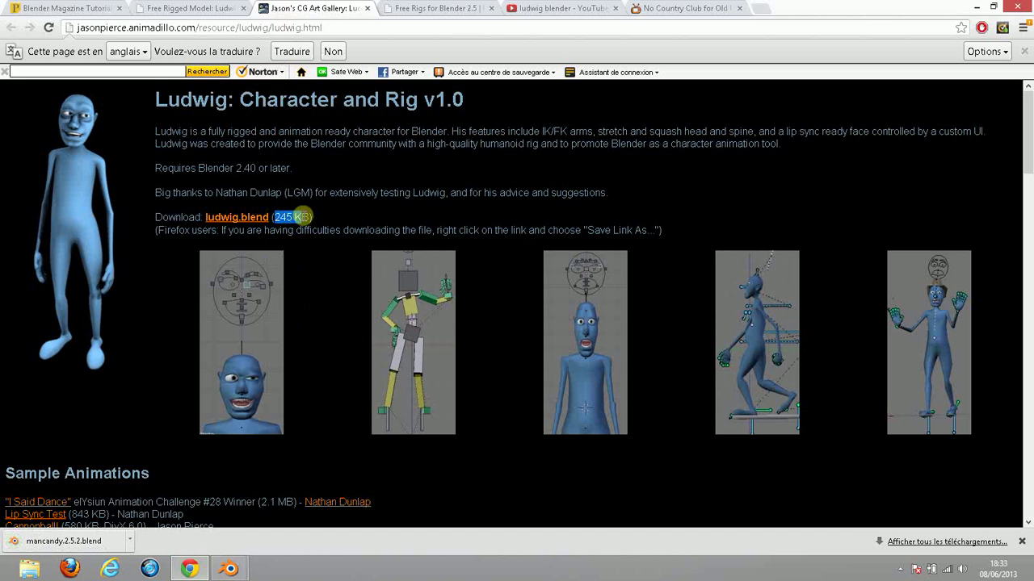
click(416, 7)
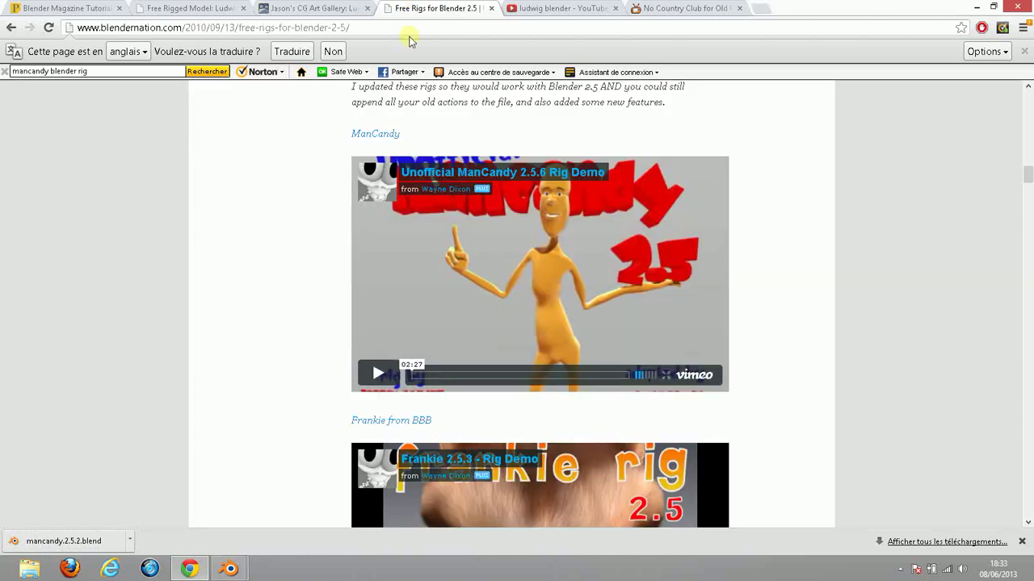
Open the downloaded mancandy.2.5.2.blend in Blender and select the candyskel armature.
click(98, 542)
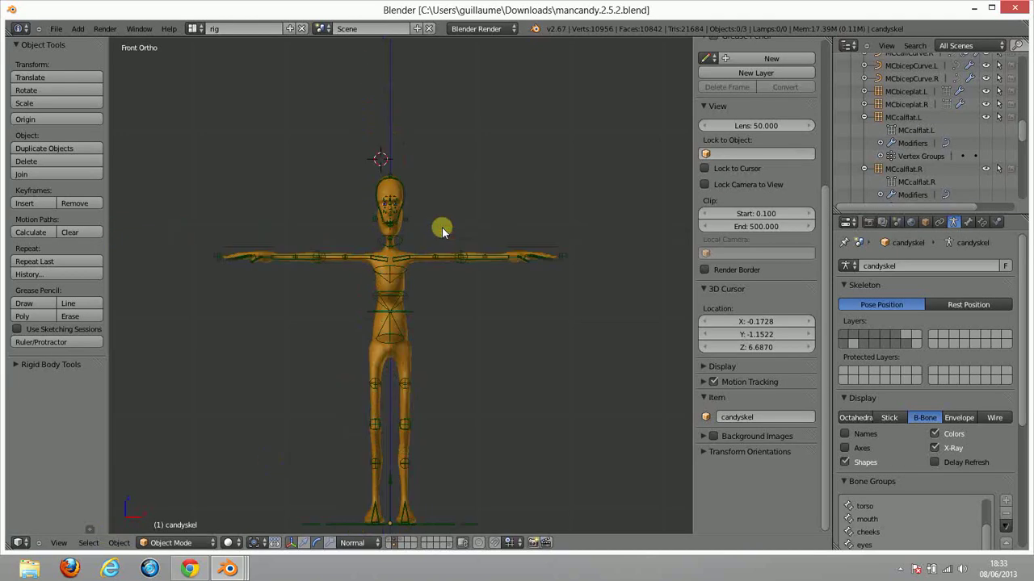
middle_drag(462, 263, 390, 302)
scroll(425, 237, up, 5)
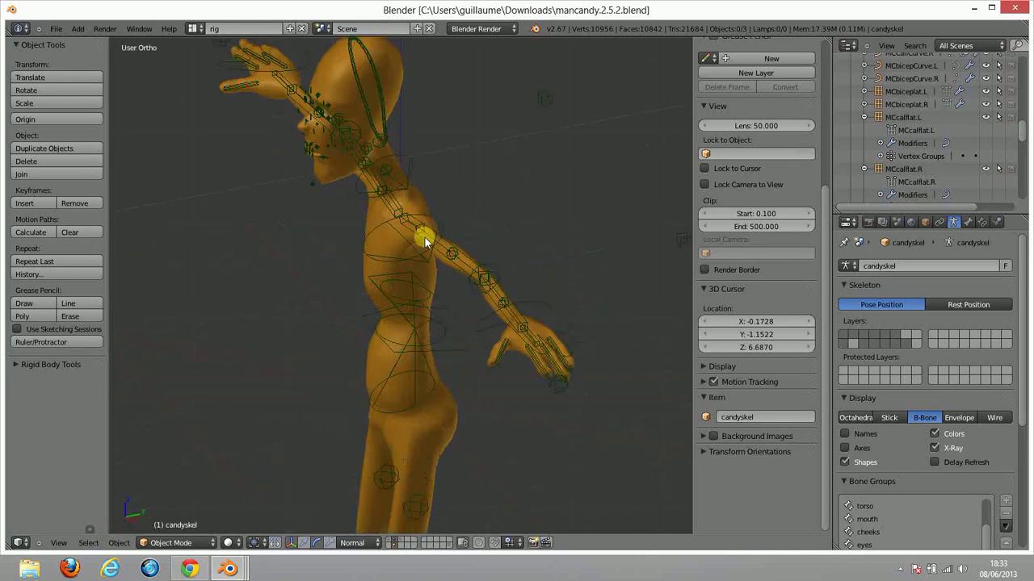
scroll(425, 237, up, 1)
right_click(419, 209)
right_click(434, 222)
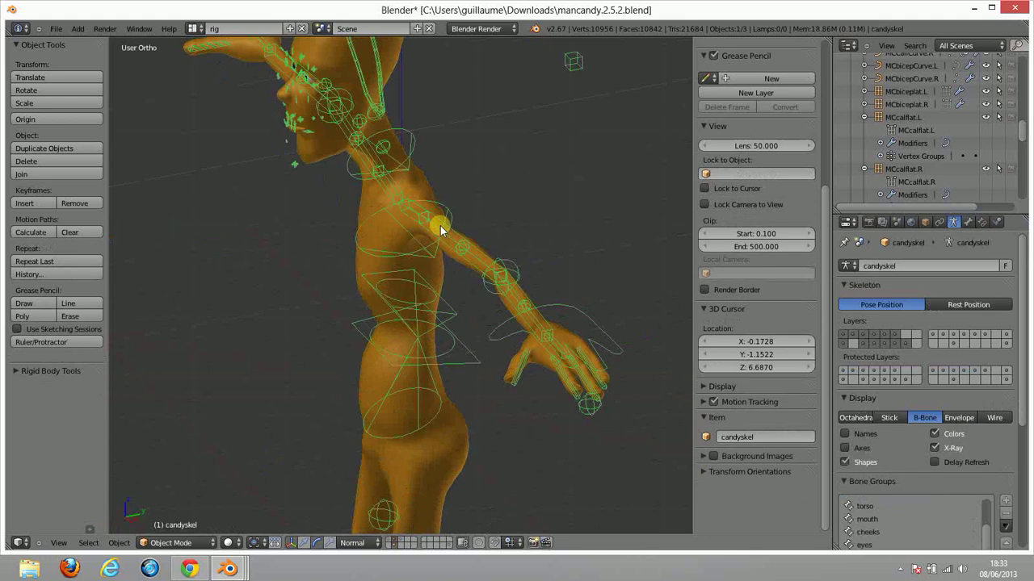
scroll(451, 272, down, 5)
middle_drag(452, 273, 521, 290)
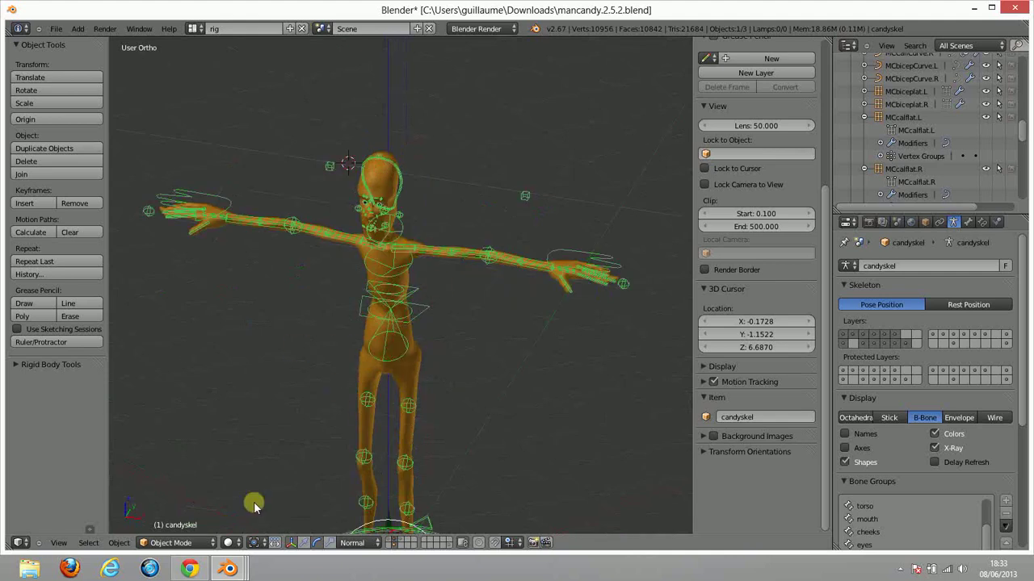
Inspect the topology of the ManCandy body mesh in Edit Mode and return to Object Mode.
middle_drag(377, 234, 351, 256)
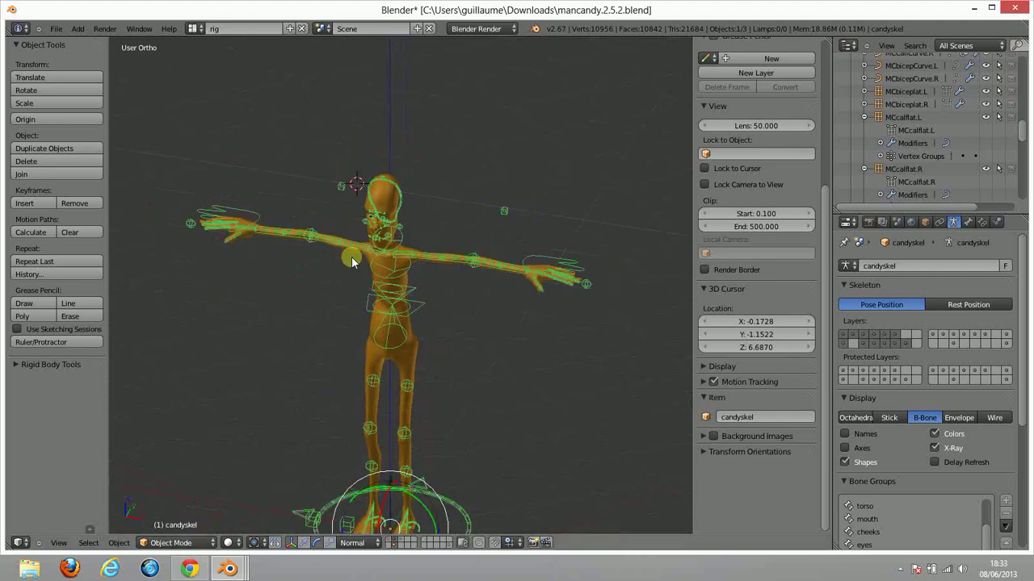
scroll(352, 255, up, 4)
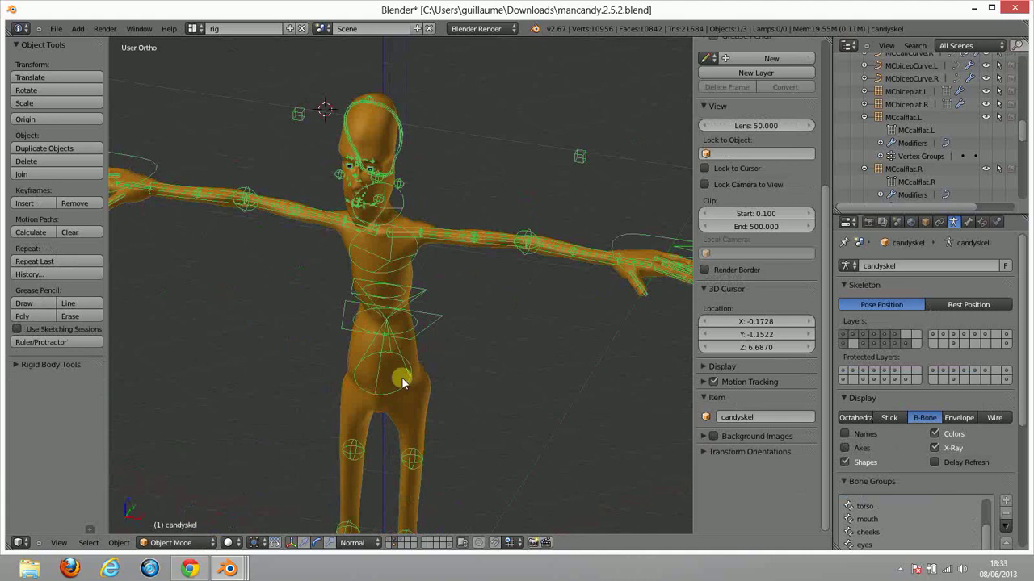
right_click(402, 378)
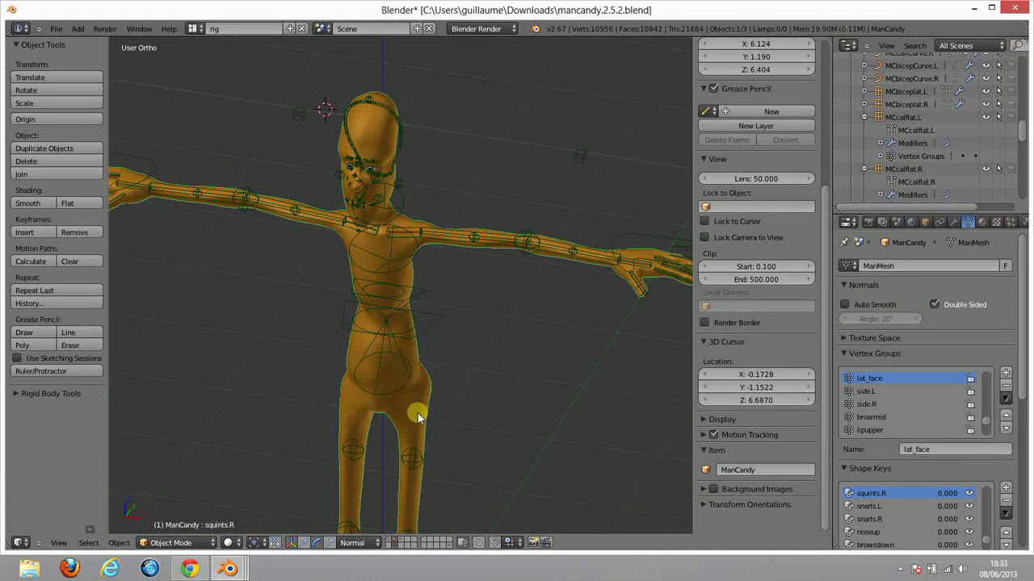
key(Tab)
middle_drag(376, 392, 407, 271)
right_click(408, 271)
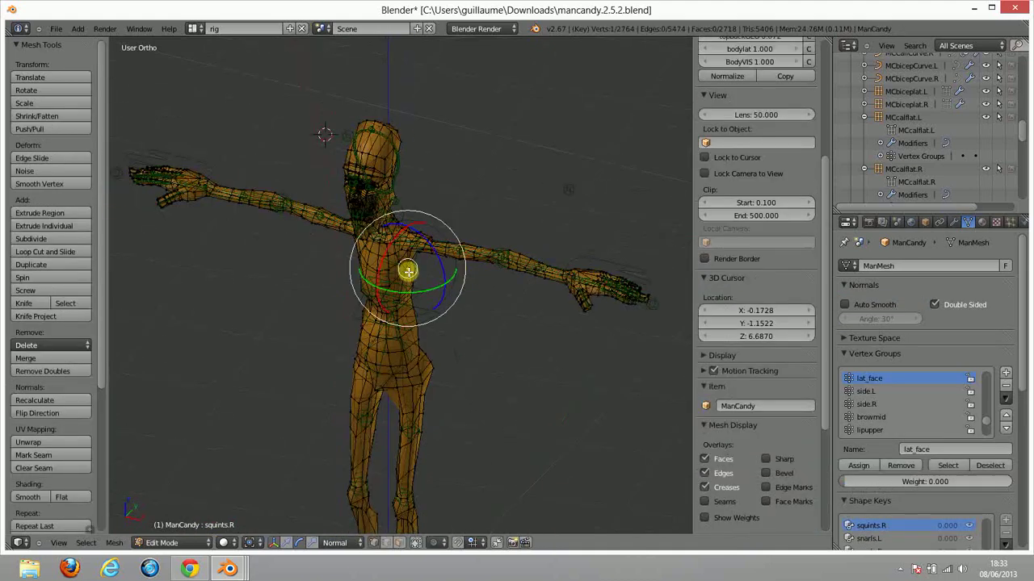
key(Tab)
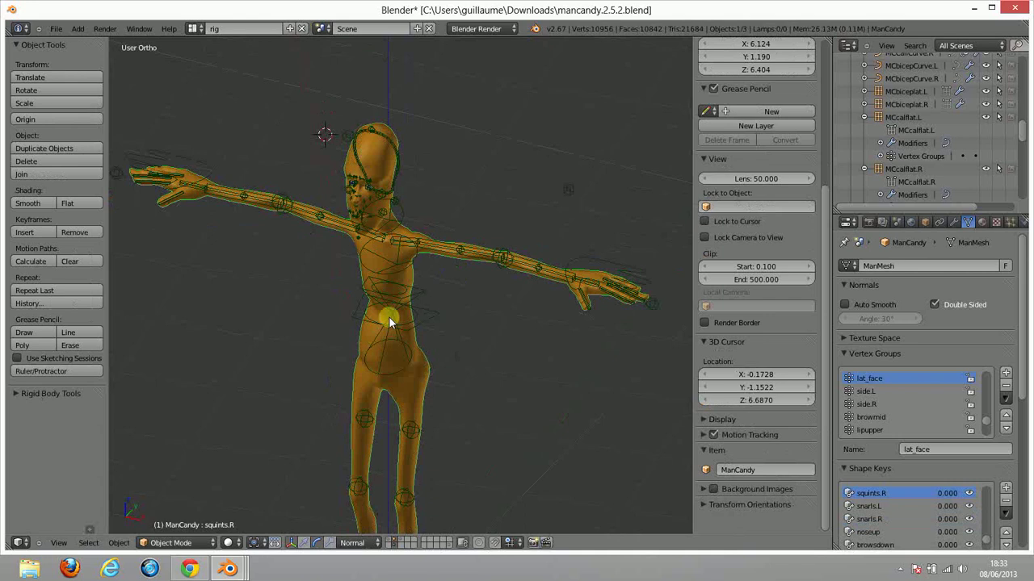
Select the candyskel armature and switch it to Pose Mode.
right_click(396, 308)
click(201, 543)
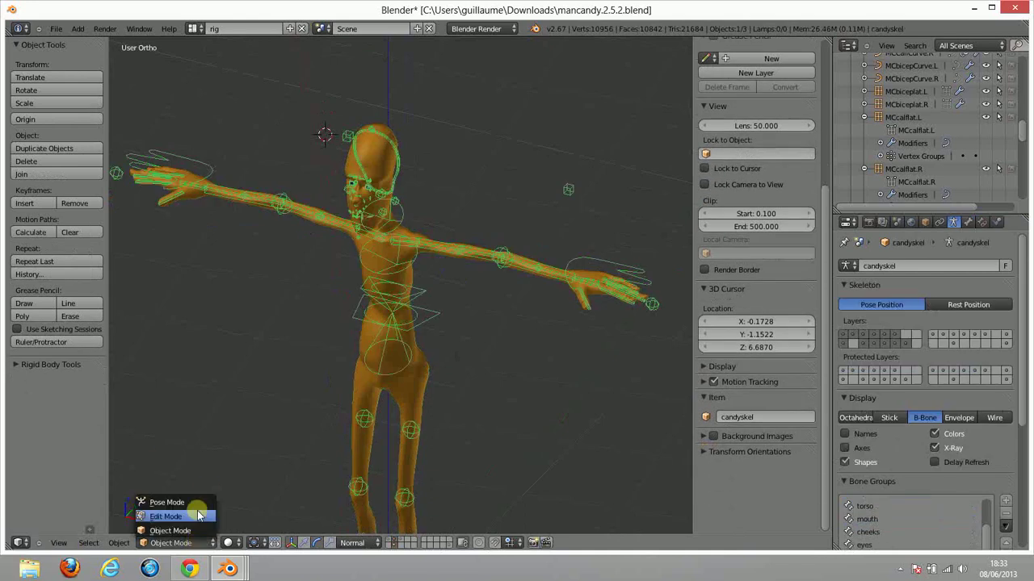
click(182, 496)
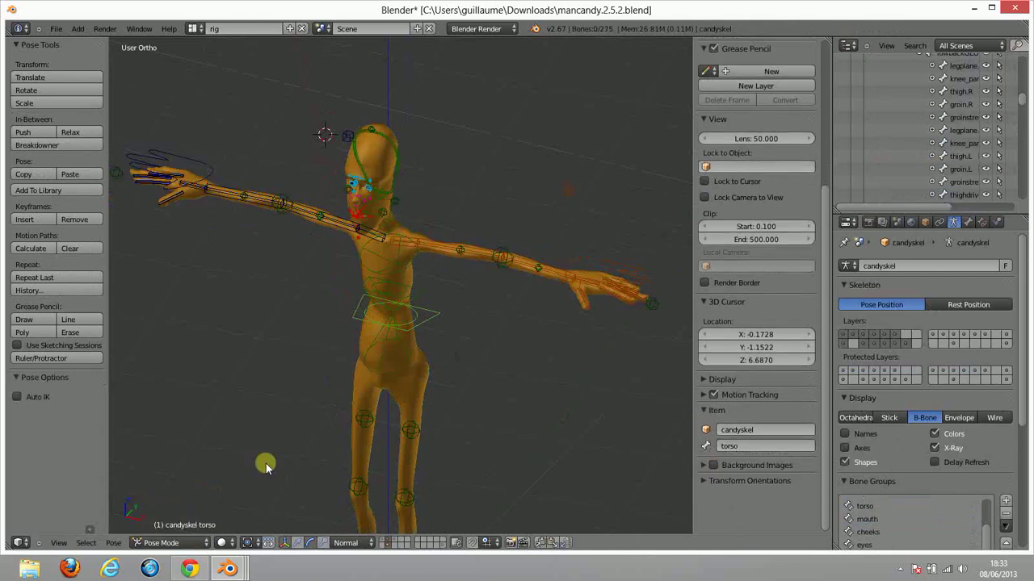
Rotate the left upper arm bone toparm.L so the arm hangs down beside the body.
right_click(446, 255)
middle_drag(446, 255, 408, 251)
scroll(409, 252, up, 5)
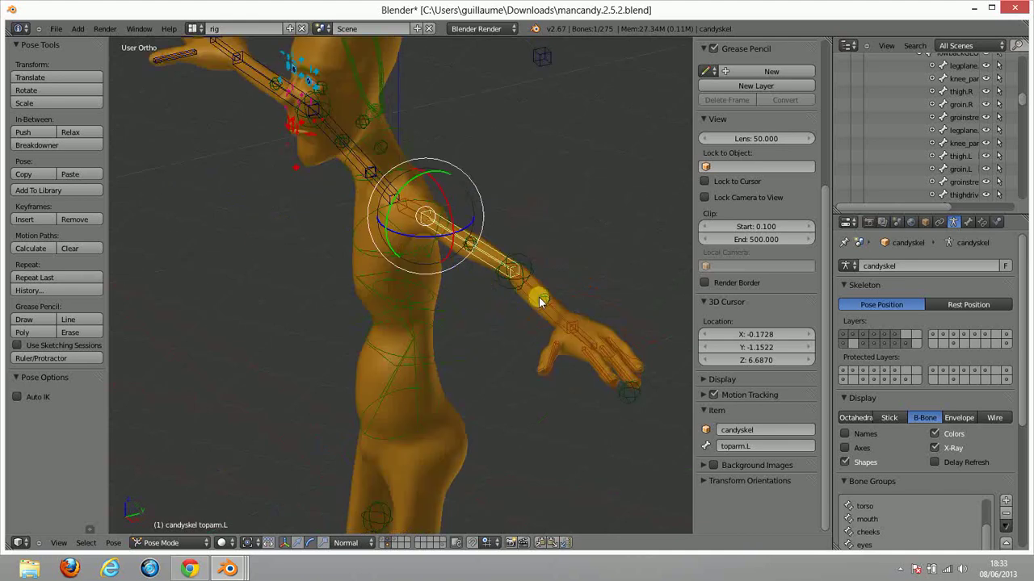
key(r)
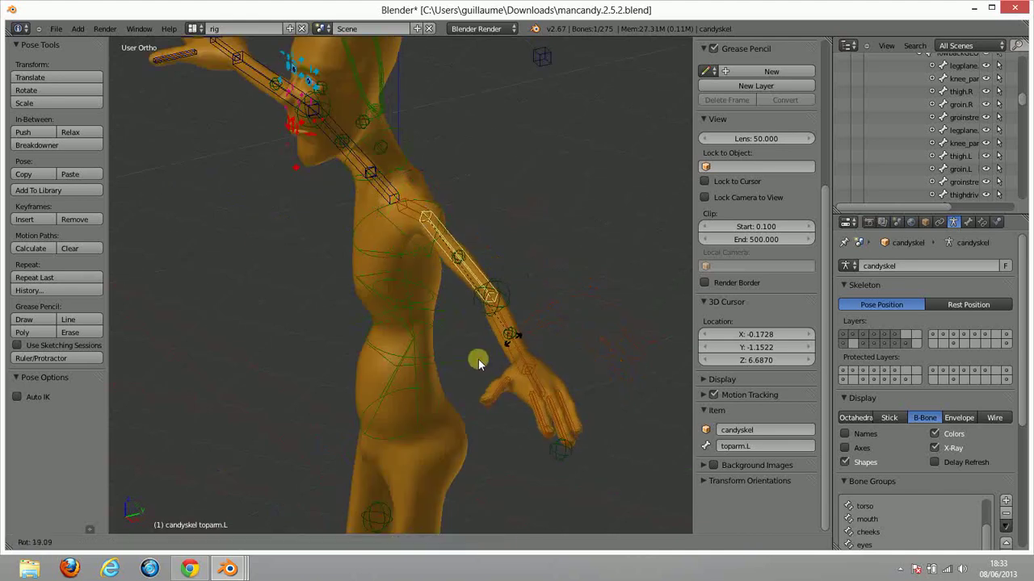
right_click(436, 411)
middle_drag(437, 411, 468, 383)
key(r)
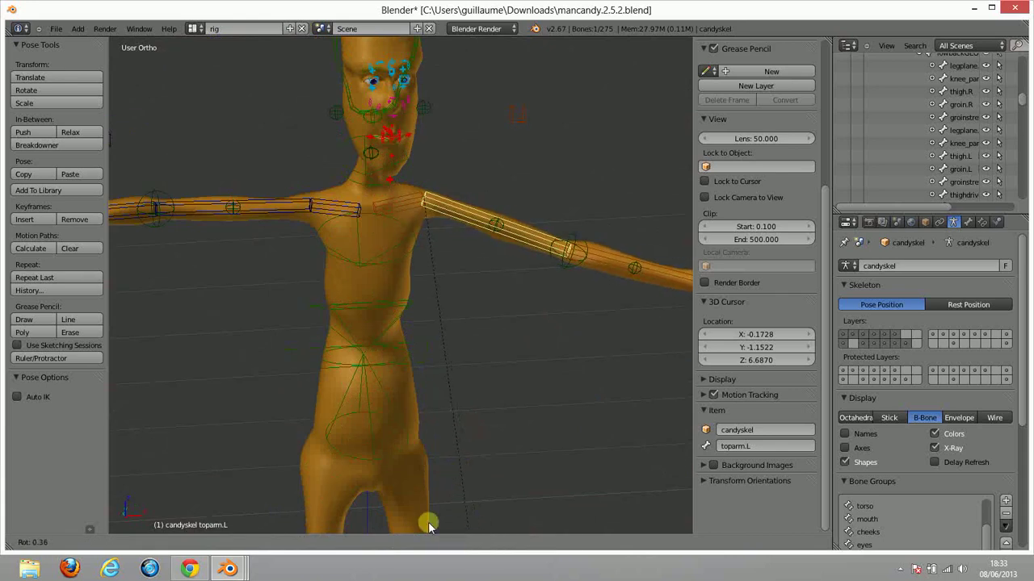
click(431, 397)
Adjust the rotation of toparm.L in a side view, swinging the lowered arm slightly backward.
scroll(492, 353, down, 2)
middle_drag(492, 353, 412, 324)
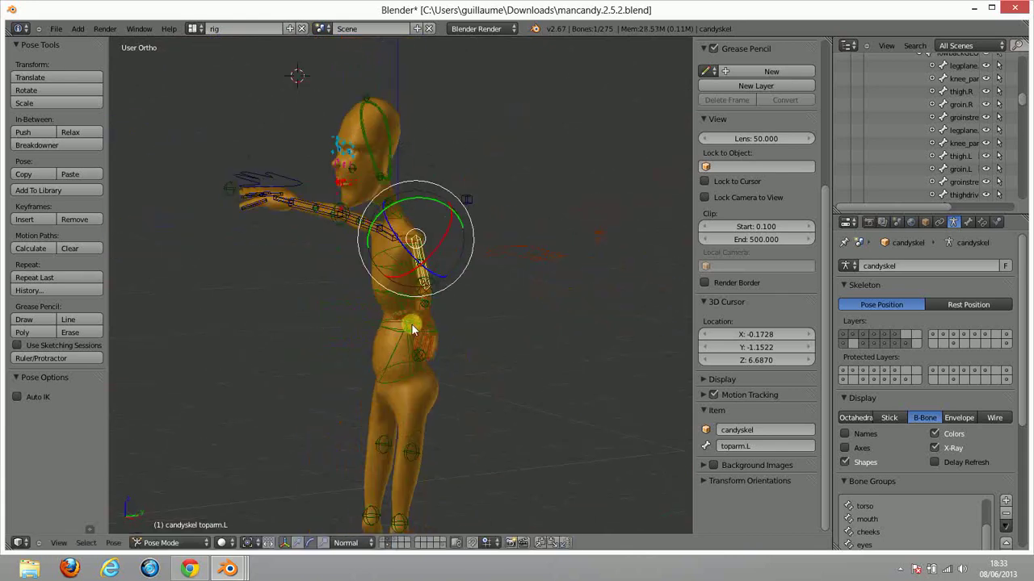
key(r)
click(420, 329)
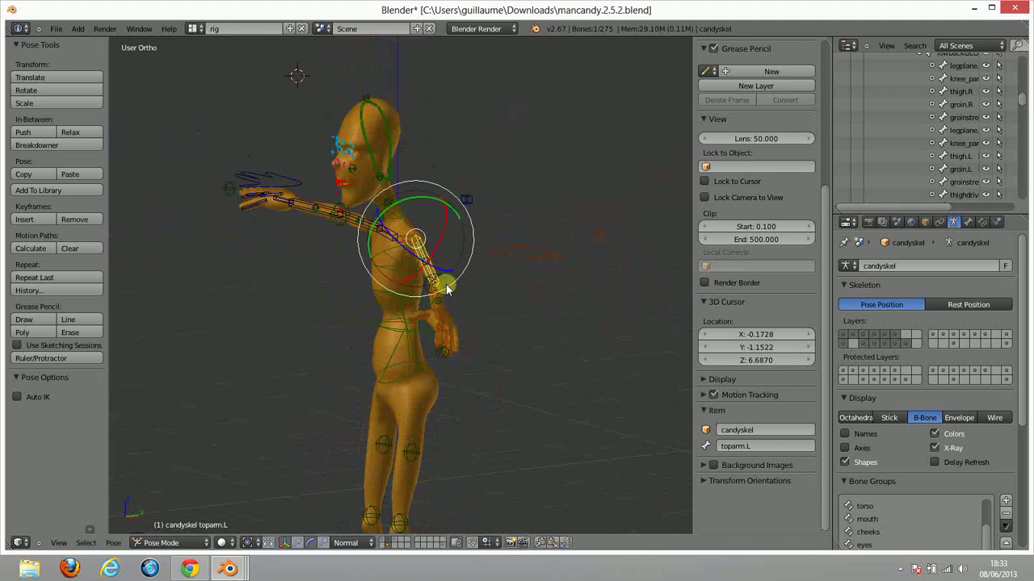
key(r)
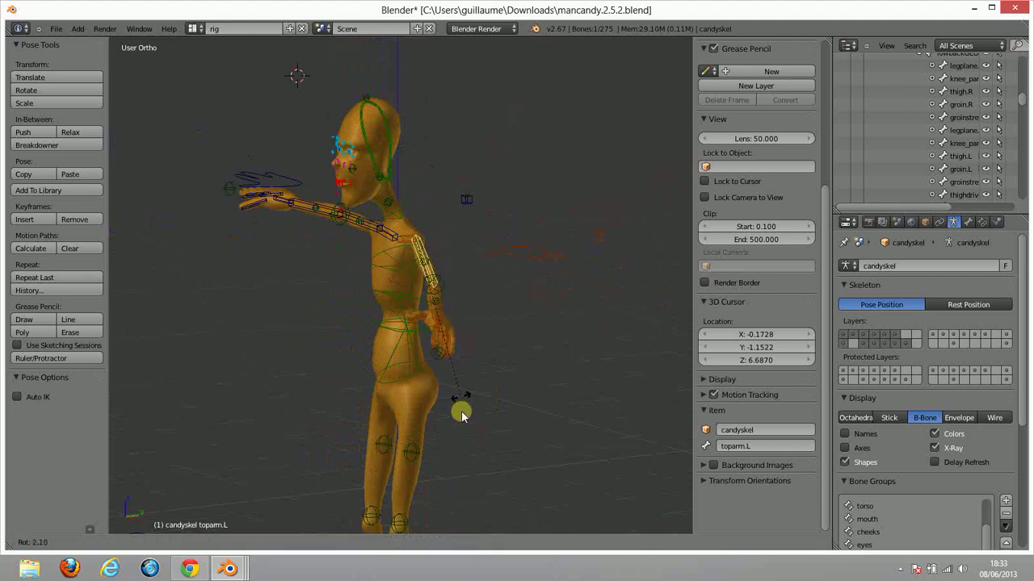
click(461, 372)
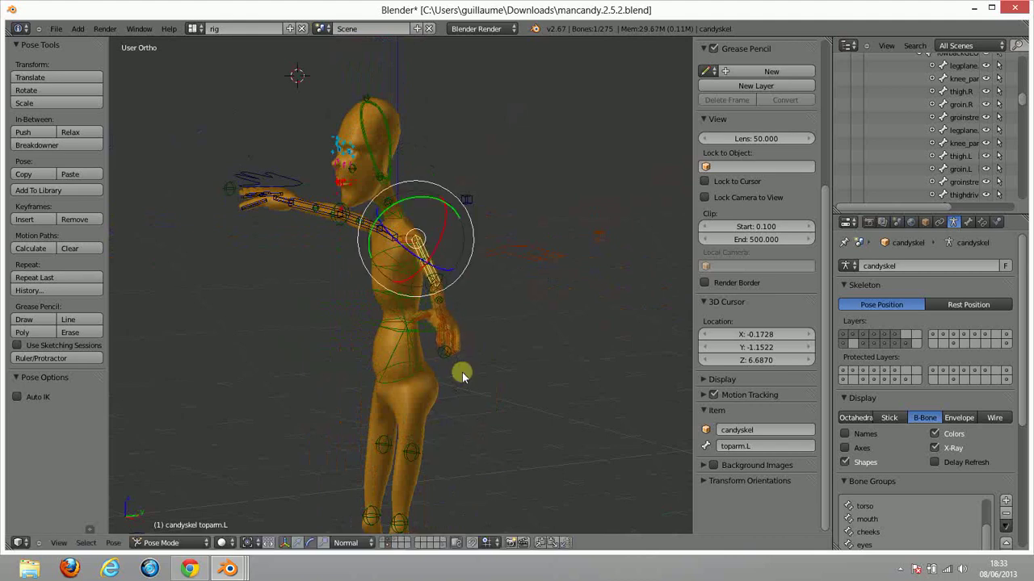
Rotate the left forearm bone lowarm.L to bend the elbow forward, and select the topback bone.
right_click(436, 300)
right_click(436, 299)
key(r)
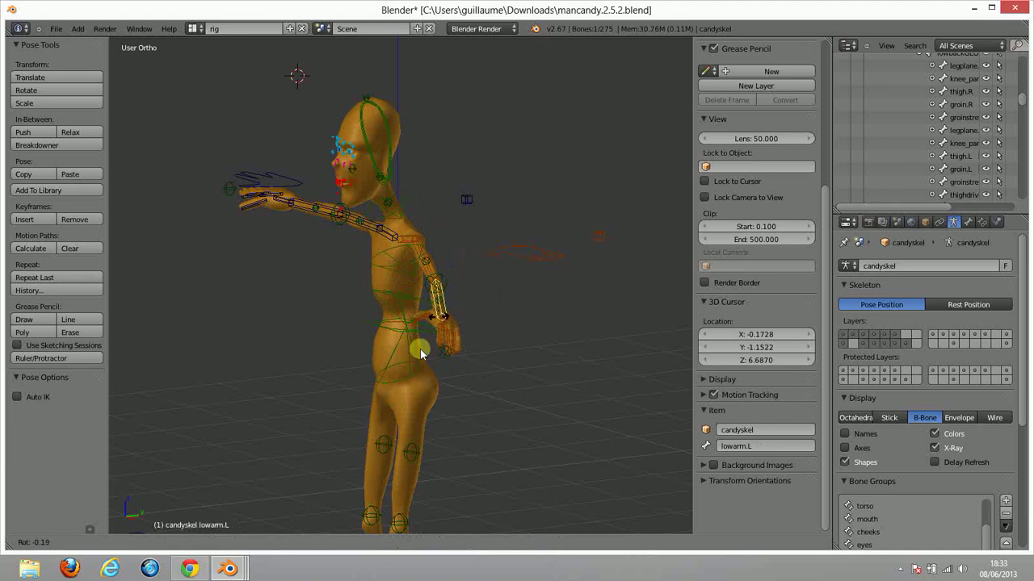
click(376, 343)
right_click(396, 338)
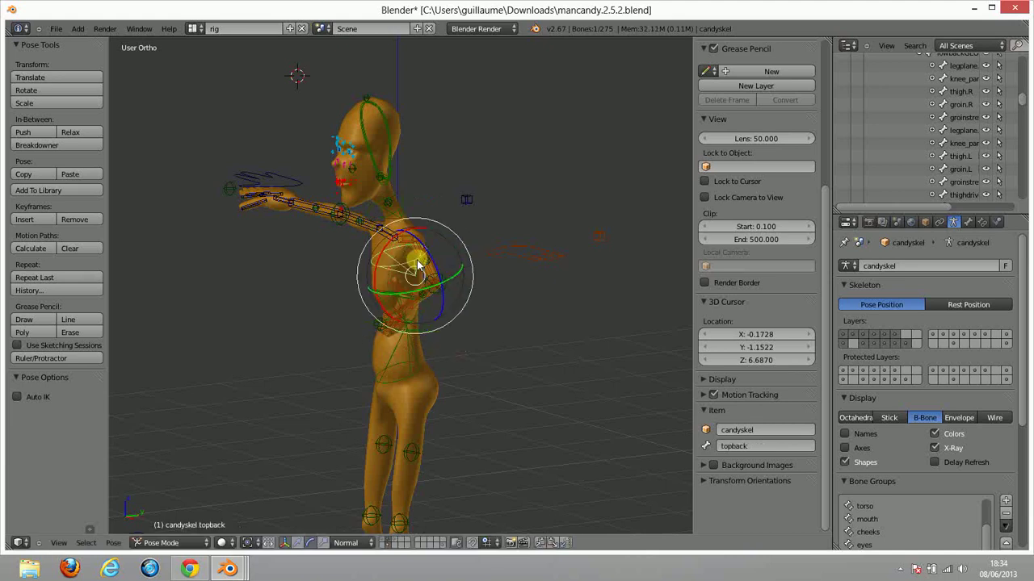
middle_drag(404, 307, 470, 284)
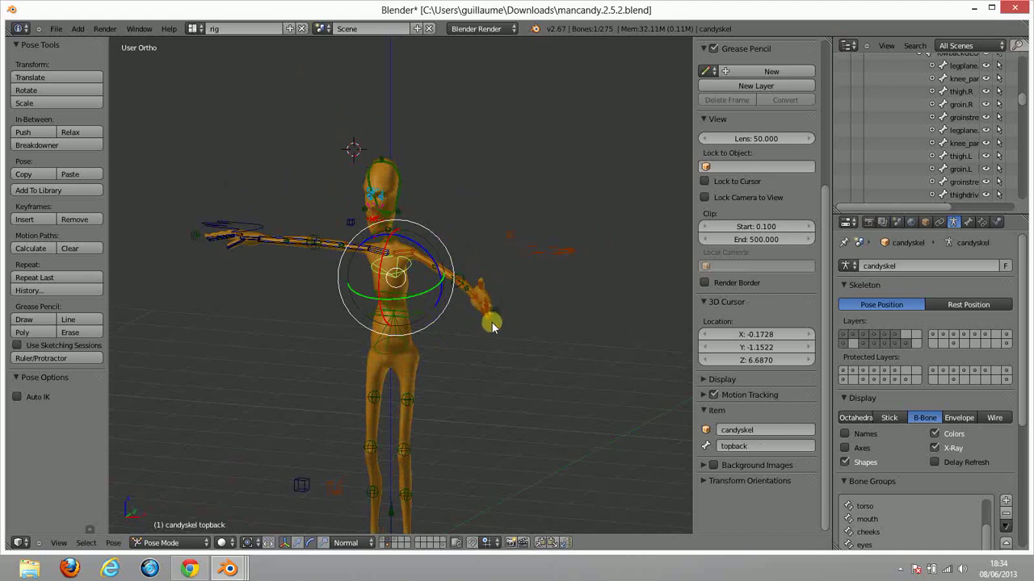
Select the right hand control handgoal.R and try moving and rotating it.
scroll(449, 247, down, 2)
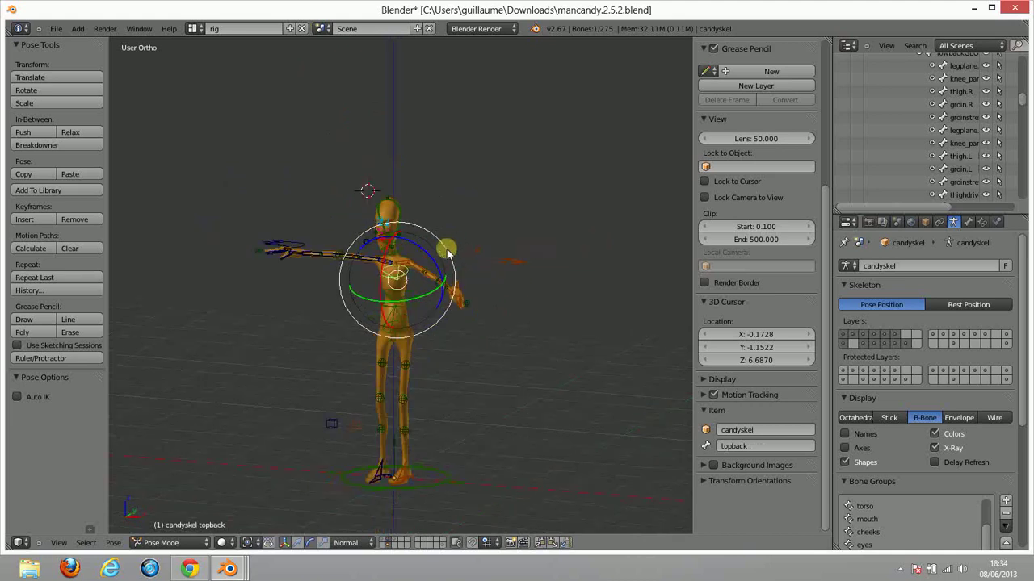
right_click(508, 263)
right_click(287, 249)
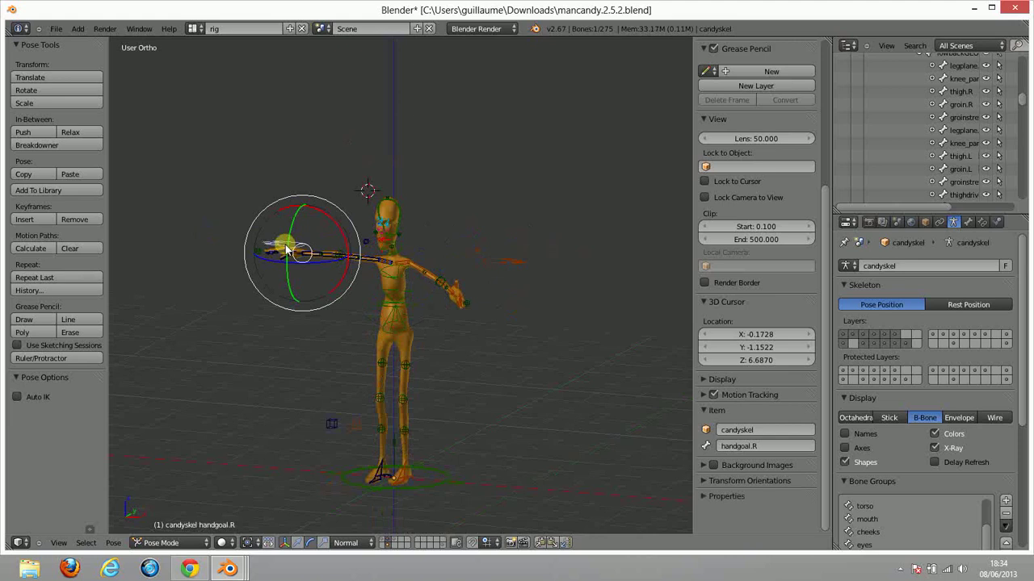
middle_drag(287, 249, 266, 261)
key(g)
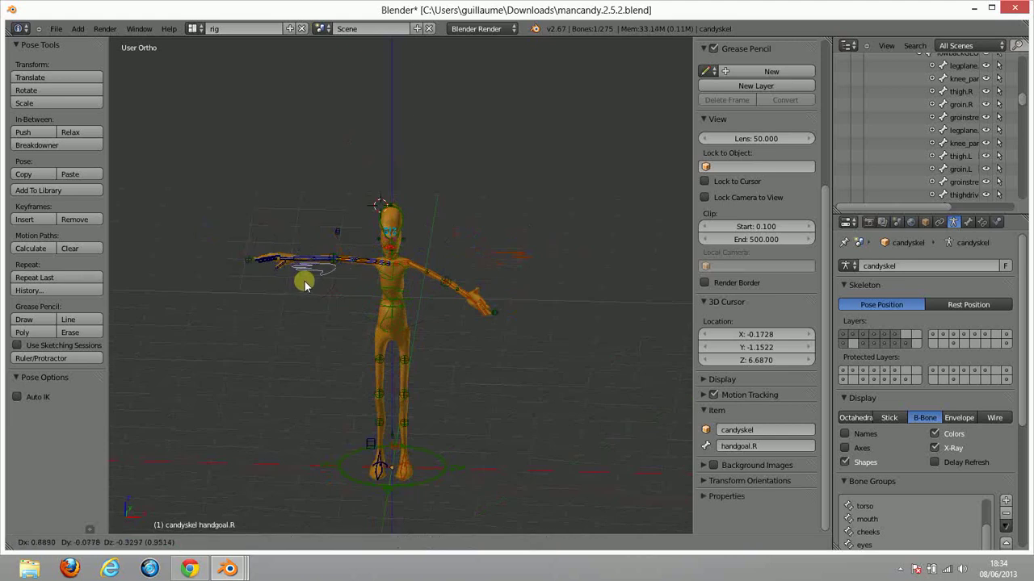
click(276, 261)
scroll(275, 260, up, 4)
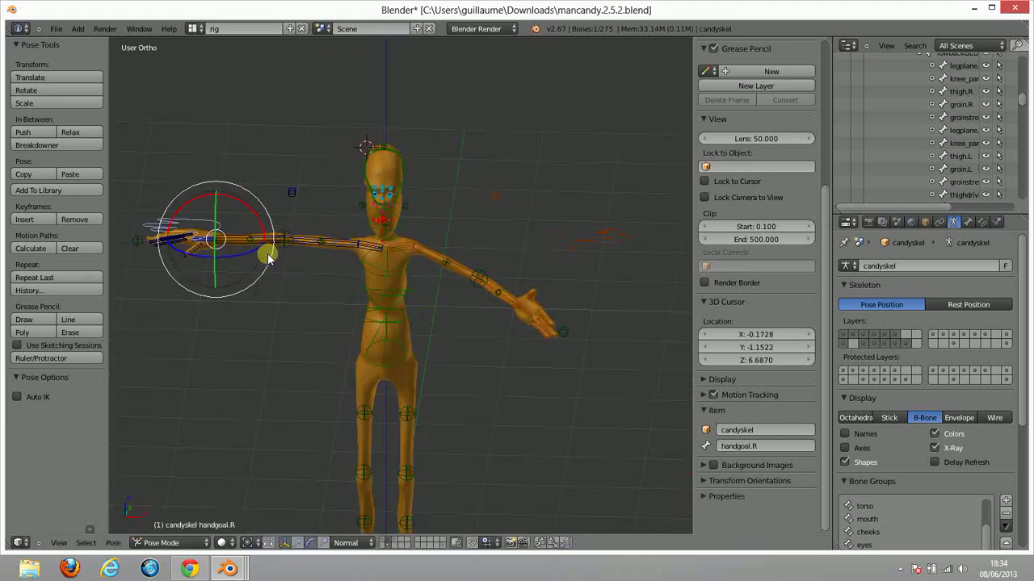
middle_drag(178, 243, 218, 267)
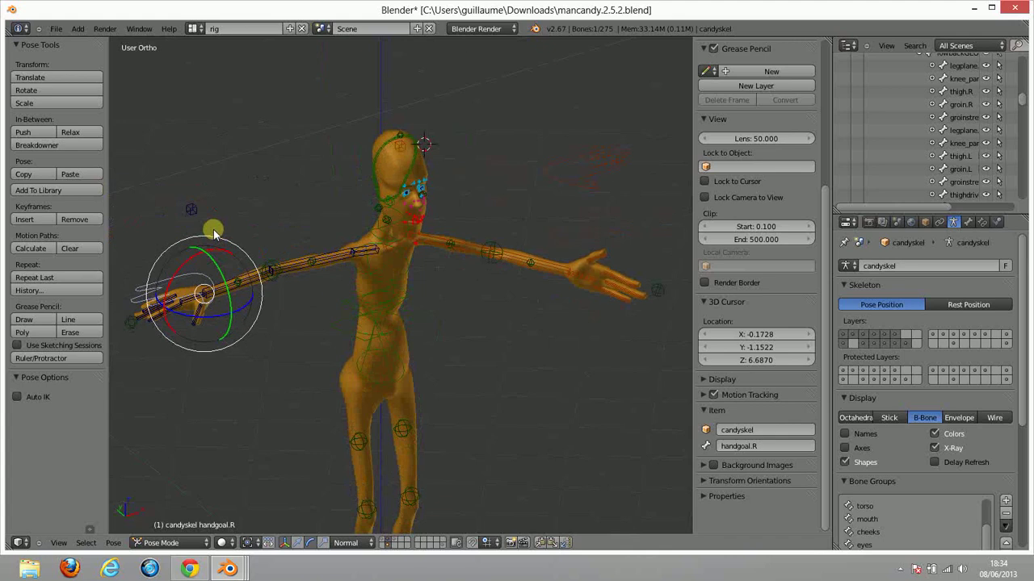
key(r)
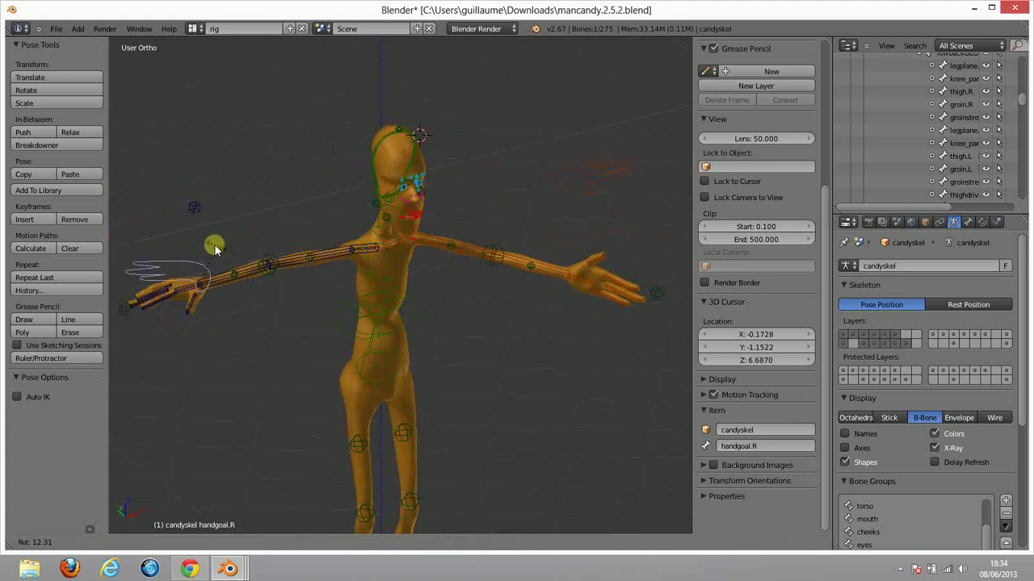
click(216, 298)
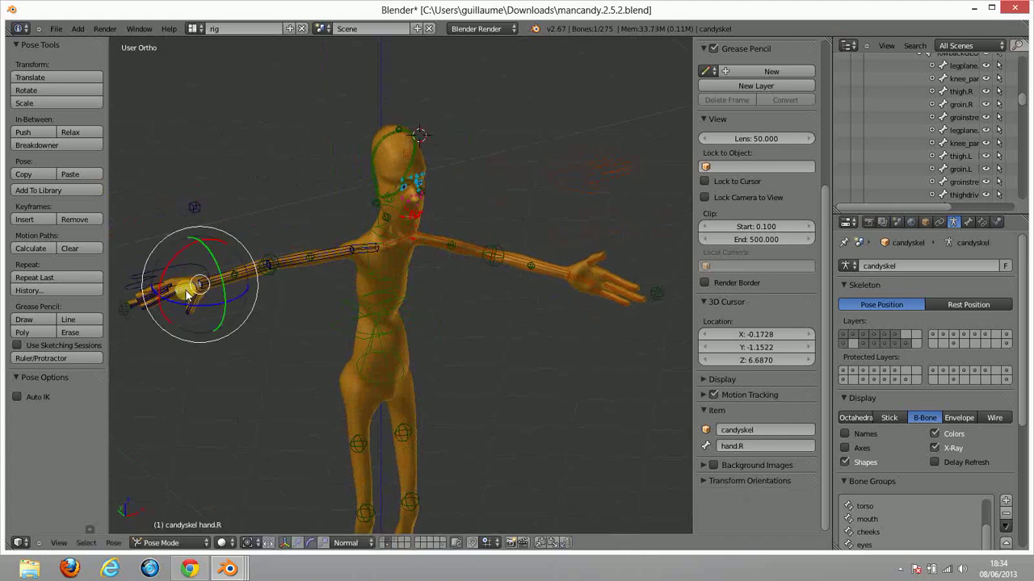
Move the hand.R bone inward and down so the right arm bends at the elbow in front of the belly.
key(g)
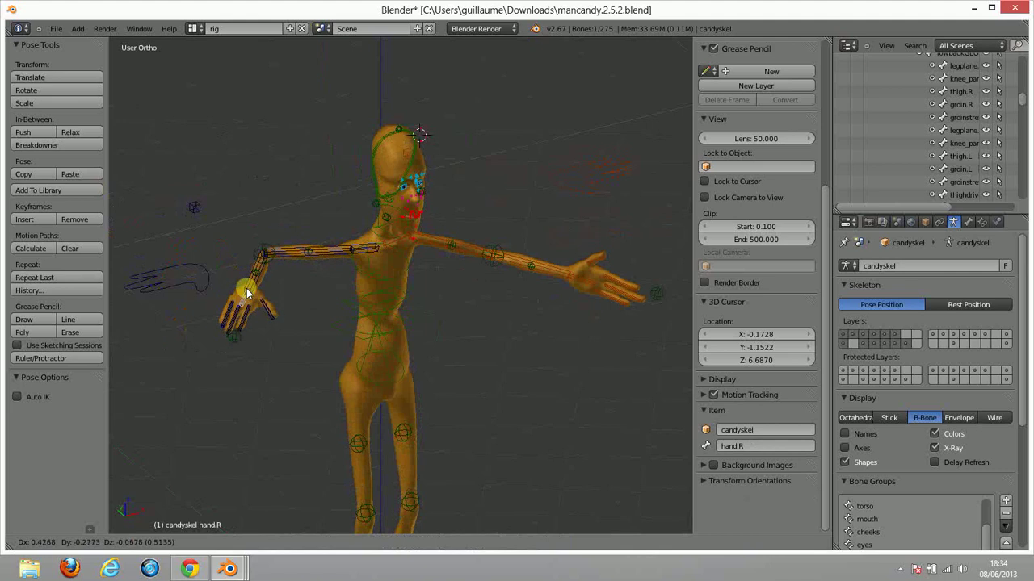
click(262, 296)
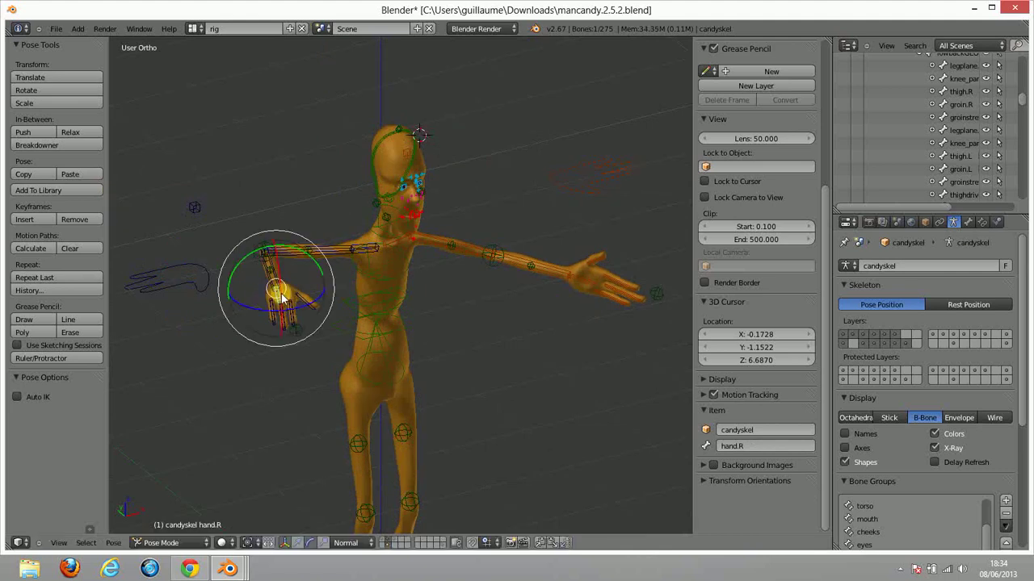
middle_drag(262, 296, 247, 339)
scroll(248, 339, up, 8)
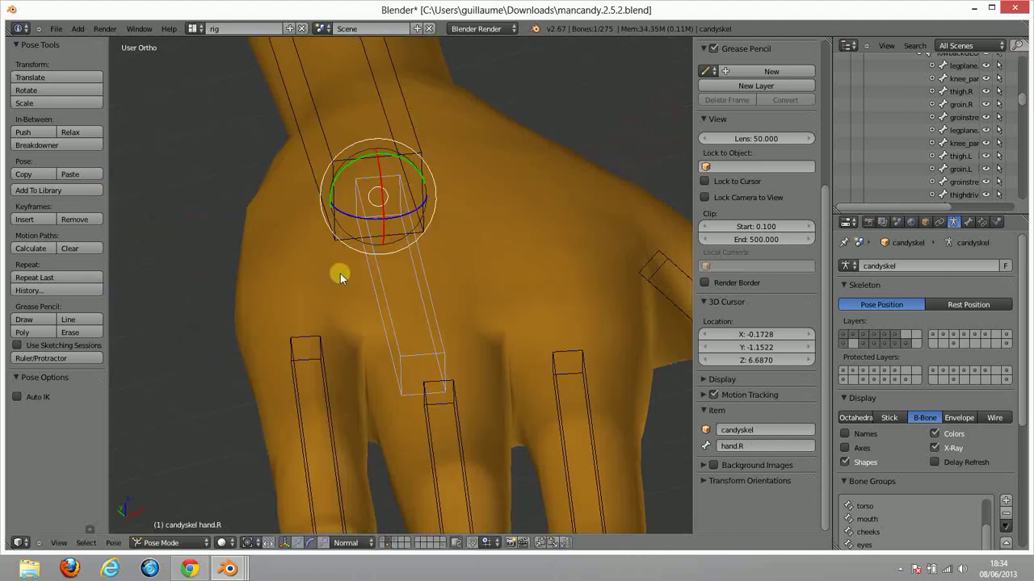
scroll(385, 242, down, 8)
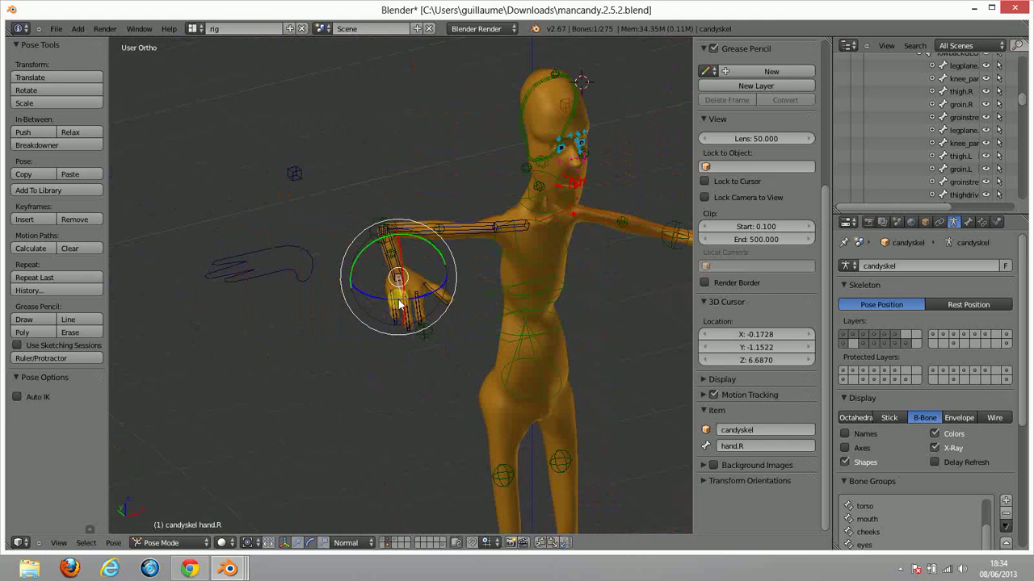
key(g)
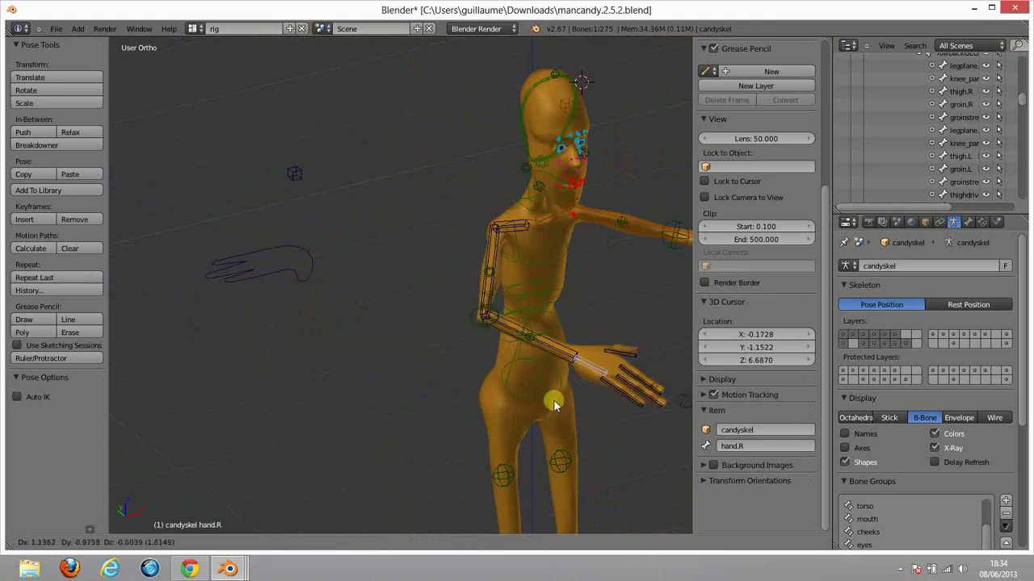
click(544, 346)
mouse_move(489, 312)
middle_down()
mouse_move(444, 308)
mouse_move(489, 317)
middle_up()
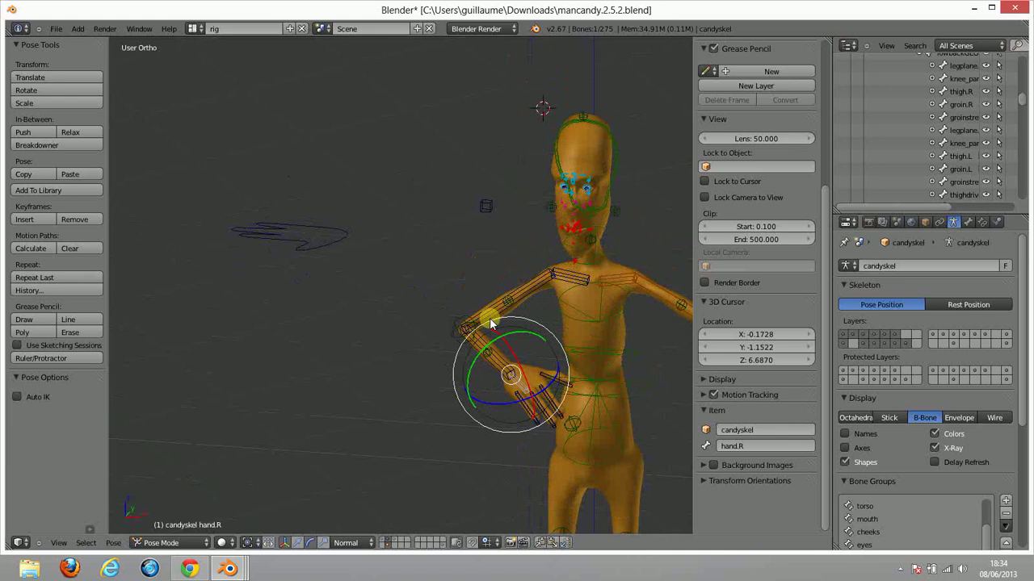
Rotate the right upper arm bone toparm.R upward to raise the arm out to the side.
right_click(527, 291)
key(r)
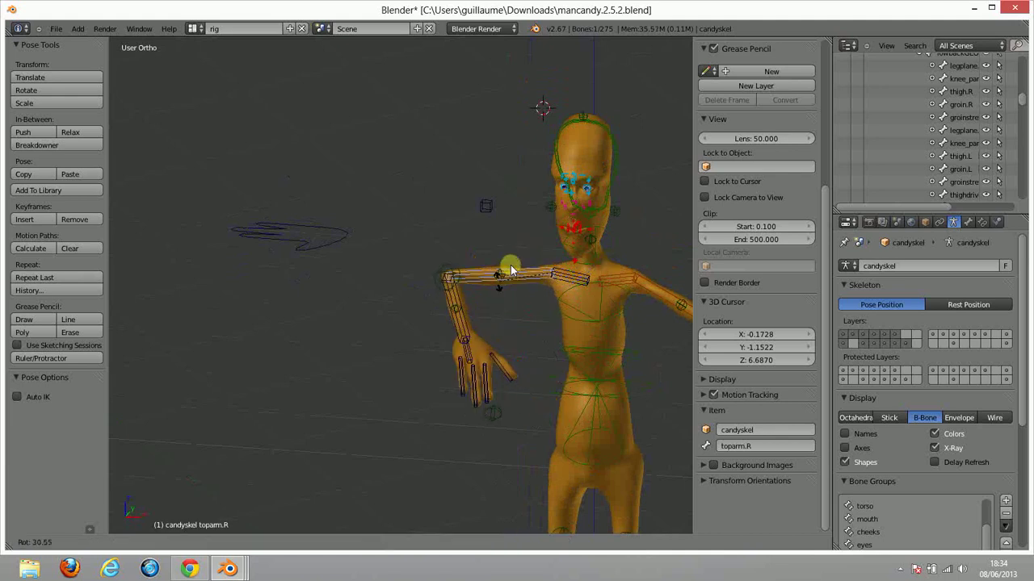
click(502, 275)
Rotate the right forearm bone lowarm.R freely so the forearm extends outward with the hand slightly raised.
right_click(453, 264)
key(r)
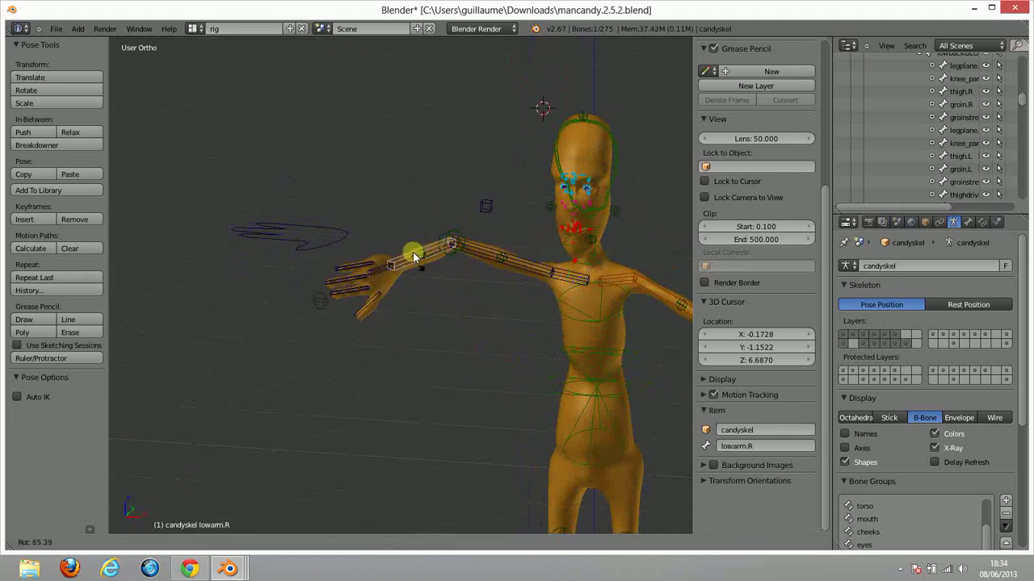
click(458, 269)
middle_drag(344, 246, 513, 291)
key(r)
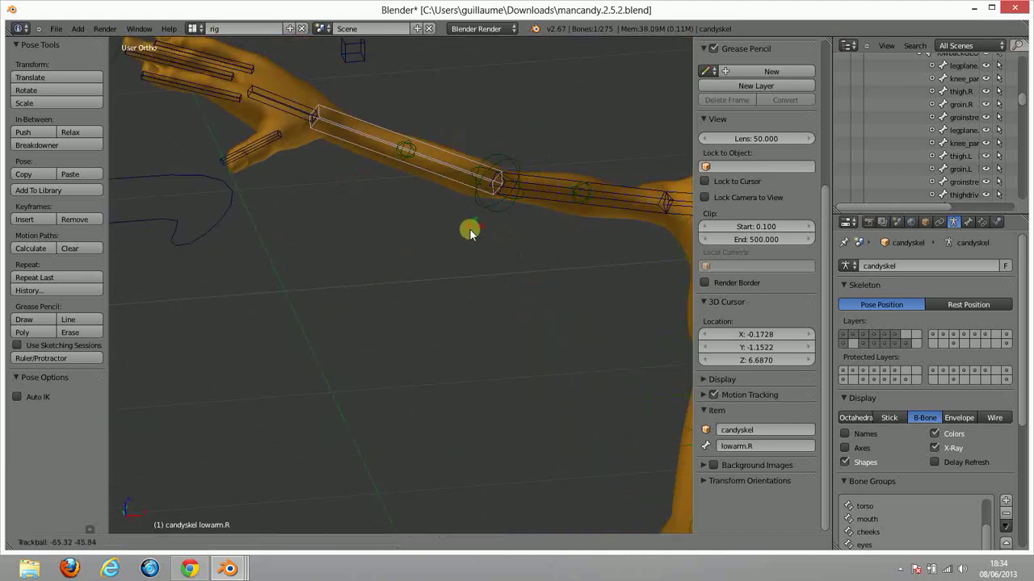
click(385, 214)
scroll(384, 214, down, 4)
scroll(433, 247, up, 3)
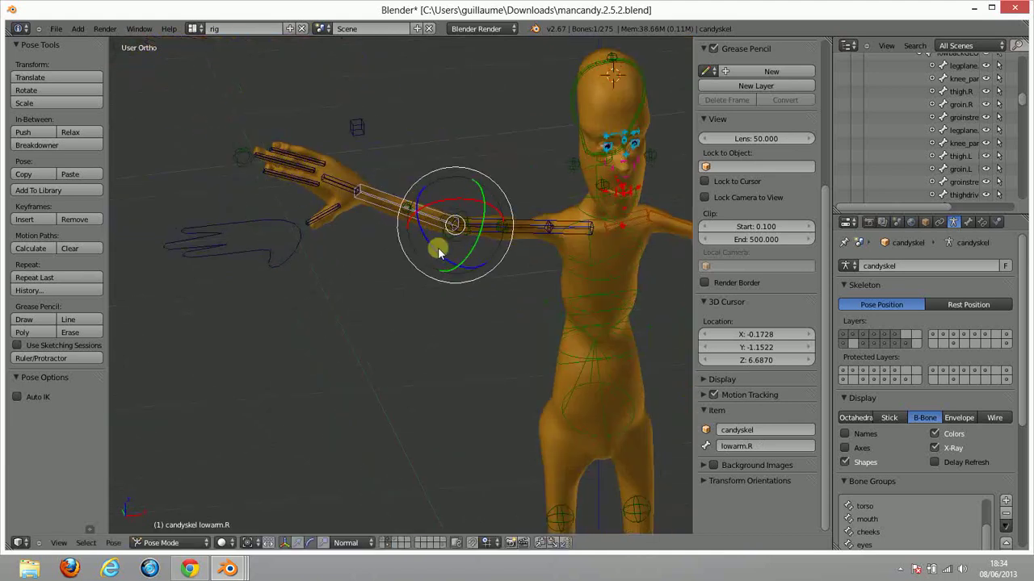
Rotate toparm.R down beside the torso and bend lowarm.R inward so the right hand comes in front of the hips.
right_click(514, 220)
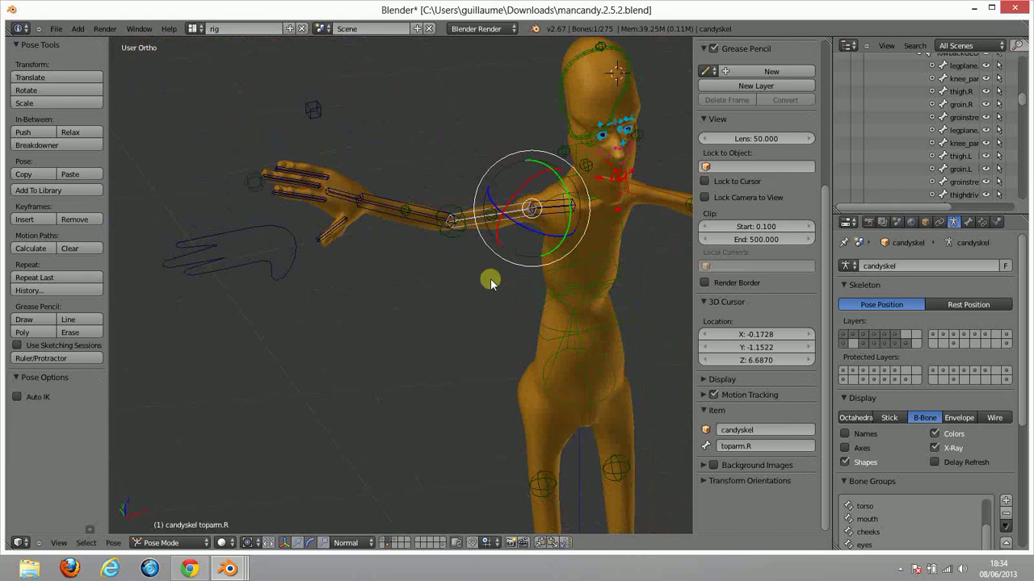
key(r)
click(484, 311)
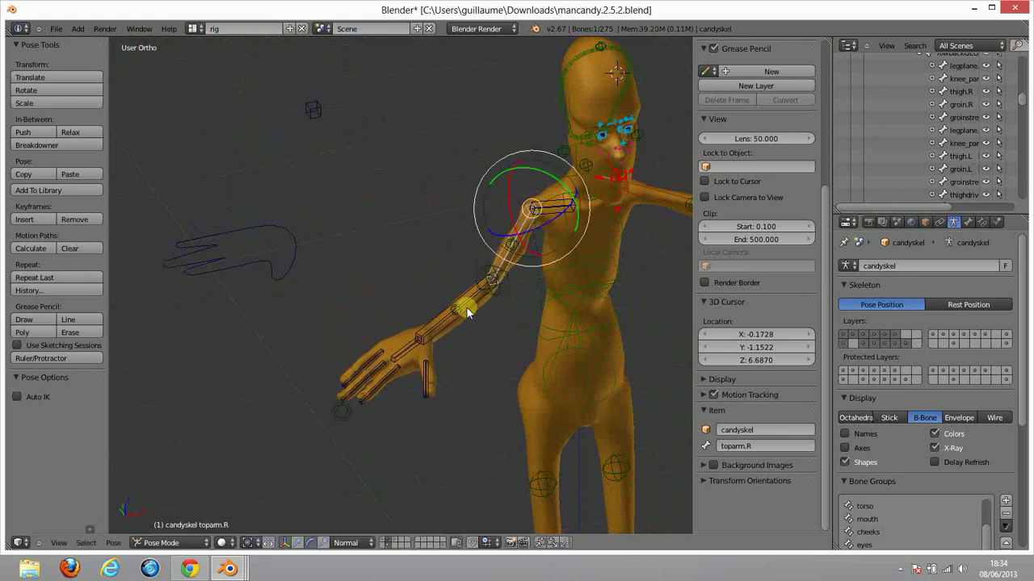
right_click(467, 308)
key(r)
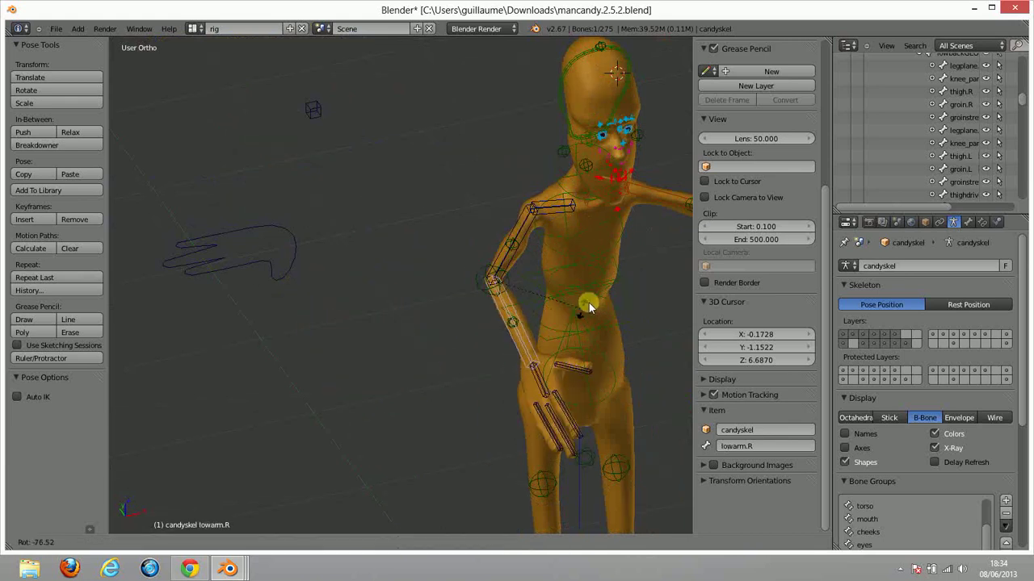
click(585, 307)
scroll(565, 291, down, 4)
Rotate the left upper arm bone toparm.L to bring the left arm further down.
right_click(525, 269)
key(r)
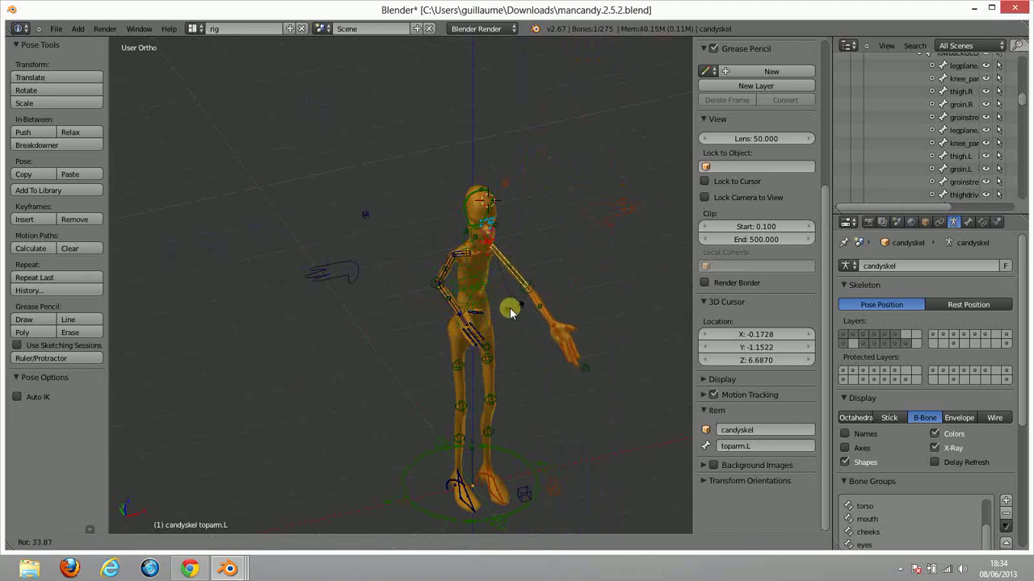
click(527, 308)
Try moving and rotating the left forearm control forarmbend.L.
right_click(530, 309)
key(g)
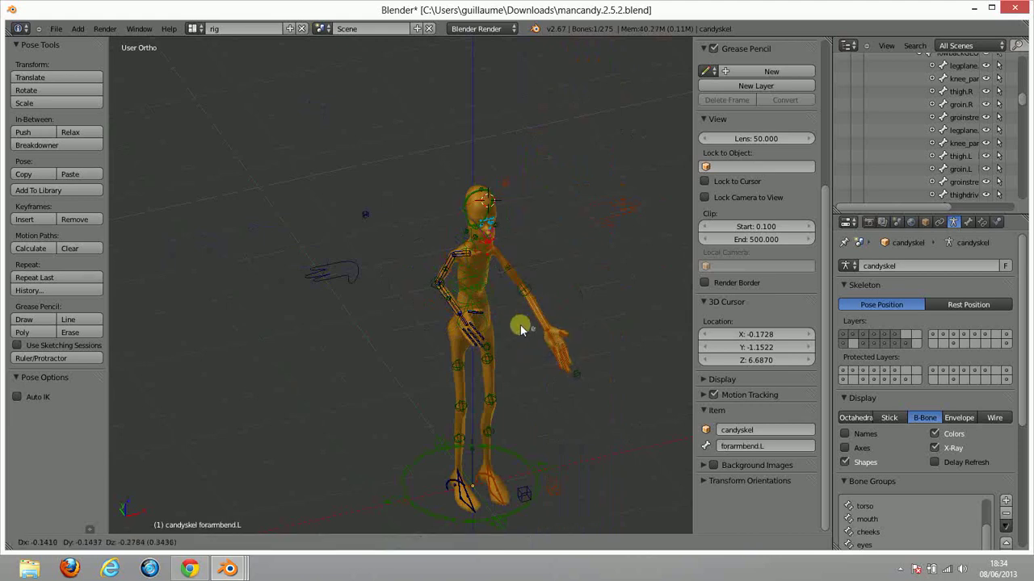
click(520, 324)
middle_drag(520, 324, 512, 388)
key(r)
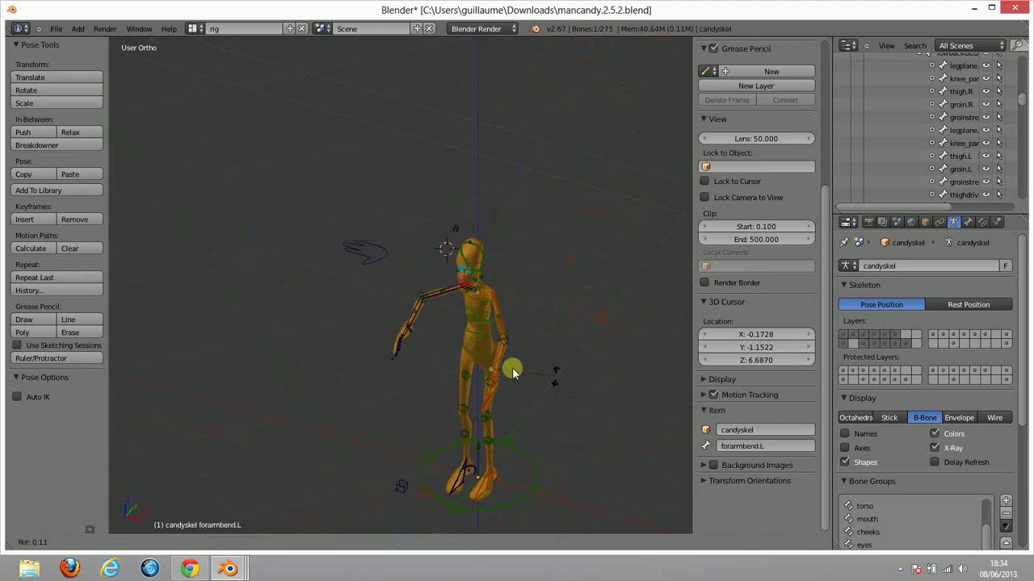
click(504, 369)
Rotate the left forearm bone lowarm.L to bend the left elbow and bring the hand forward.
right_click(501, 363)
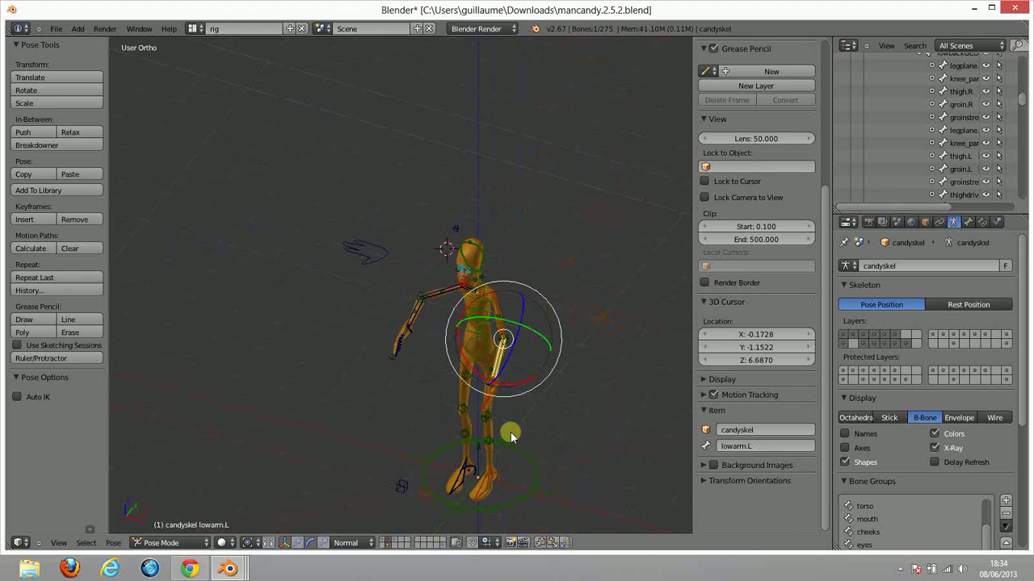
key(r)
click(463, 394)
Rotate the left upper arm bone toparm.L outward so the bent left arm rests with its hand at the hip.
right_click(496, 305)
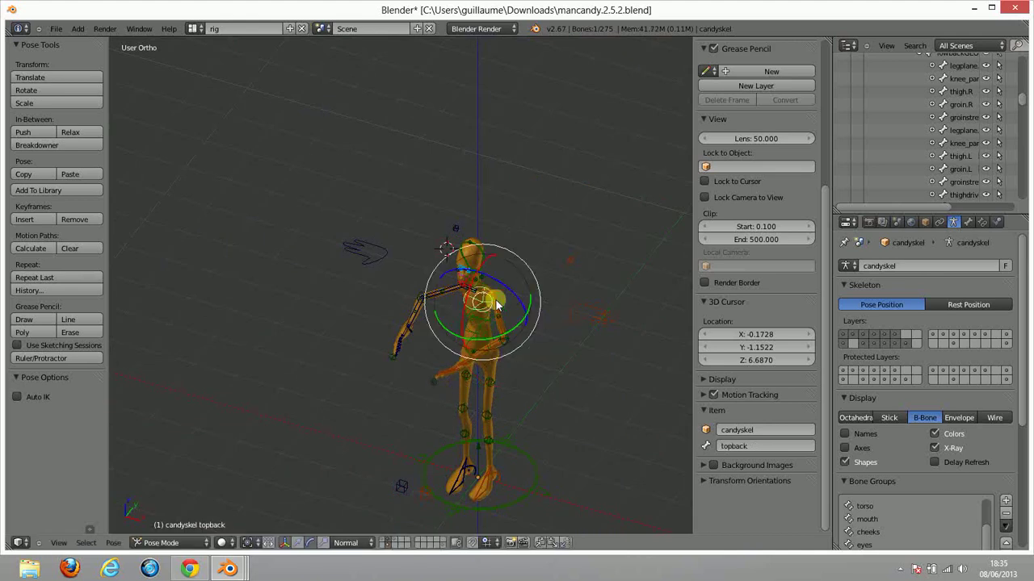
key(r)
key(Escape)
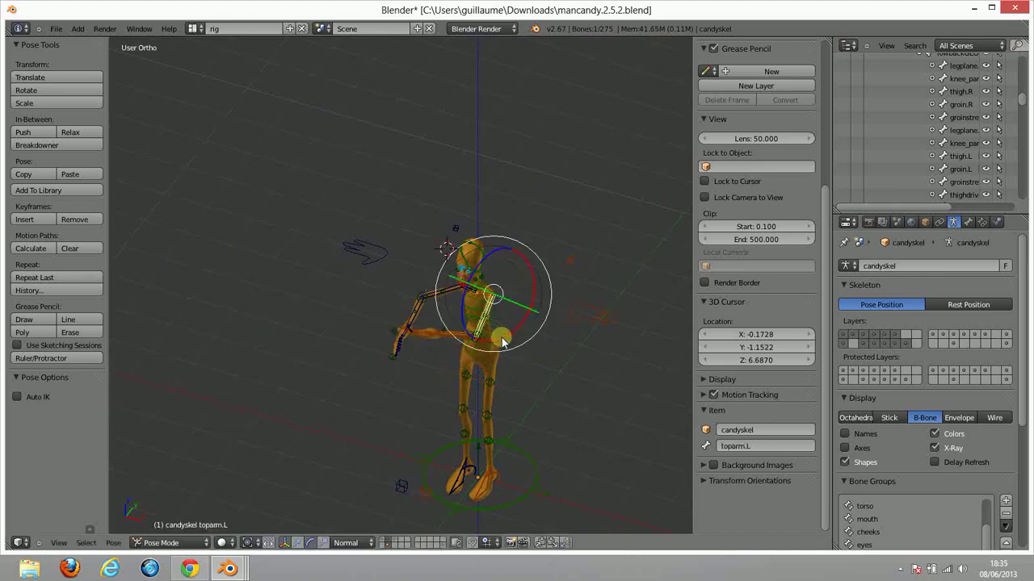
key(r)
click(409, 340)
middle_drag(408, 340, 483, 272)
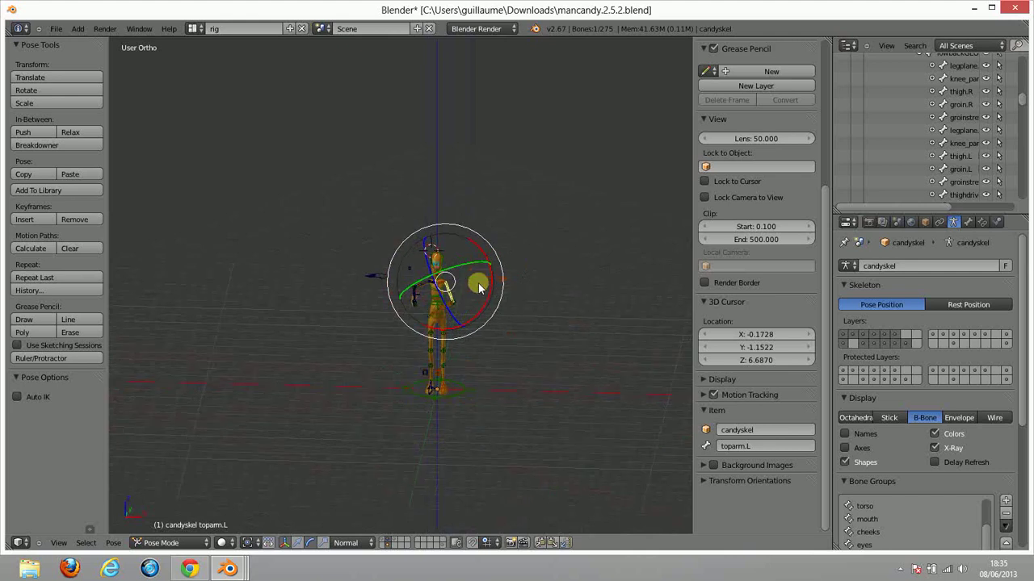
Switch the armature to Object Mode and add a camera to the scene.
key(shift+a)
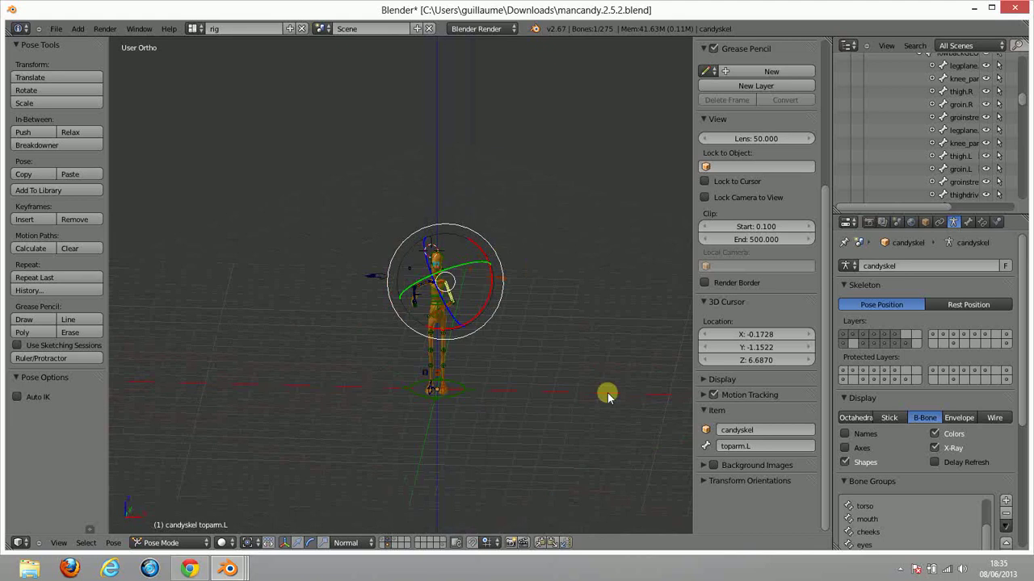
click(144, 542)
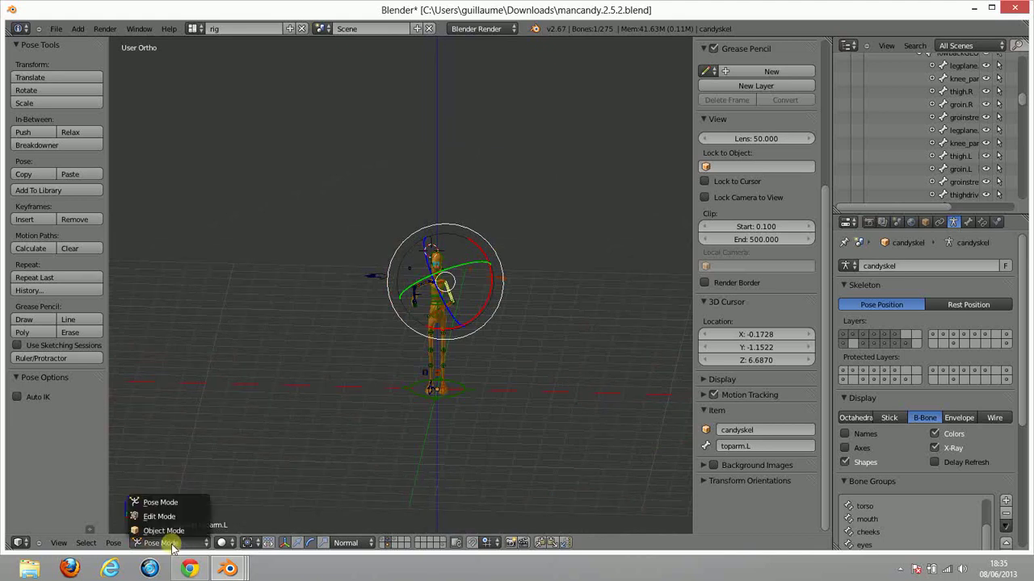
click(168, 533)
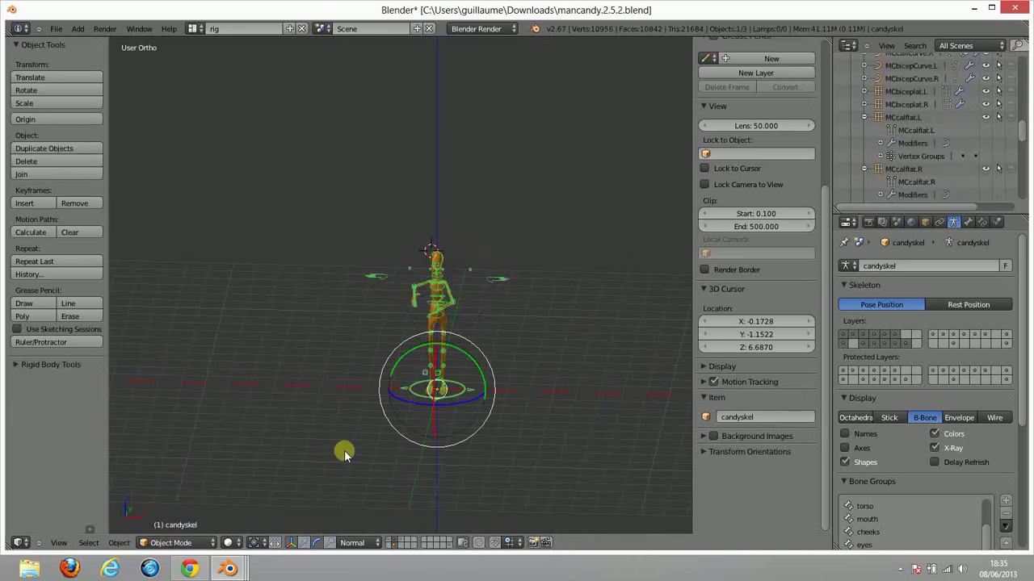
key(shift+a)
click(328, 488)
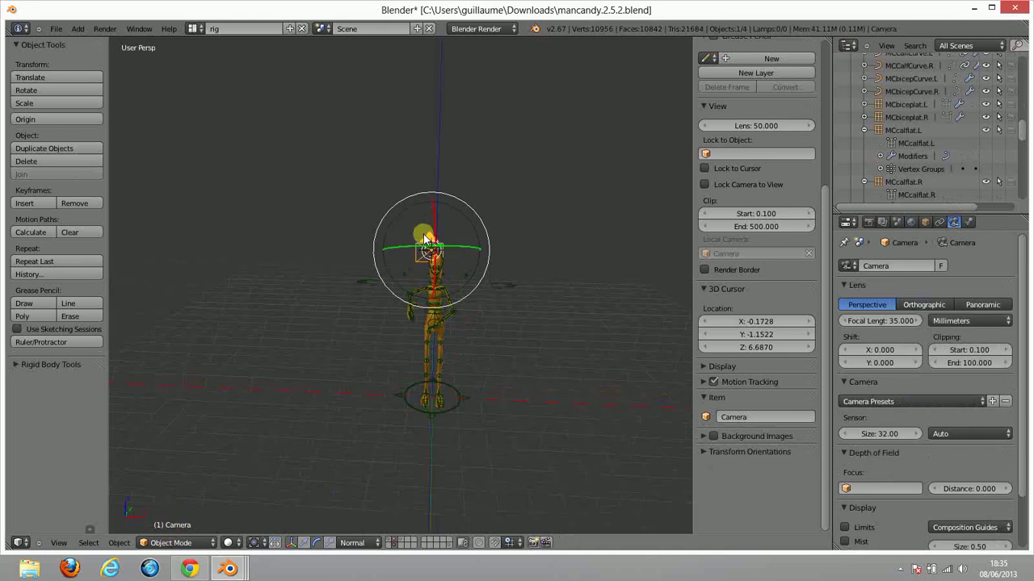
Frame the whole character in the viewport and align the camera to that view.
key(KP_0)
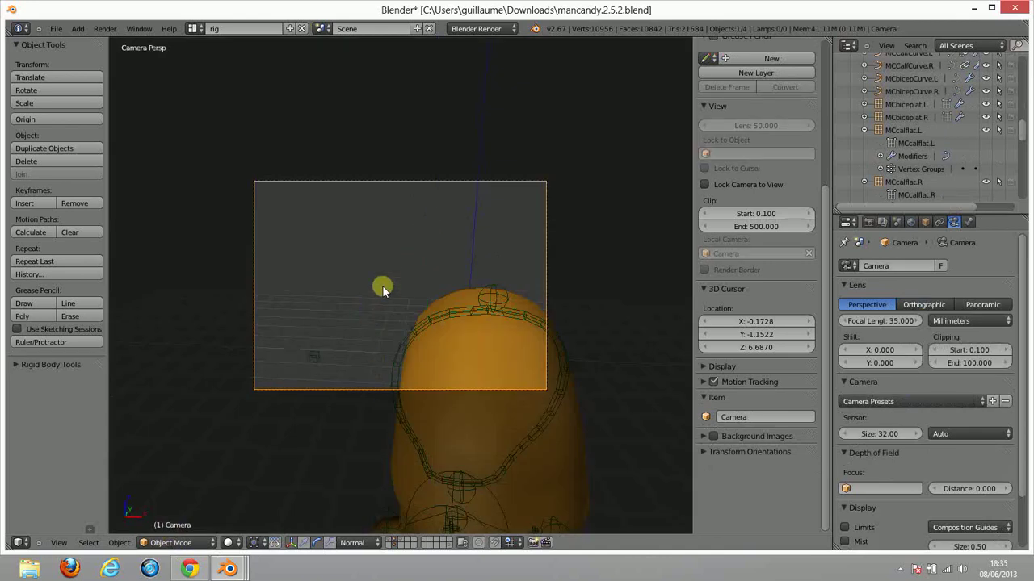
key(KP_0)
scroll(437, 306, down, 8)
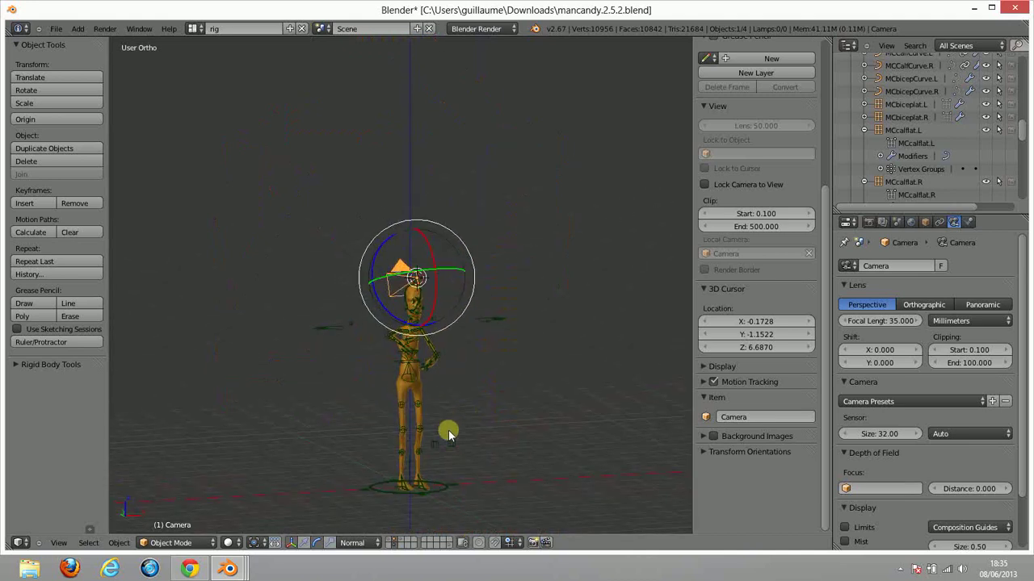
shift+middle_drag(444, 379, 434, 327)
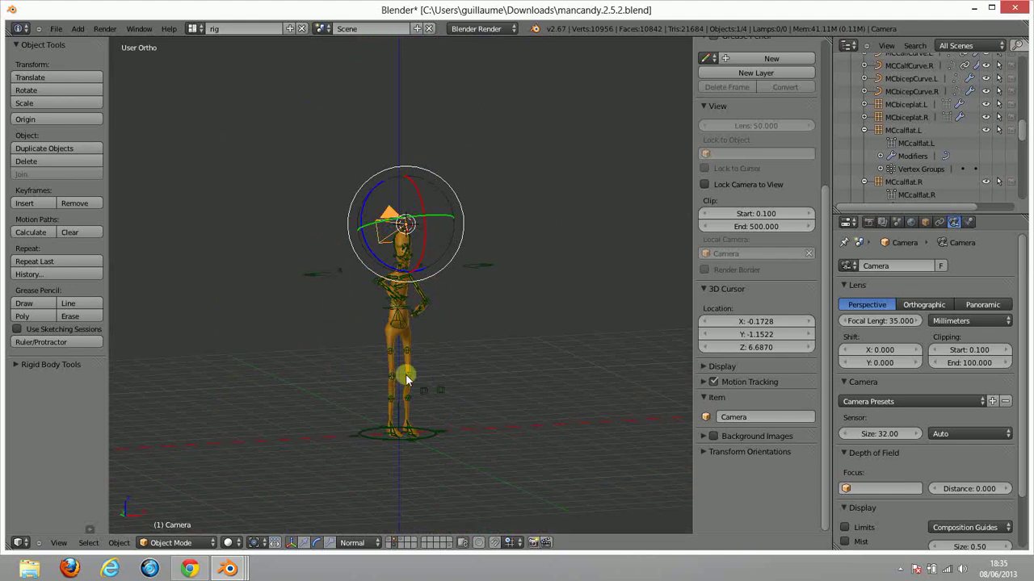
key(KP_0)
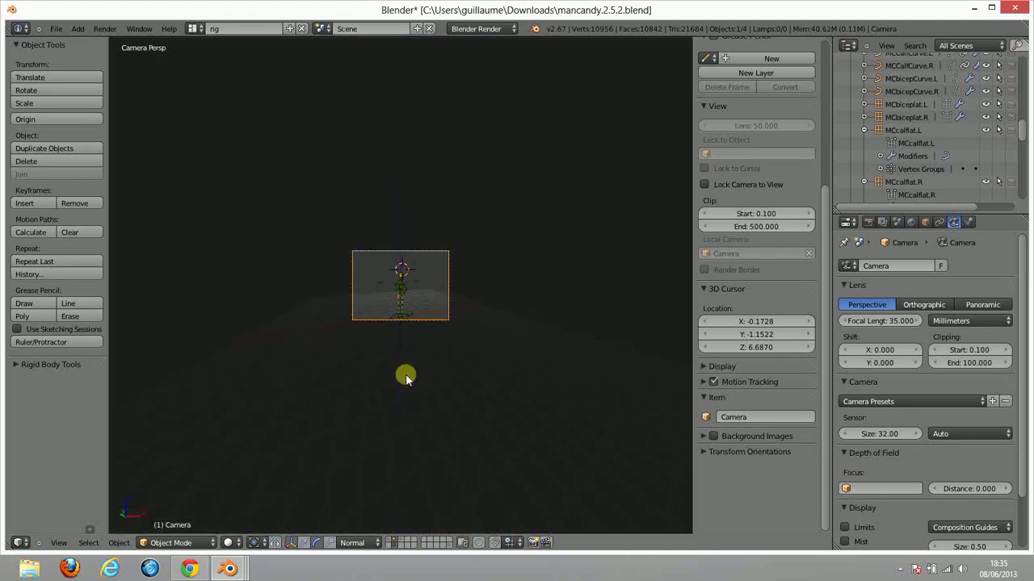
Reposition the camera so the whole character sits well inside the frame with space around it, and render a test image.
scroll(380, 335, up, 6)
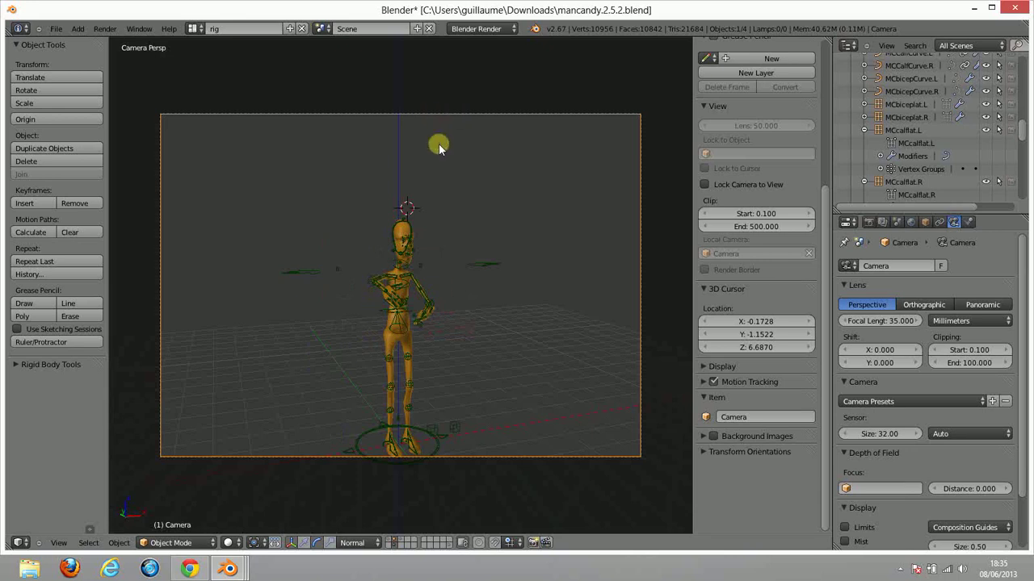
key(g)
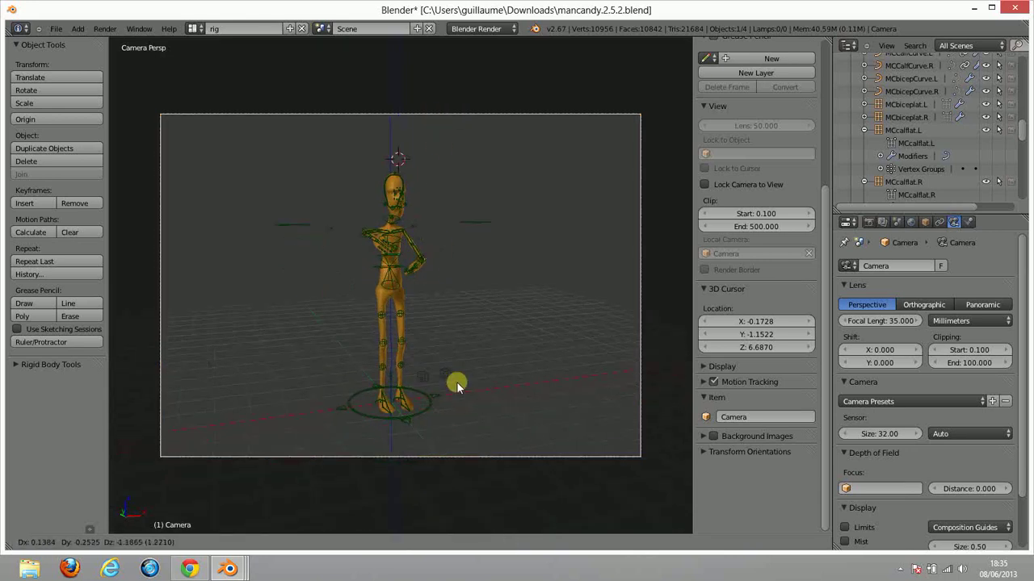
click(456, 383)
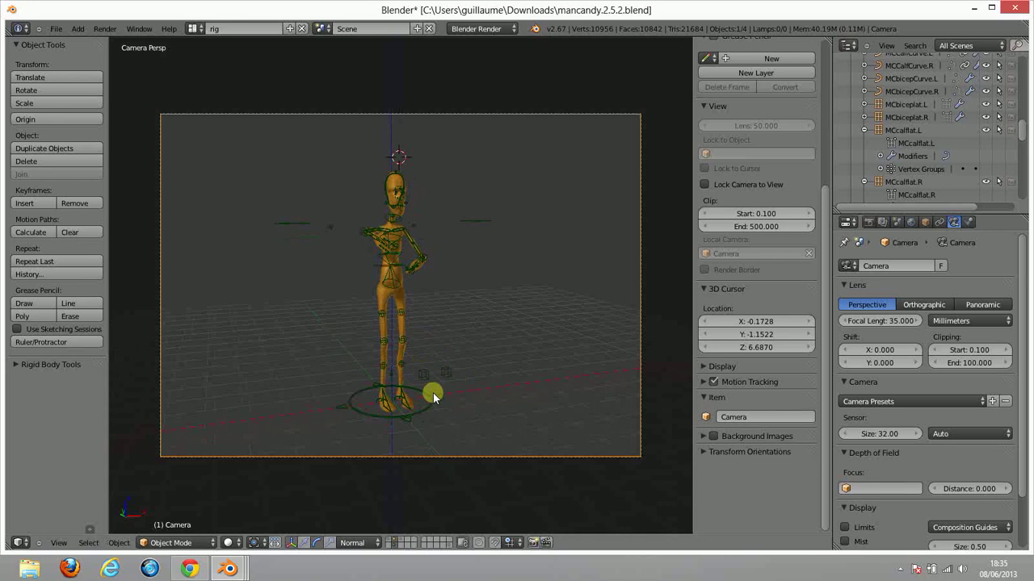
key(g)
click(402, 391)
key(g)
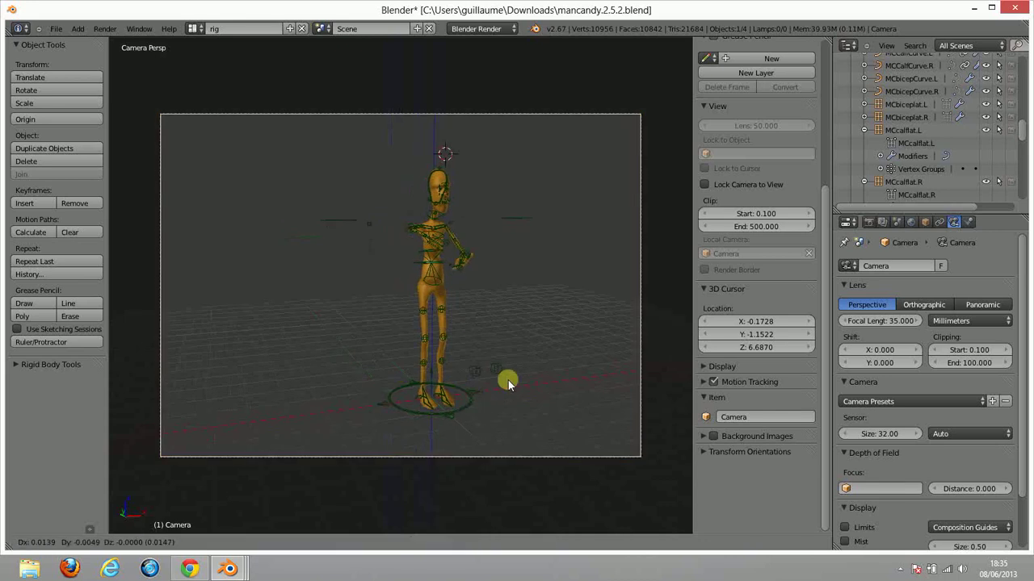
click(474, 272)
key(F12)
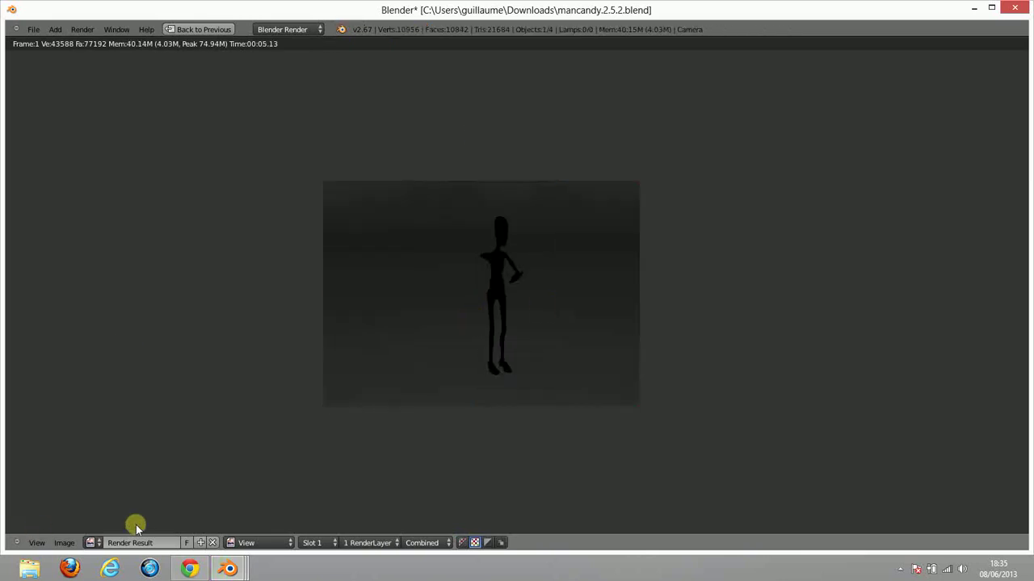
click(194, 30)
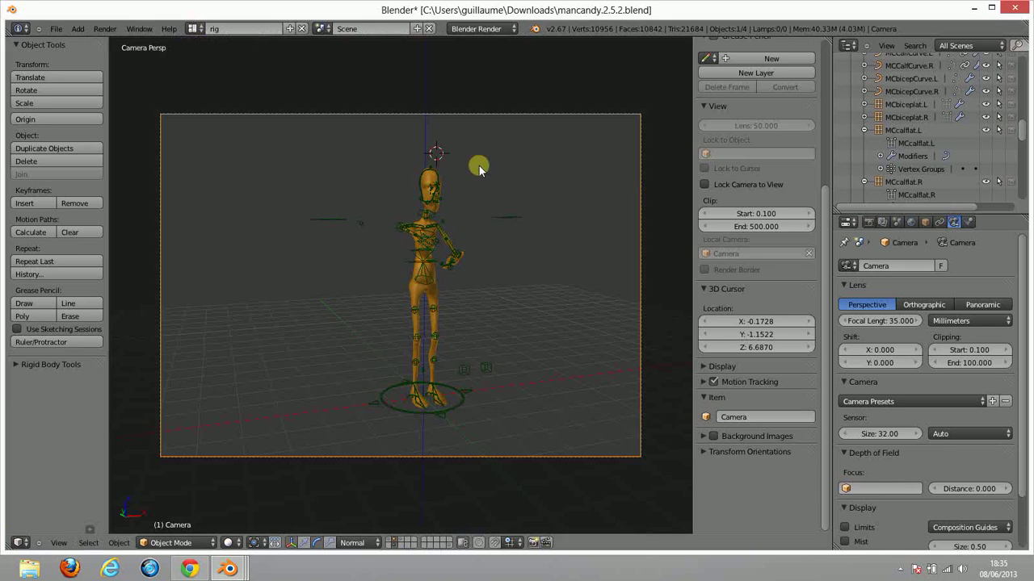
In the ManWorld world settings, turn off Environment Lighting and turn on Ambient Occlusion.
click(881, 222)
click(897, 222)
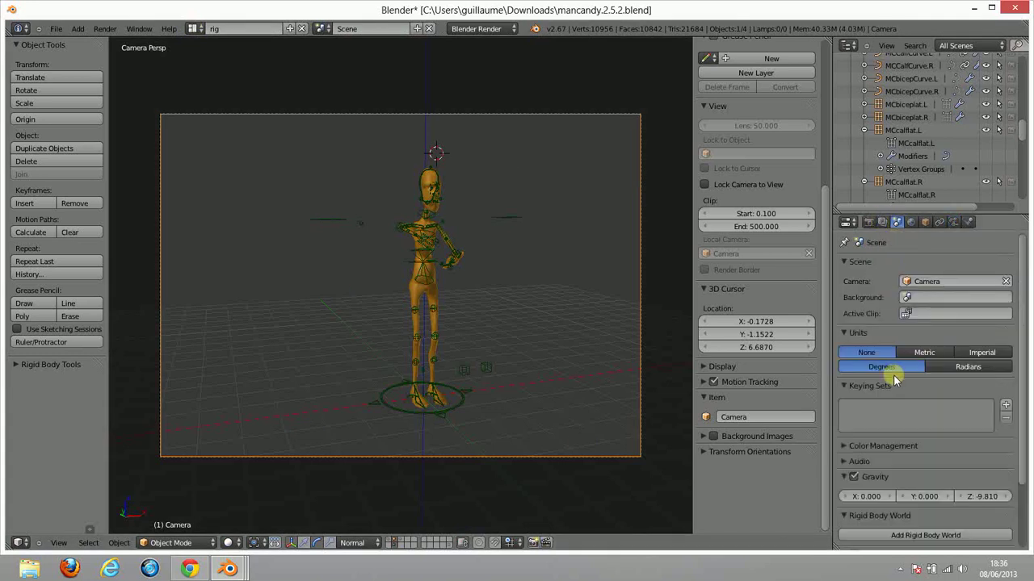
click(868, 223)
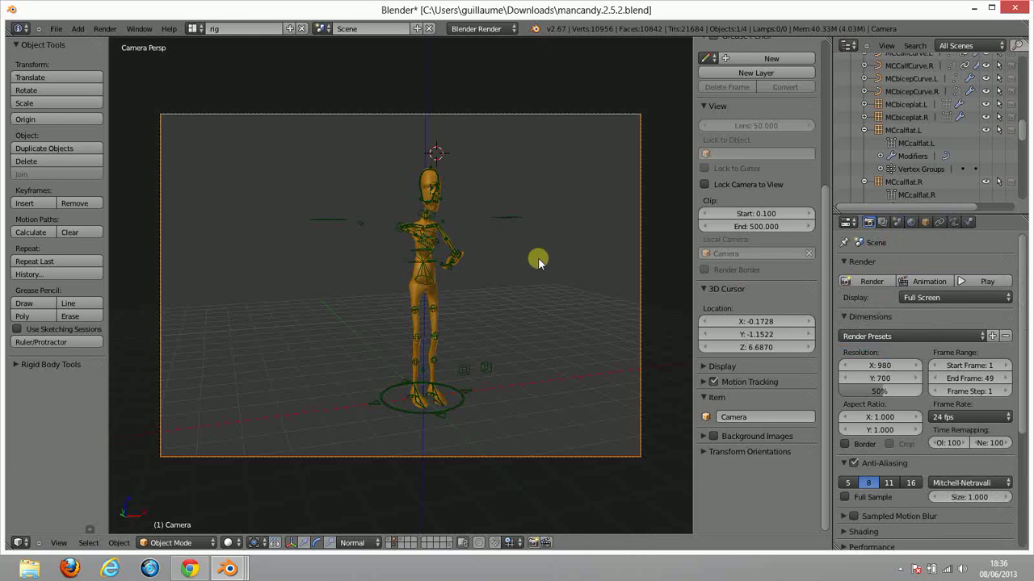
right_click(411, 290)
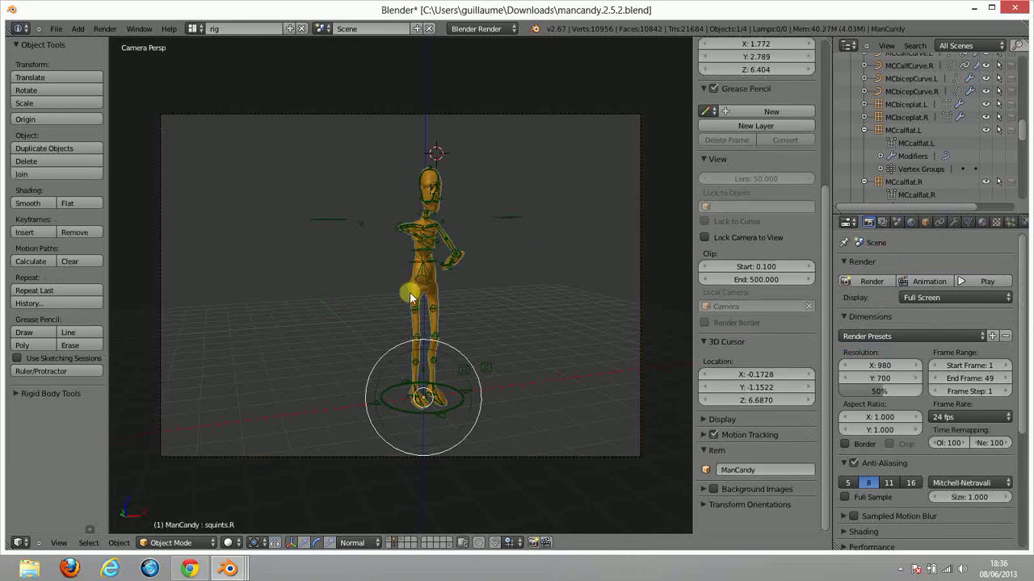
click(896, 222)
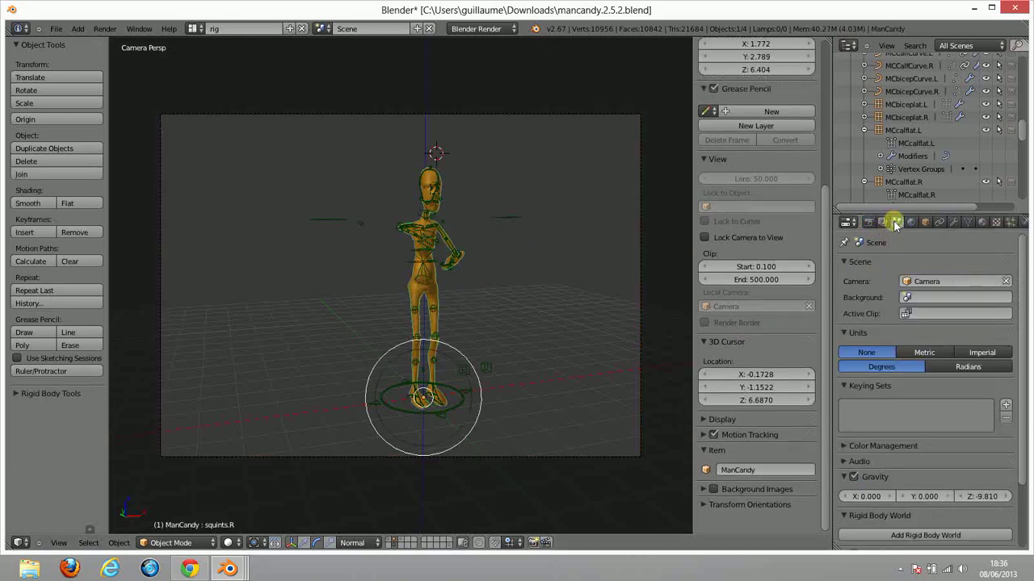
scroll(892, 399, down, 2)
scroll(894, 298, up, 2)
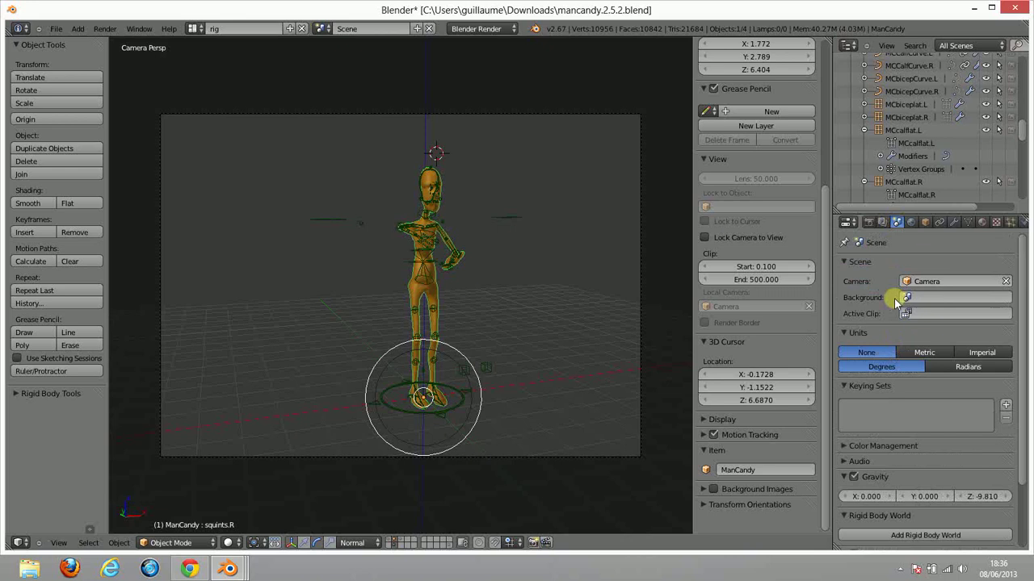
click(911, 223)
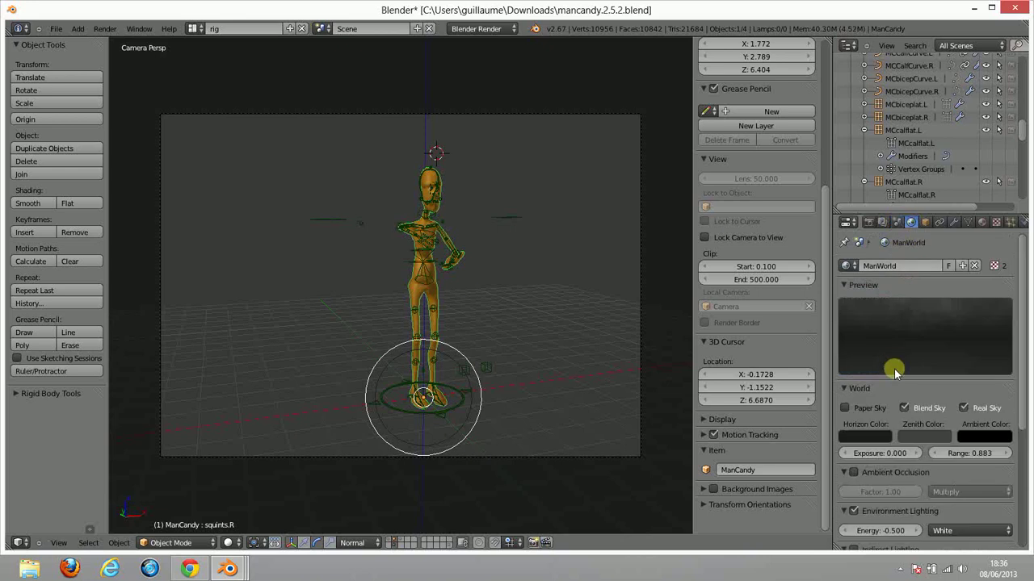
scroll(888, 378, down, 3)
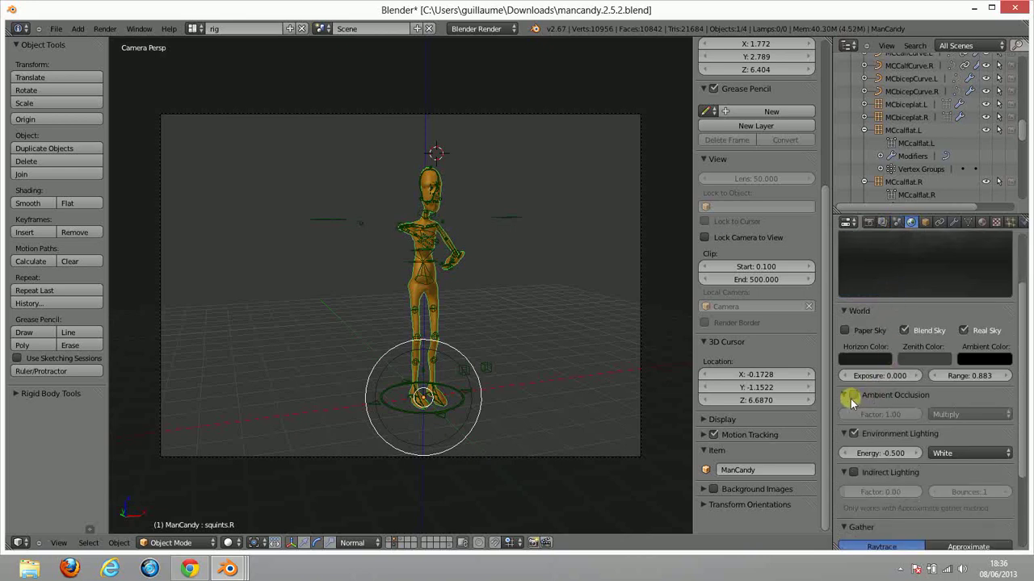
click(854, 434)
click(853, 395)
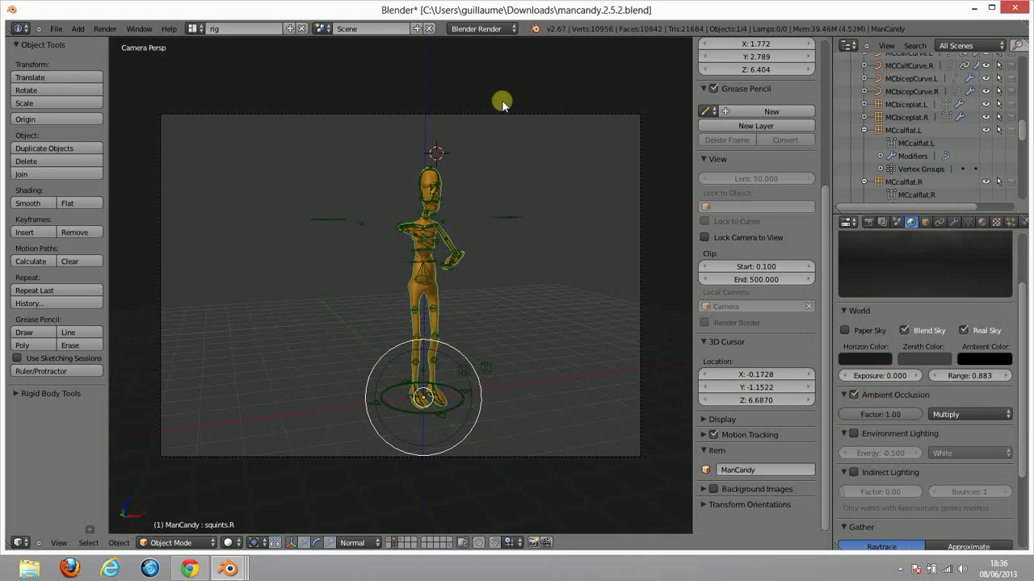
Render the character with the changed world lighting, and turn Ambient Occlusion back off.
key(F12)
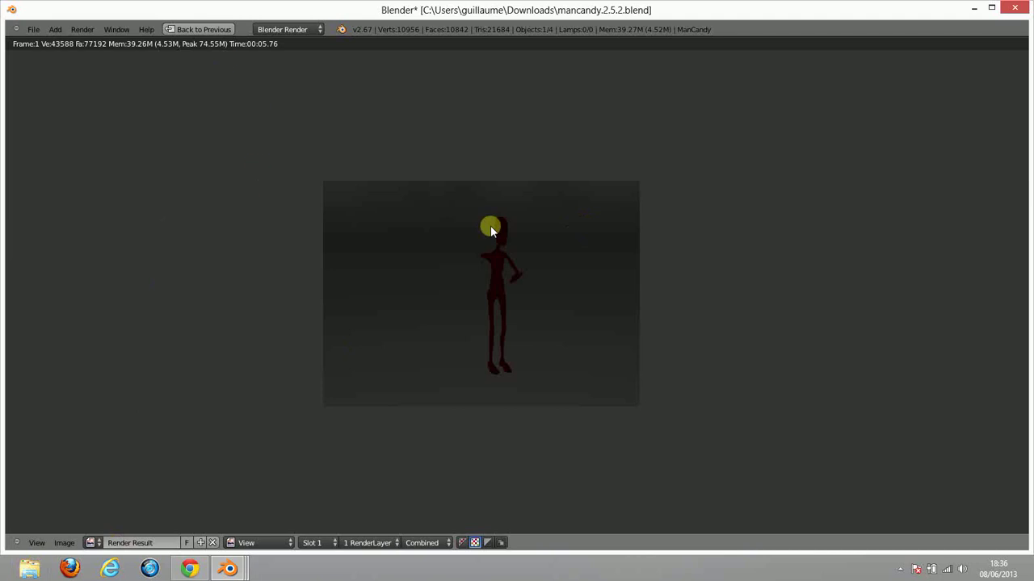
scroll(513, 267, up, 1)
click(193, 29)
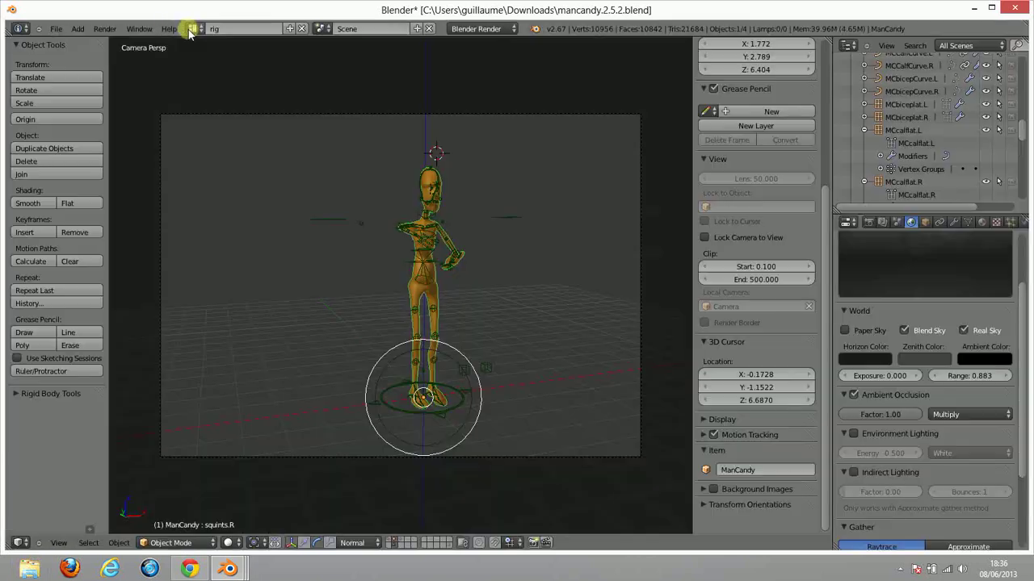
click(852, 394)
Add a sun lamp to the scene.
scroll(390, 236, down, 4)
middle_drag(390, 233, 426, 245)
key(shift+a)
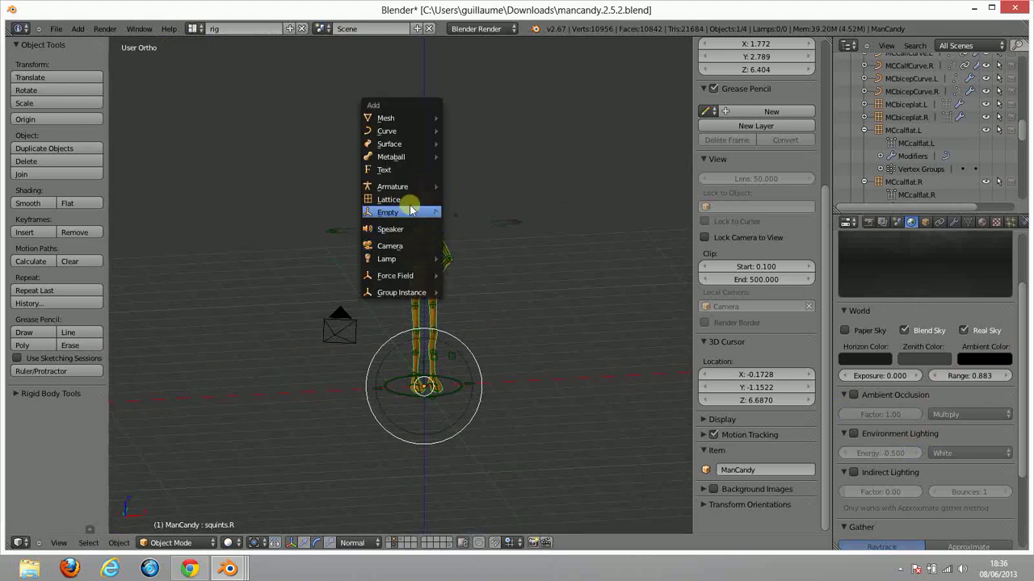
mouse_move(400, 259)
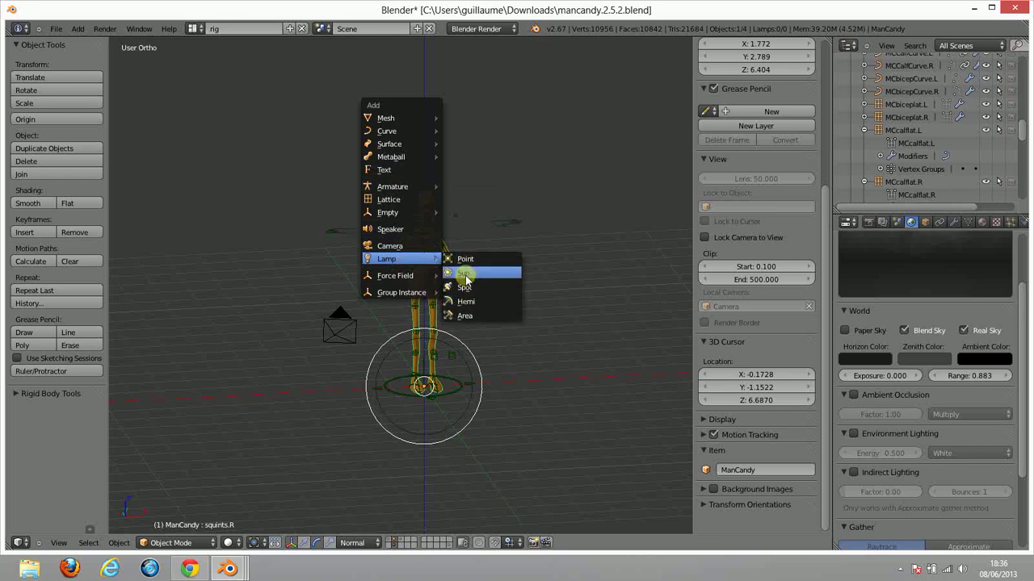
click(462, 273)
key(KP_8)
key(KP_8)
key(KP_8)
key(KP_8)
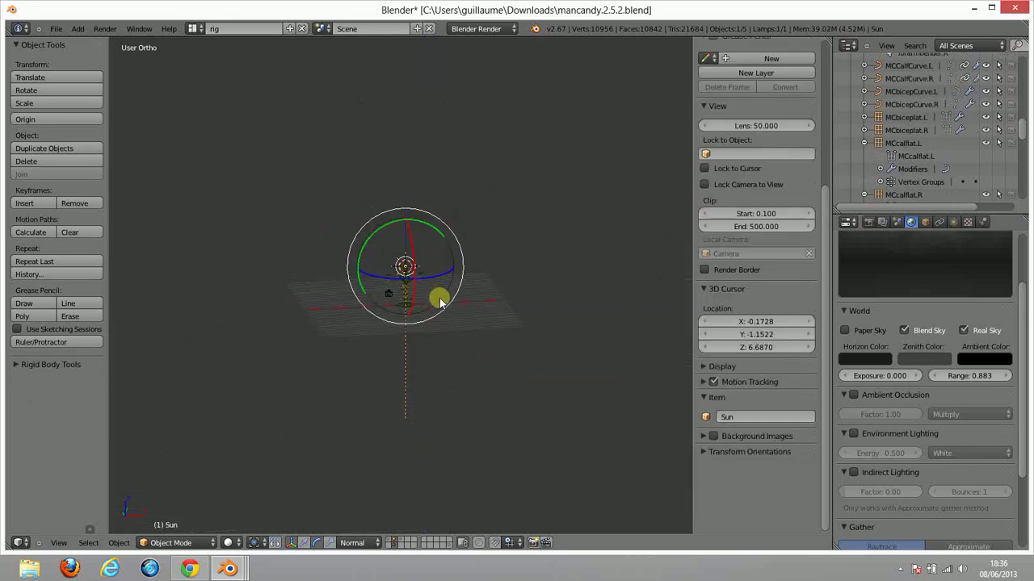
Move the sun lamp high above the character and slightly in front of it.
key(g)
click(442, 195)
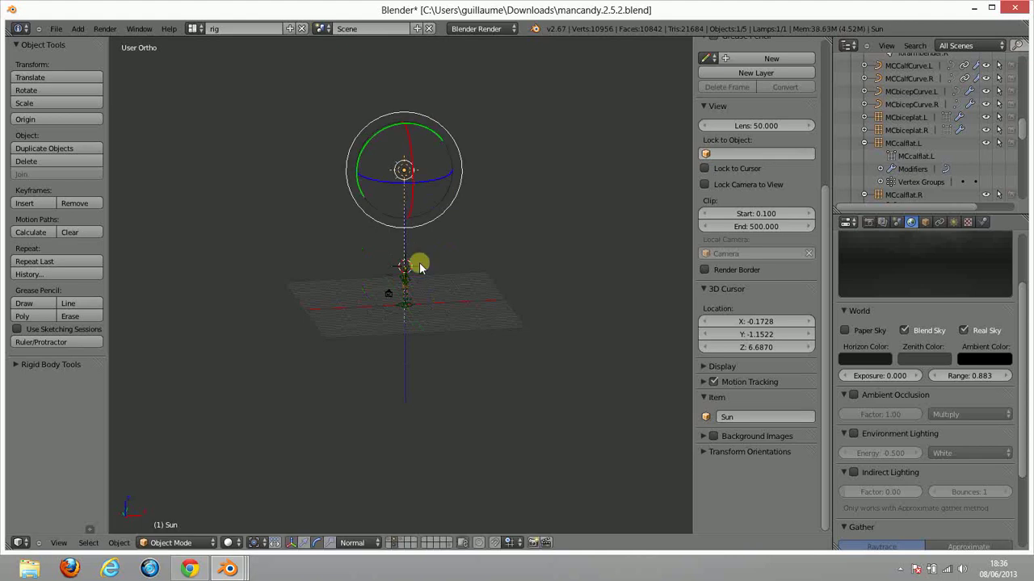
middle_drag(415, 265, 330, 272)
key(g)
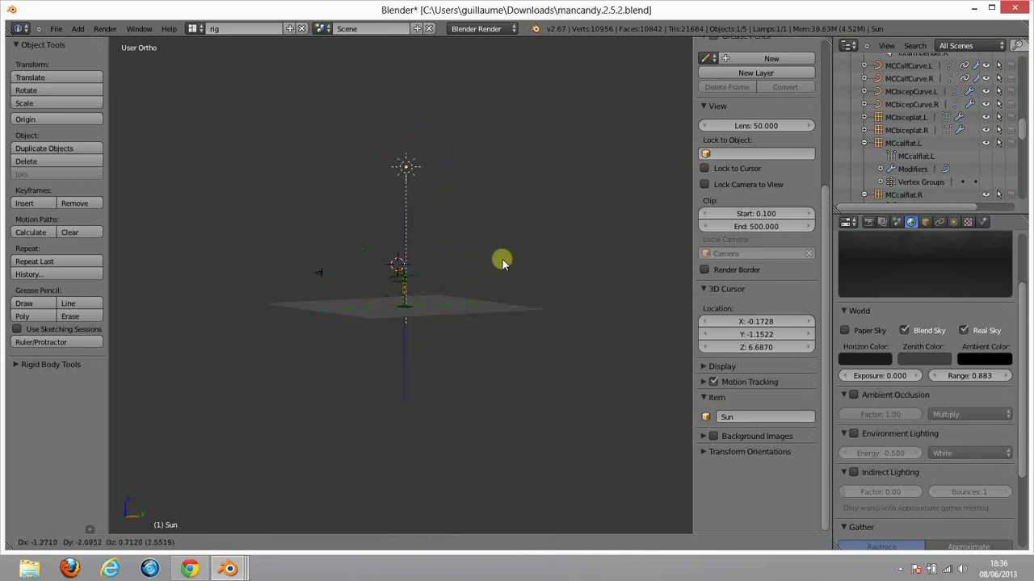
click(496, 261)
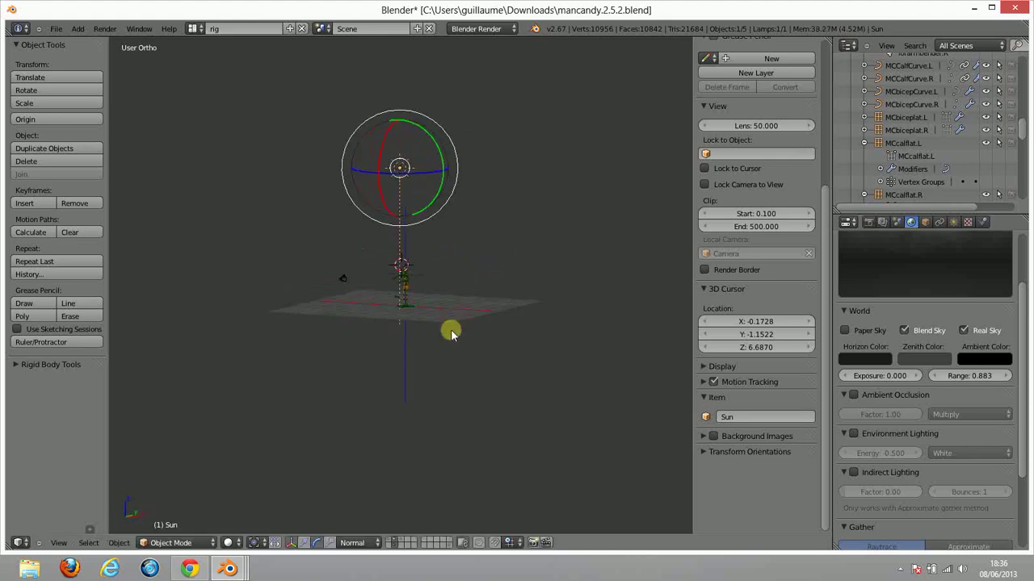
Render the sunlit character from the camera view and examine the lighting in the image.
scroll(425, 214, up, 5)
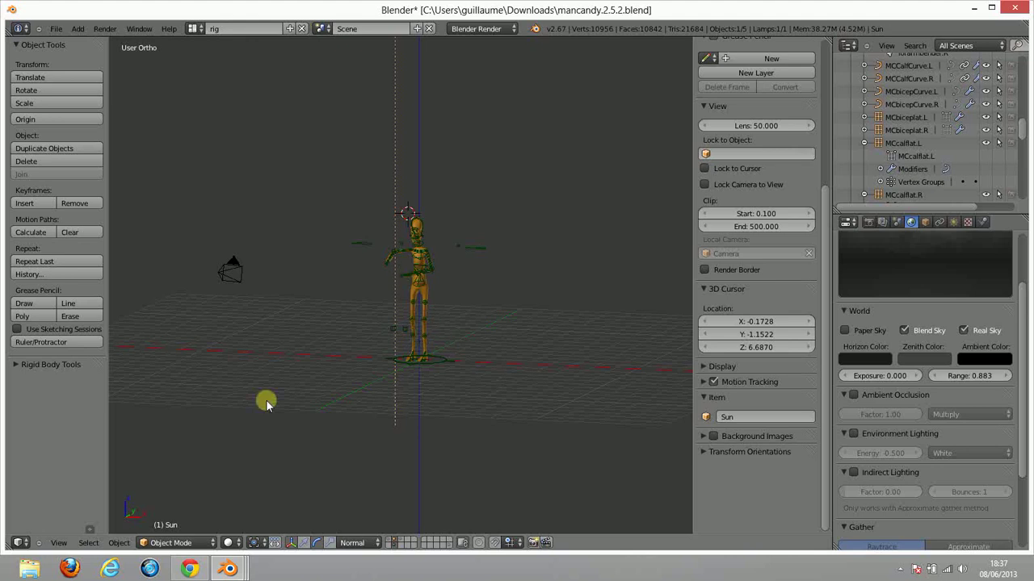
key(KP_0)
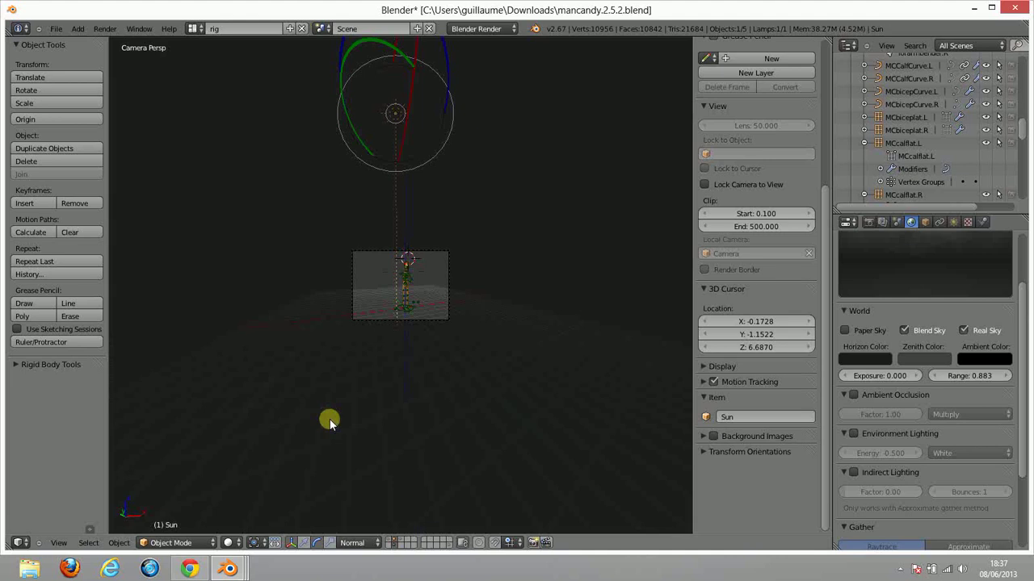
key(KP_0)
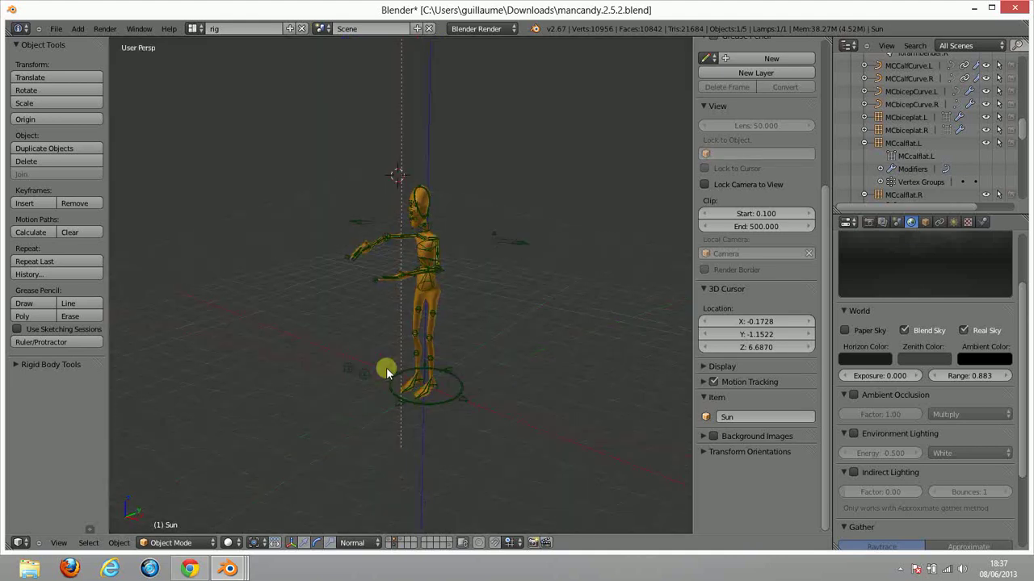
key(KP_0)
scroll(386, 368, up, 3)
scroll(389, 302, up, 3)
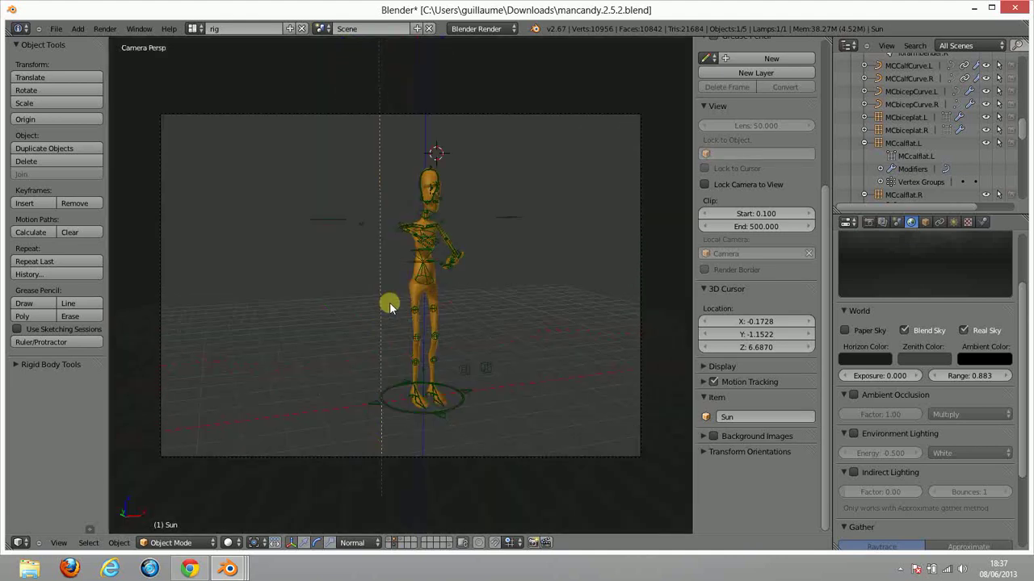
key(F12)
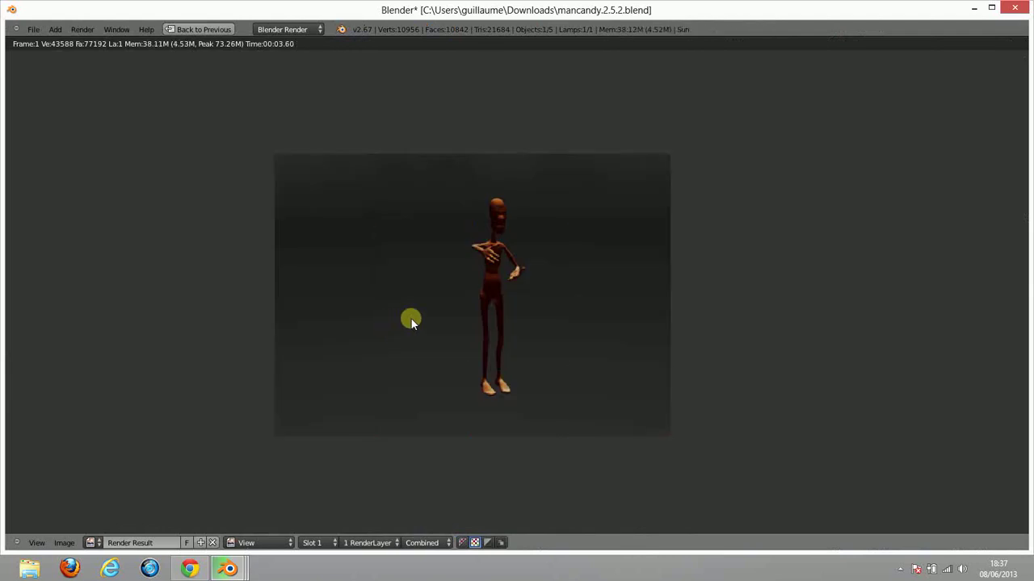
scroll(502, 239, up, 3)
scroll(583, 197, down, 2)
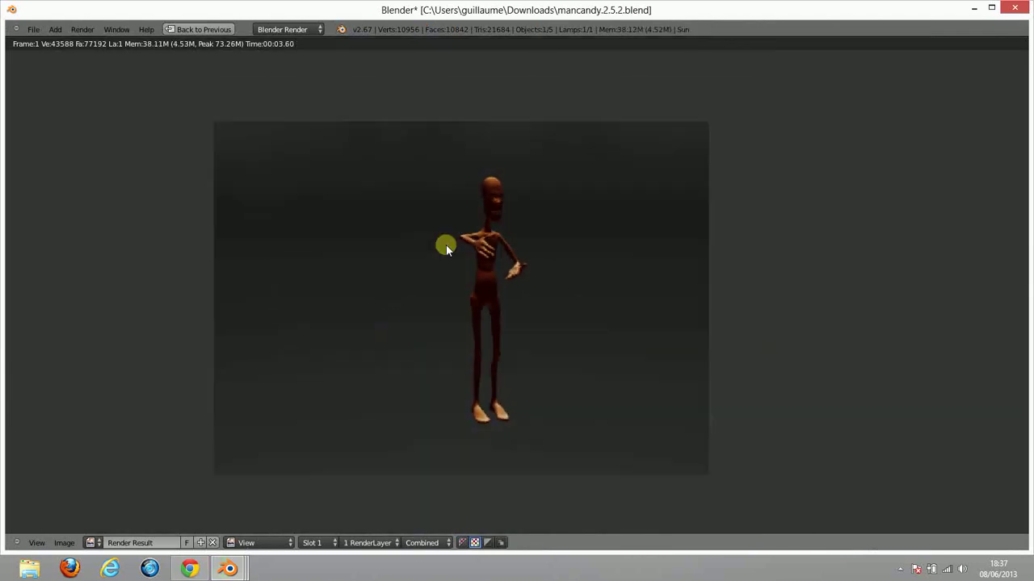
click(214, 29)
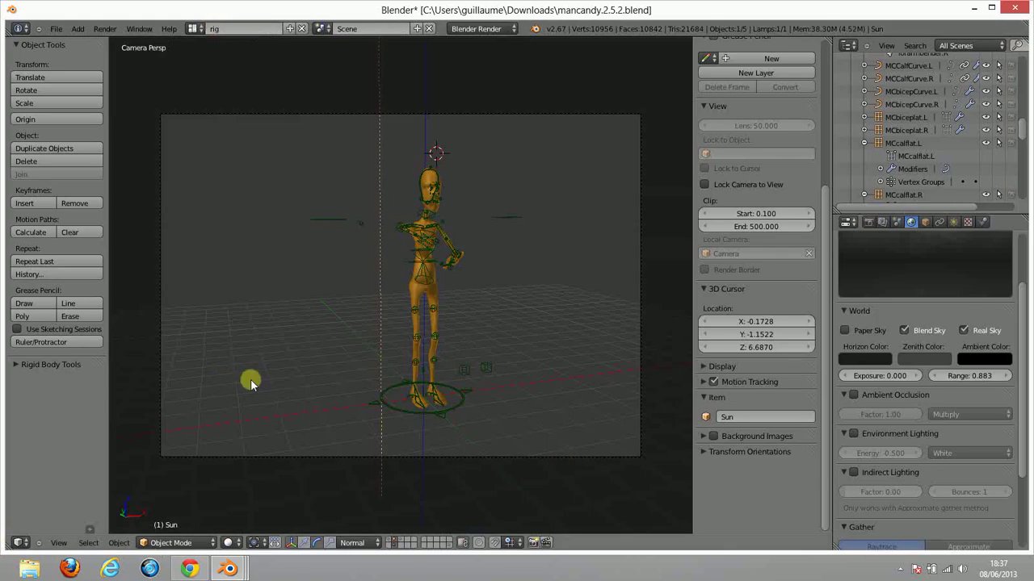
Set the render resolution scale to 100% and render the character again at full size.
click(868, 222)
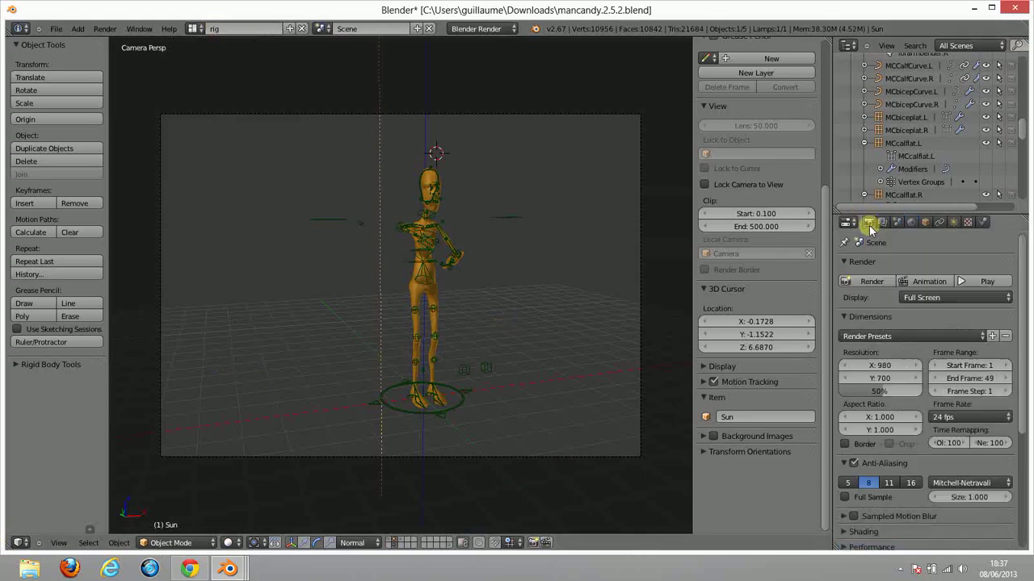
drag(868, 391, 928, 393)
key(F12)
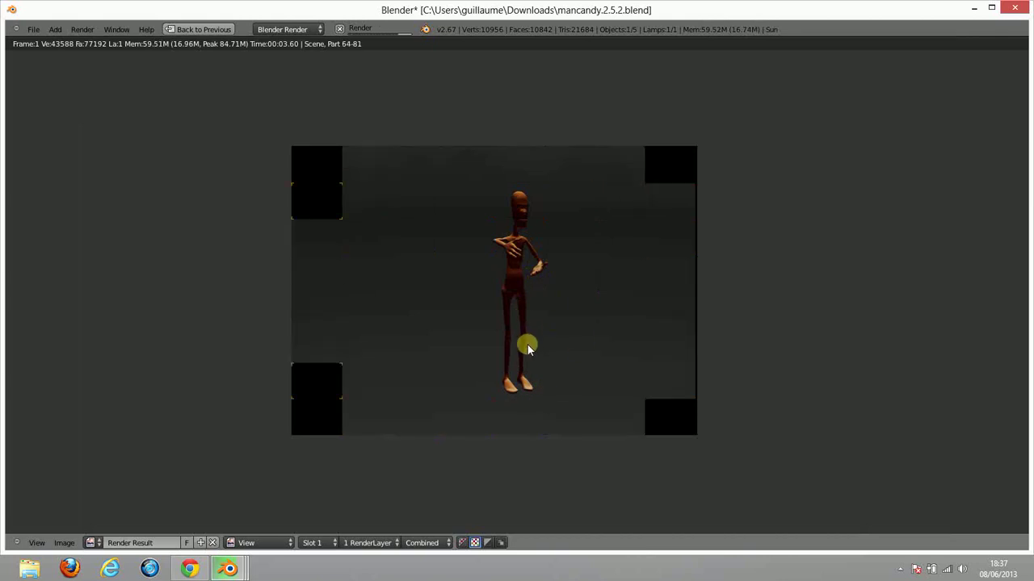
scroll(527, 345, up, 3)
scroll(526, 346, up, 1)
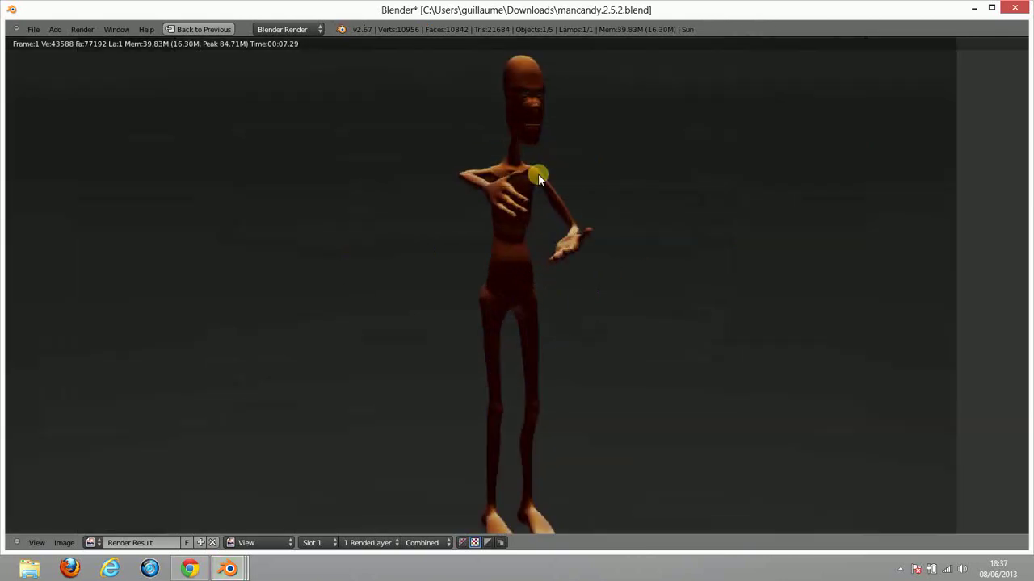
scroll(533, 176, down, 2)
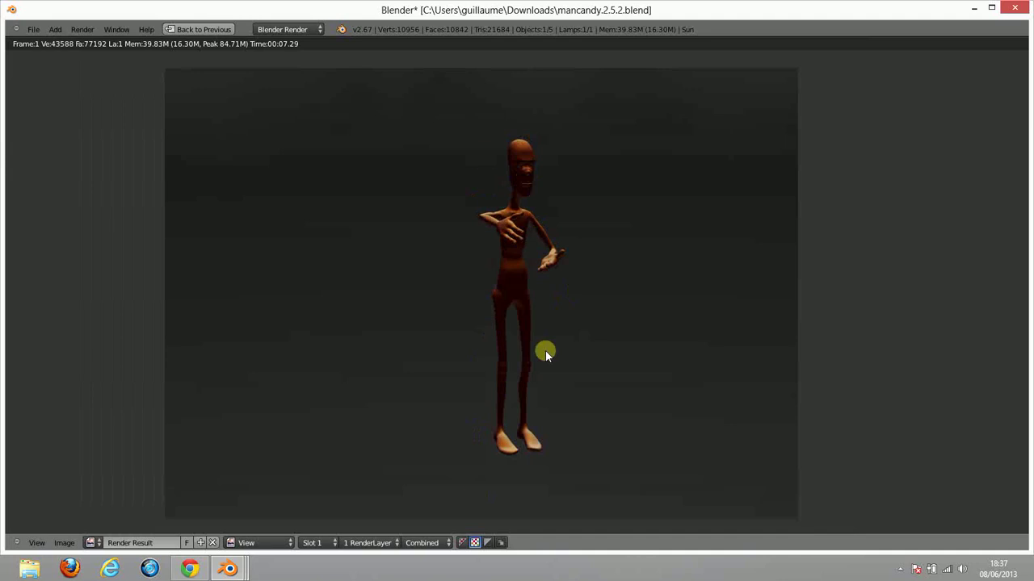
click(203, 30)
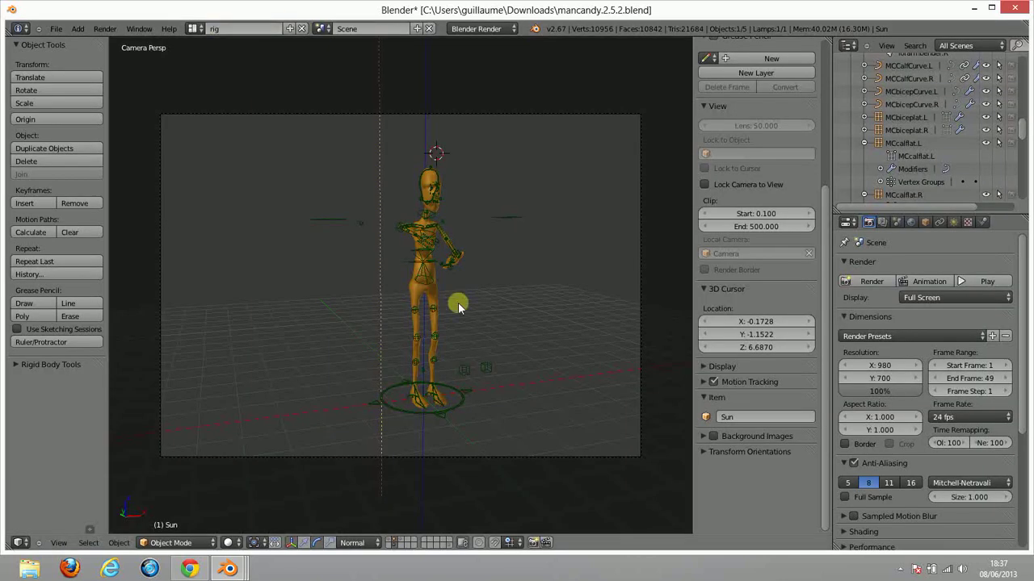
Select the character's candyskel armature outside the camera view and switch it to Pose Mode.
middle_drag(472, 298, 488, 293)
scroll(409, 275, up, 5)
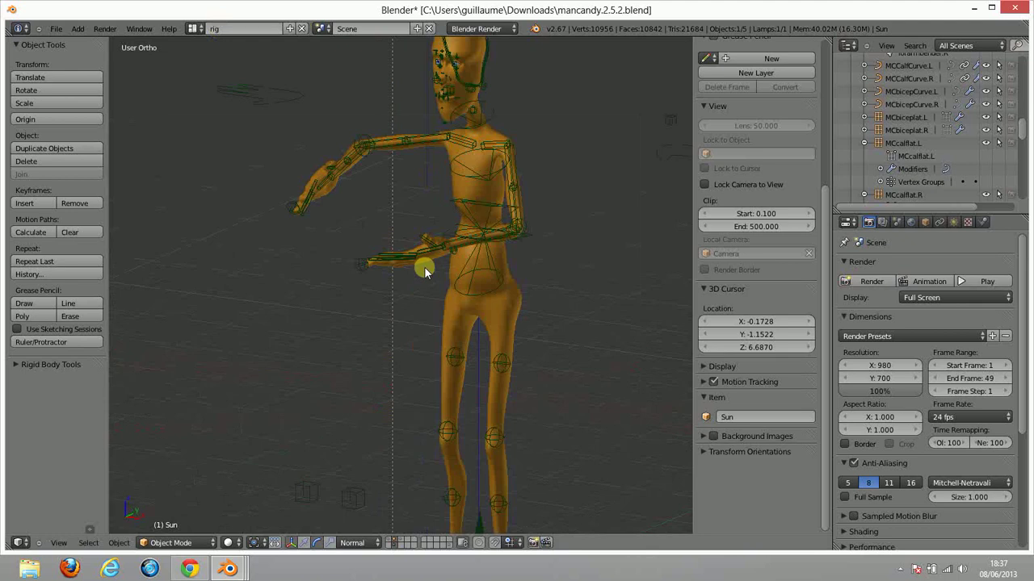
key(KP_5)
right_click(471, 237)
right_click(472, 237)
click(176, 542)
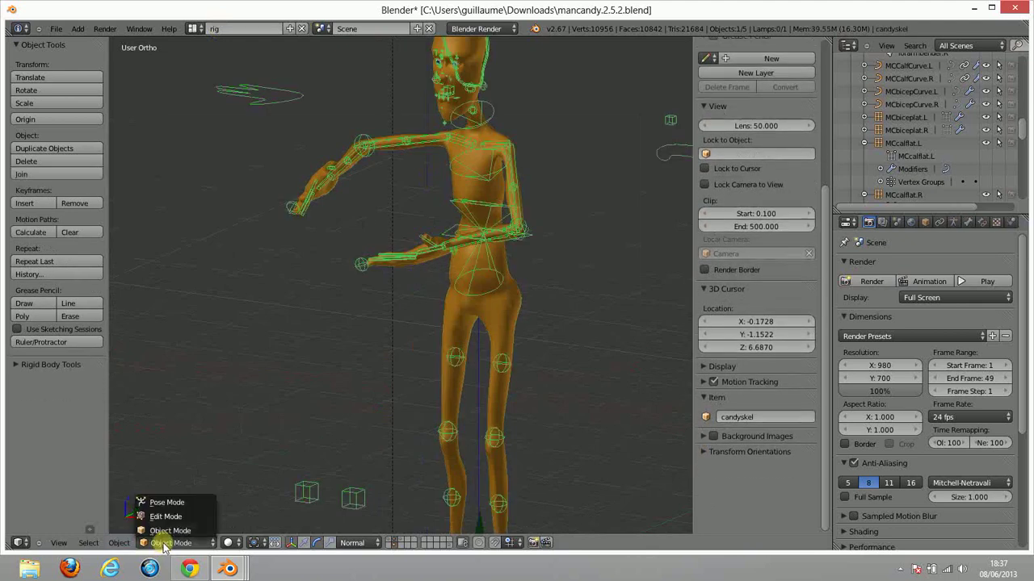
click(176, 542)
click(174, 504)
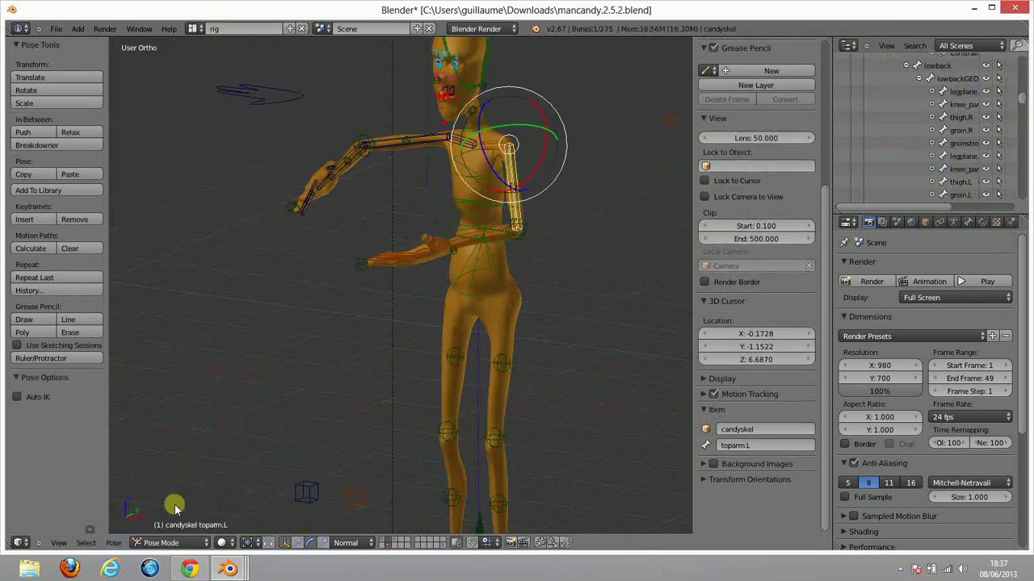
Rotate the lowback bone by a few degrees to tilt the character's hips.
right_click(485, 270)
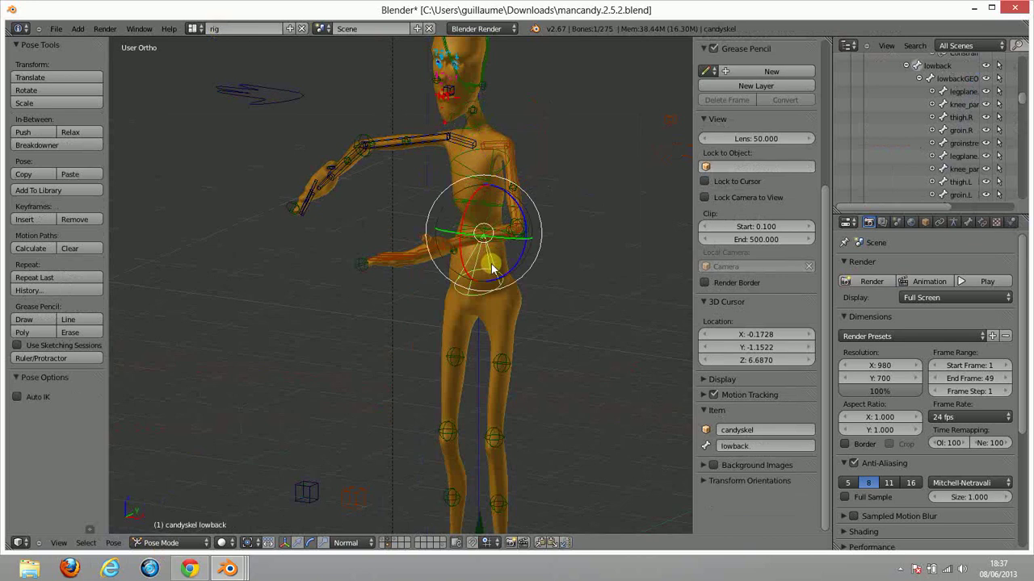
key(r)
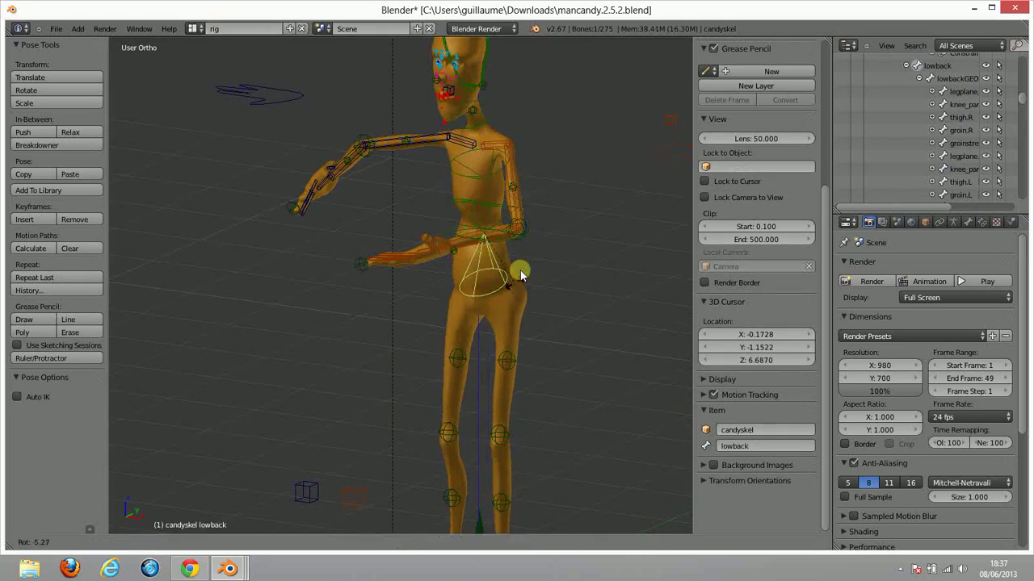
click(529, 268)
right_click(478, 211)
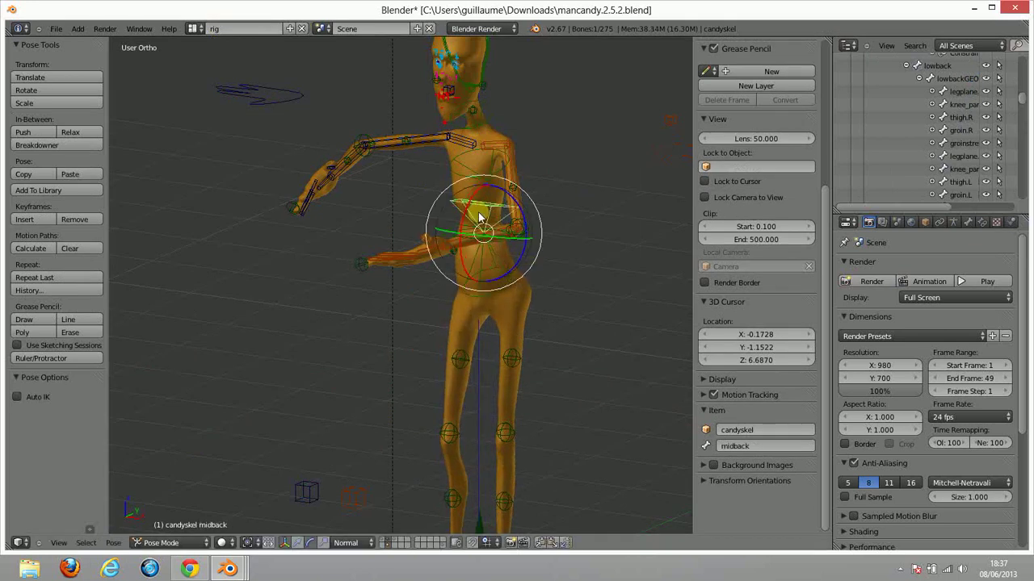
key(g)
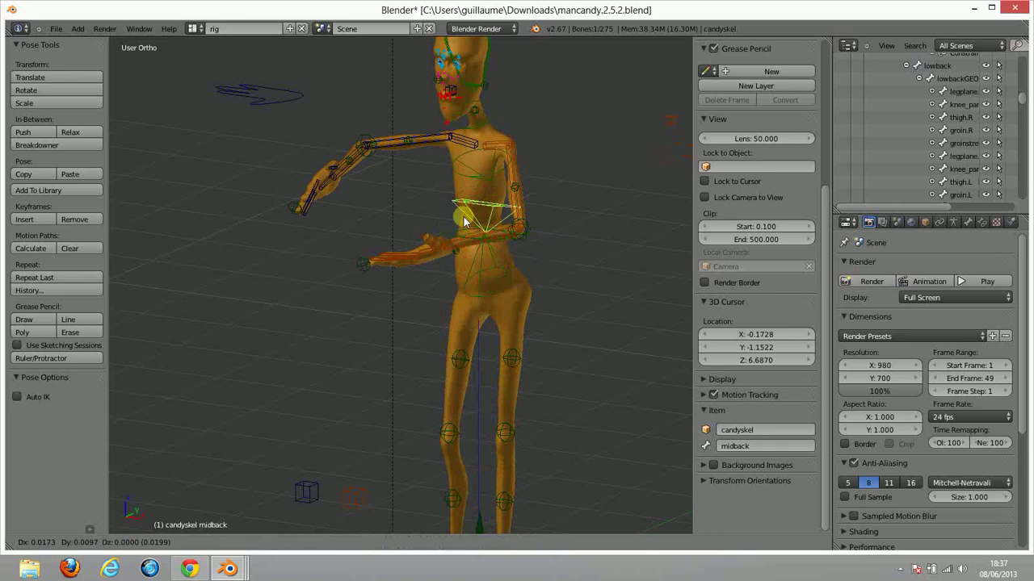
right_click(498, 219)
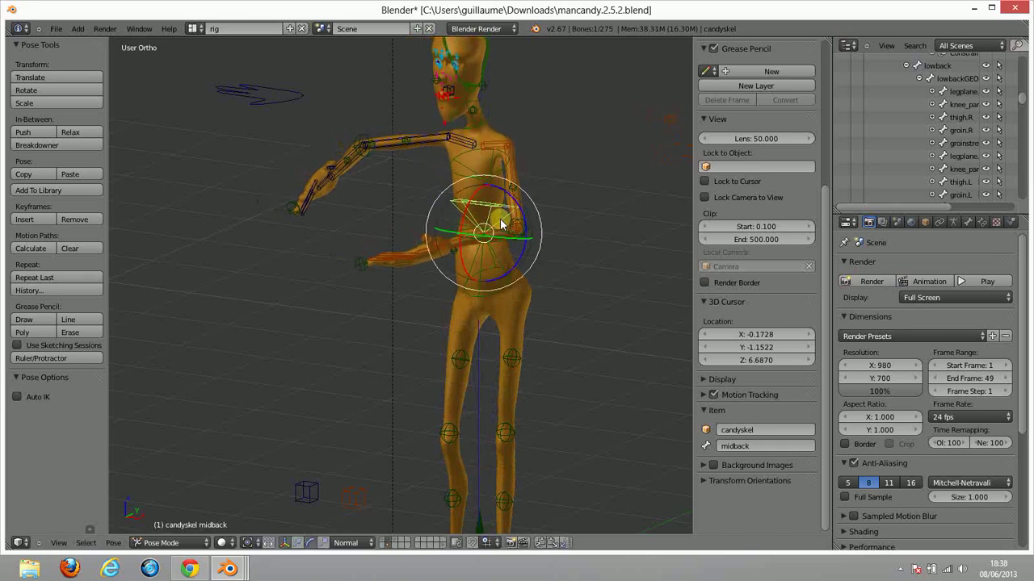
right_click(470, 160)
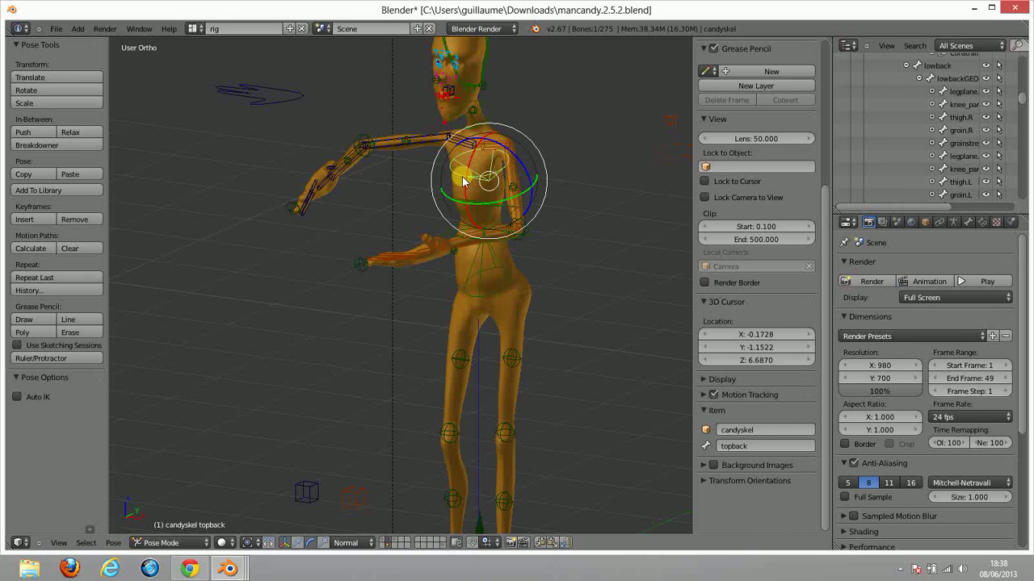
key(r)
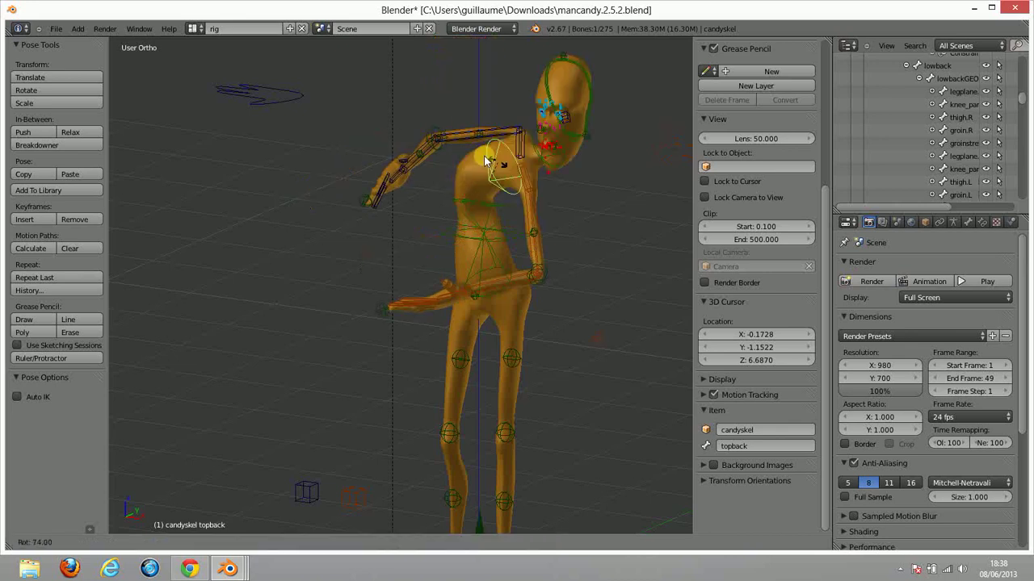
right_click(461, 149)
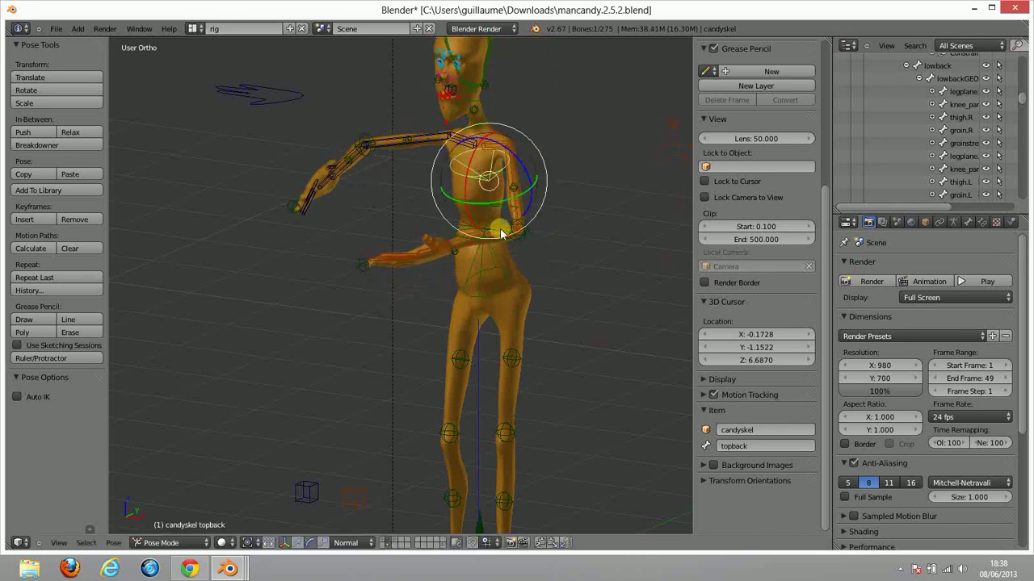
Move the thighbend.L control slightly to adjust the left thigh.
right_click(515, 356)
key(g)
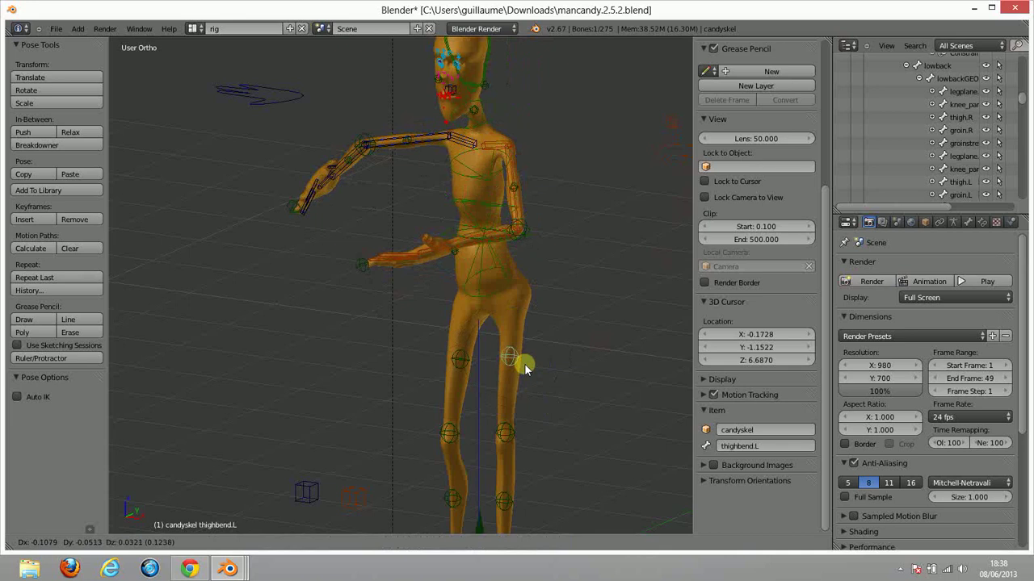
click(514, 373)
Lift the foot.L control off the ground and shift it sideways, away from the standing leg.
scroll(501, 355, down, 5)
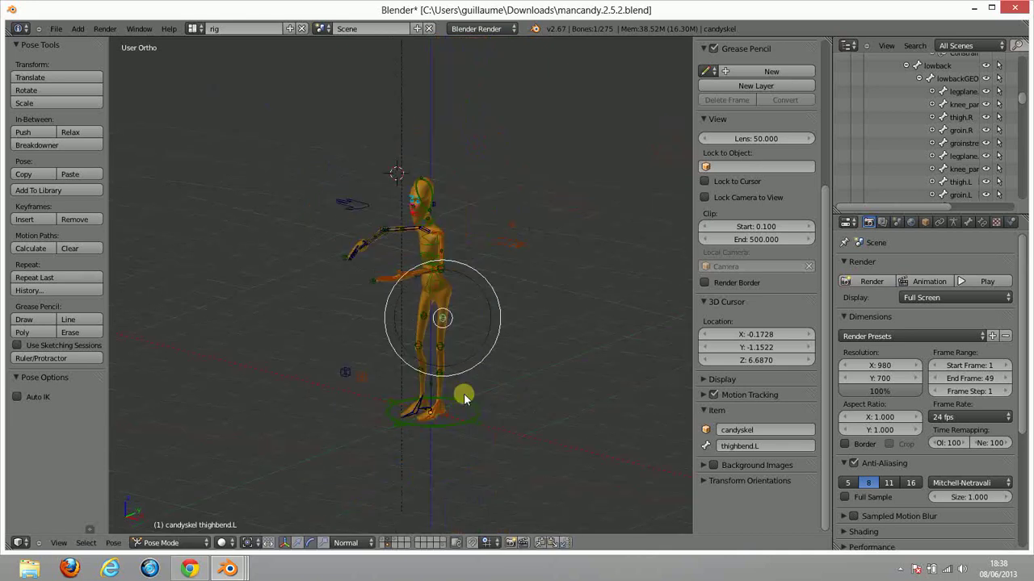
right_click(431, 418)
key(g)
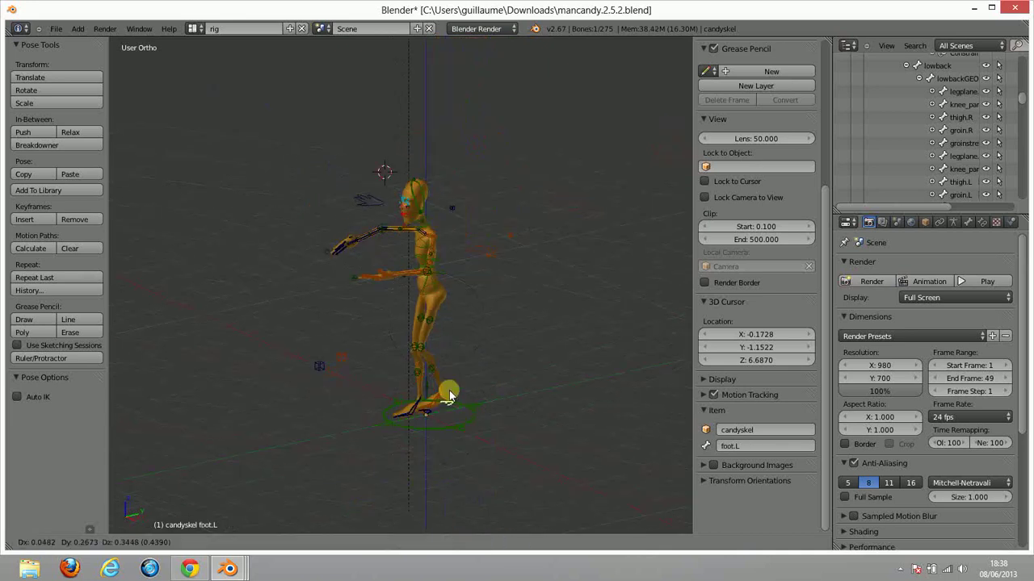
click(429, 377)
middle_drag(429, 377, 457, 374)
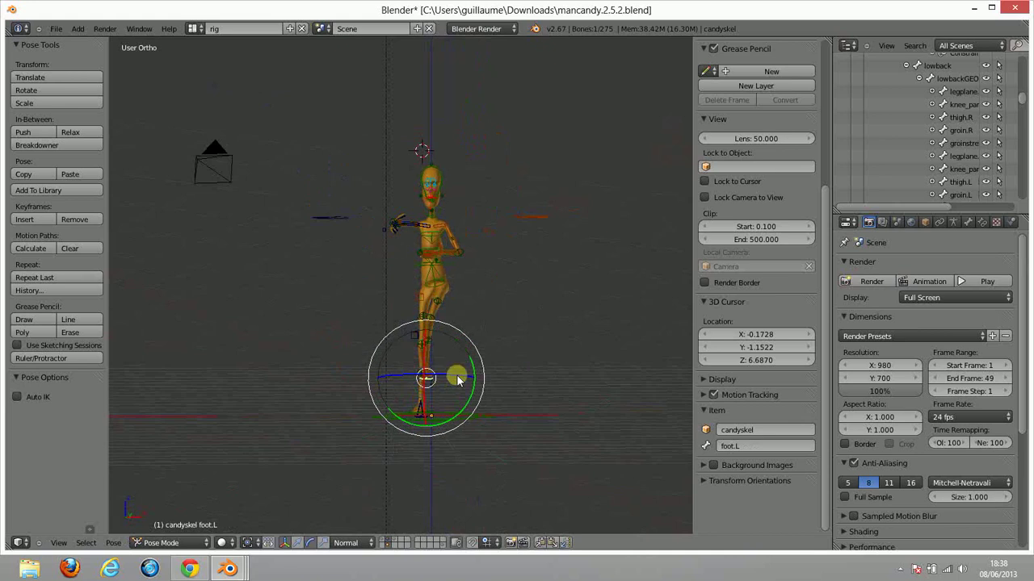
key(g)
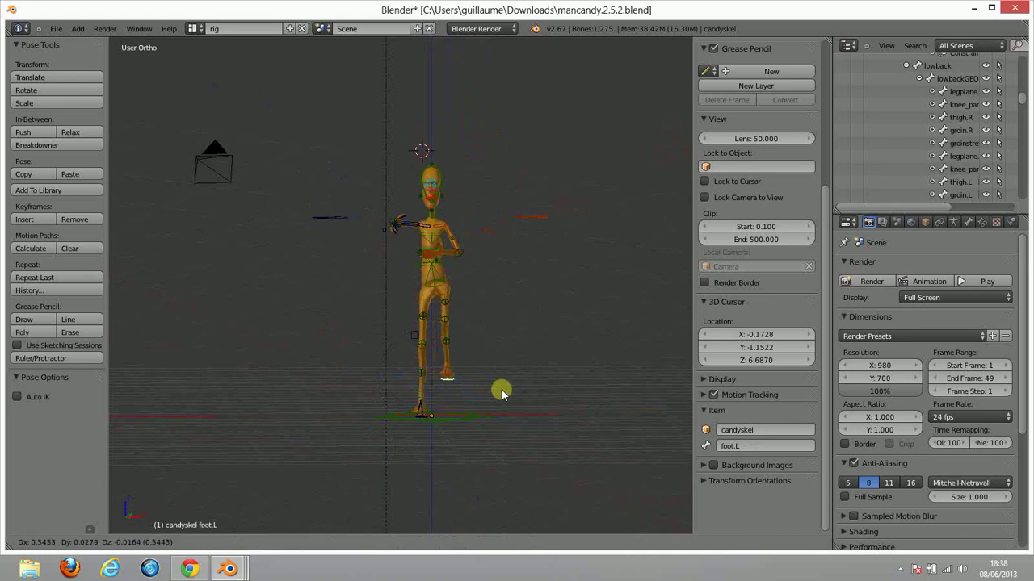
click(484, 397)
Rotate the foot-angle.R bone to change the tilt of the standing right foot.
middle_drag(385, 438, 501, 476)
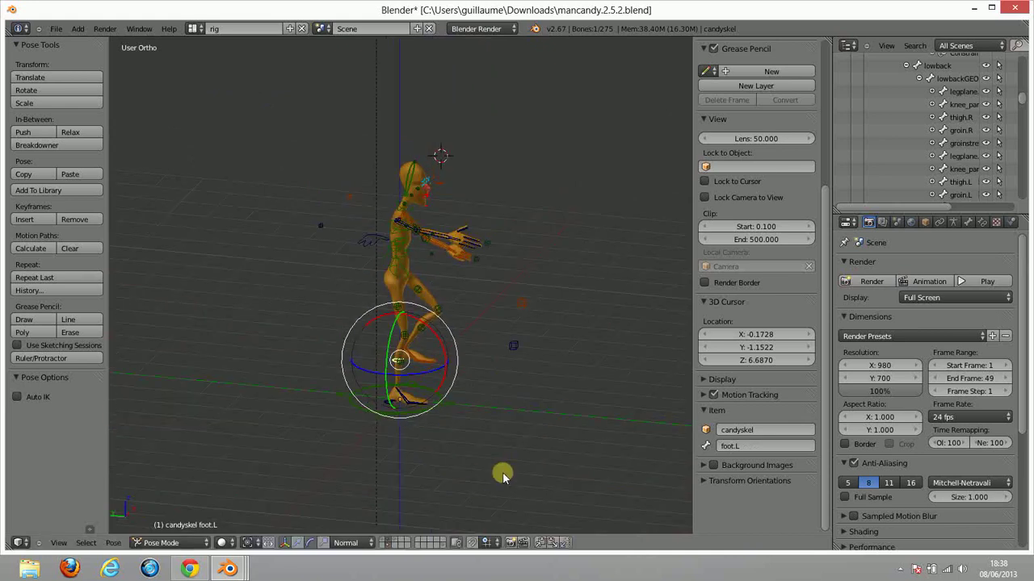
right_click(419, 404)
key(r)
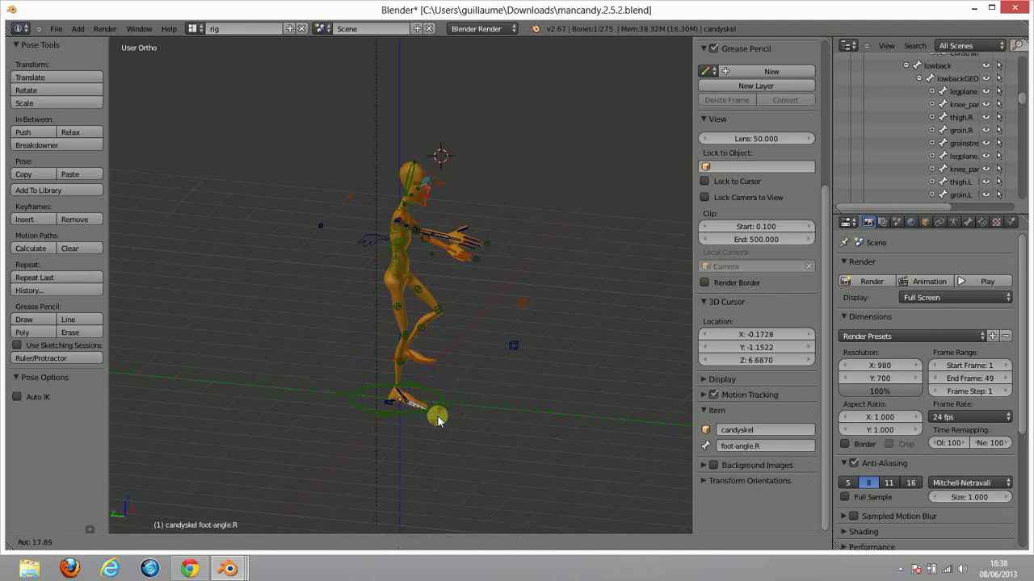
click(436, 405)
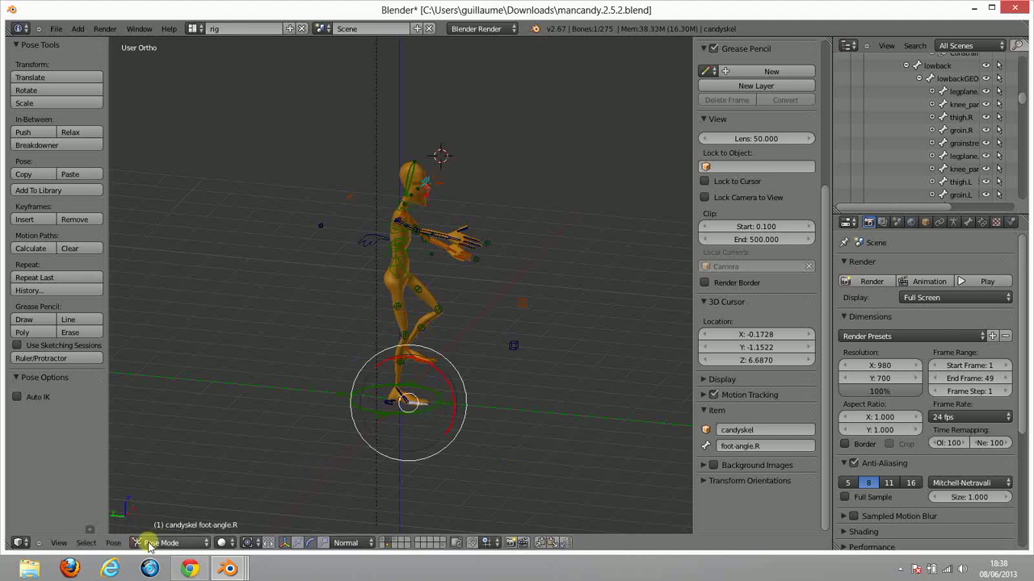
Switch to the YouTube page in Chrome and search for "traditional animation".
click(188, 569)
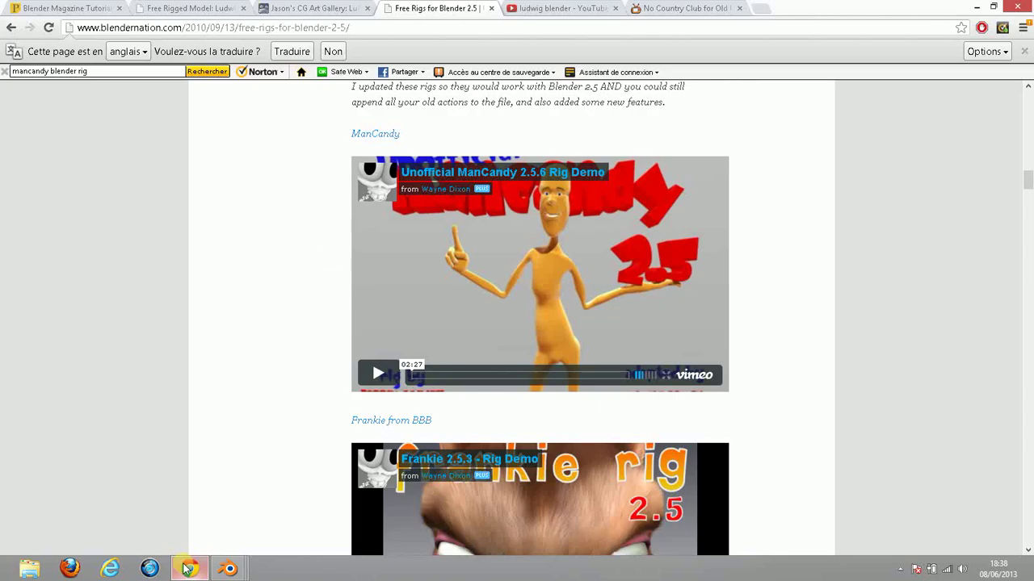
click(526, 8)
scroll(328, 271, up, 3)
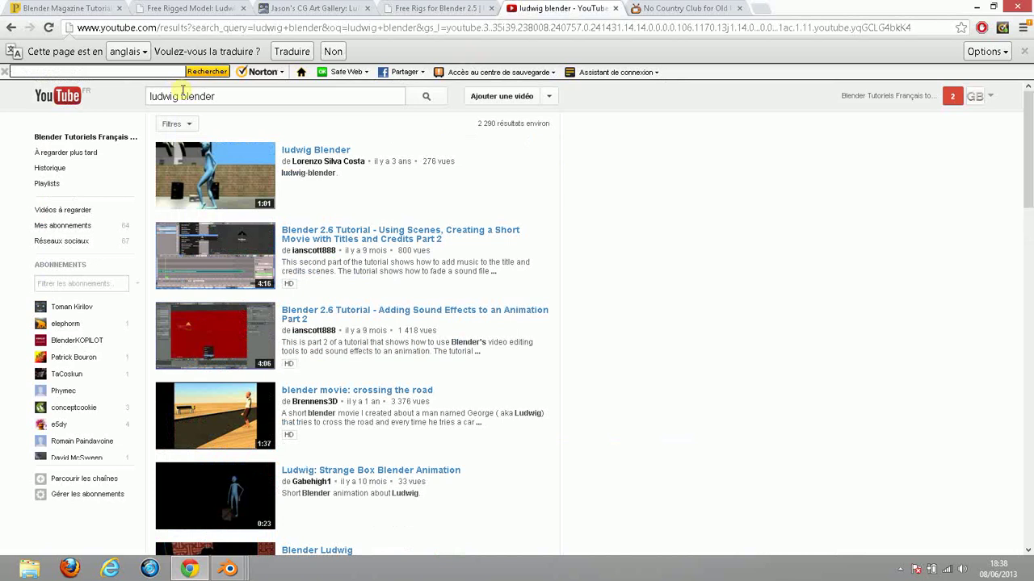
triple_click(238, 96)
text(tr)
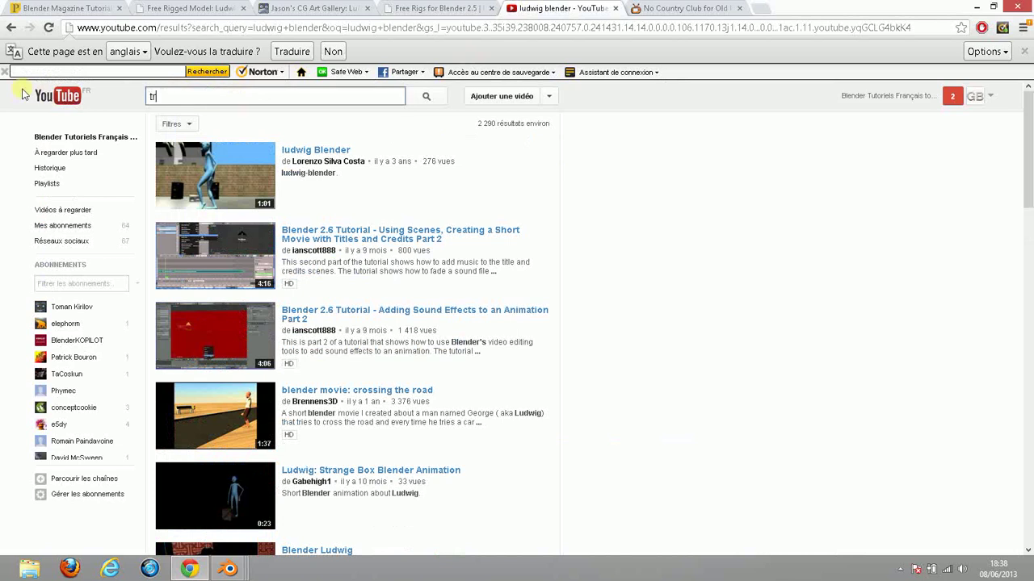
text(aditi)
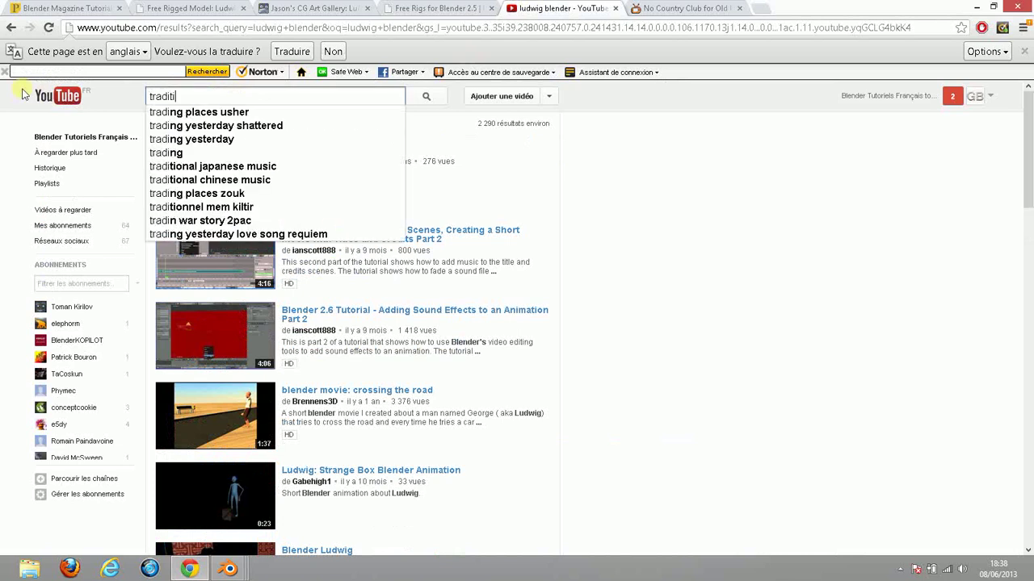
text(onal anim)
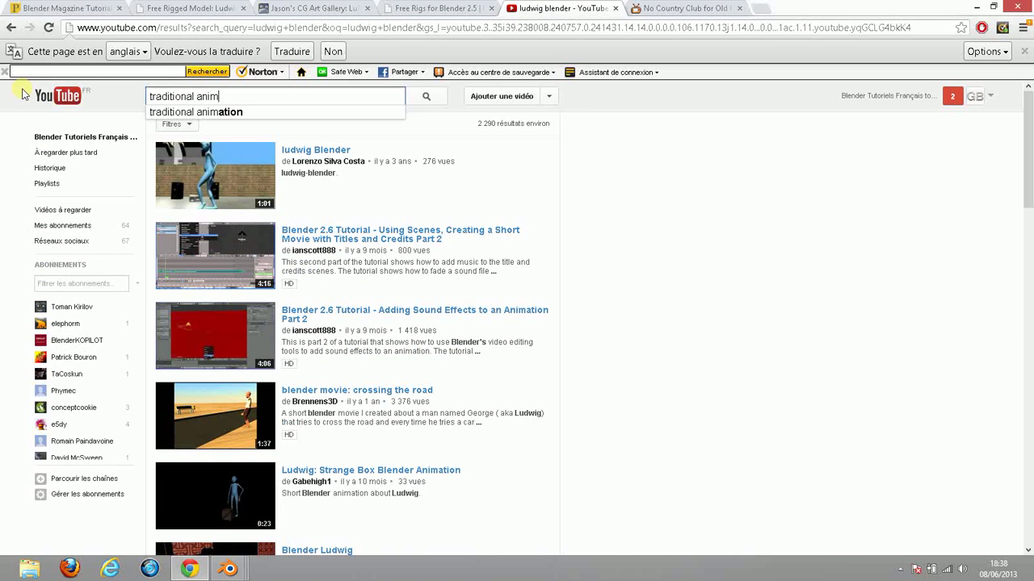
text(ation)
key(Return)
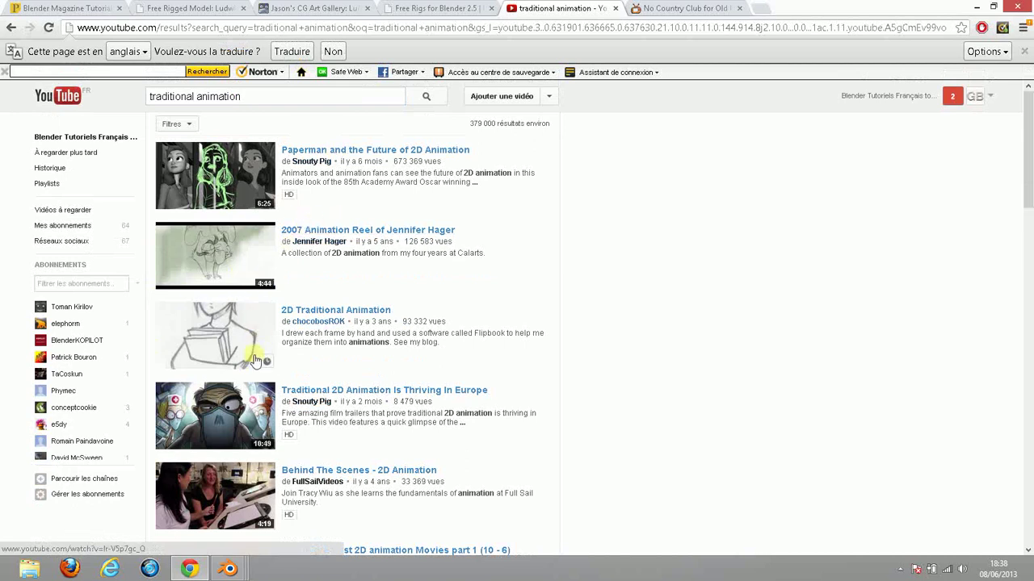
Open the 2007 animation reel video and pause it on the rabbit-eared character standing by the mailbox.
click(343, 232)
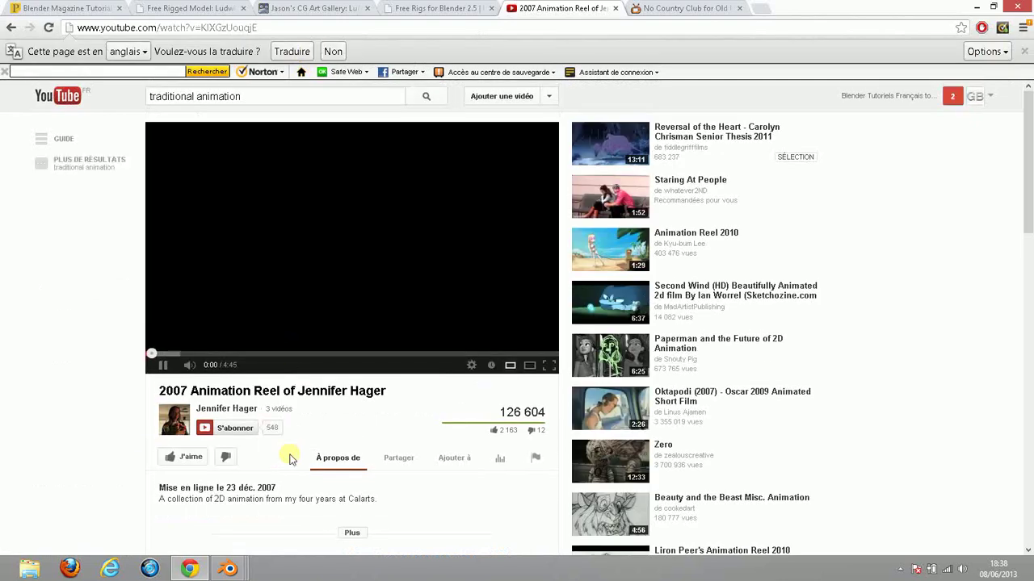
click(163, 368)
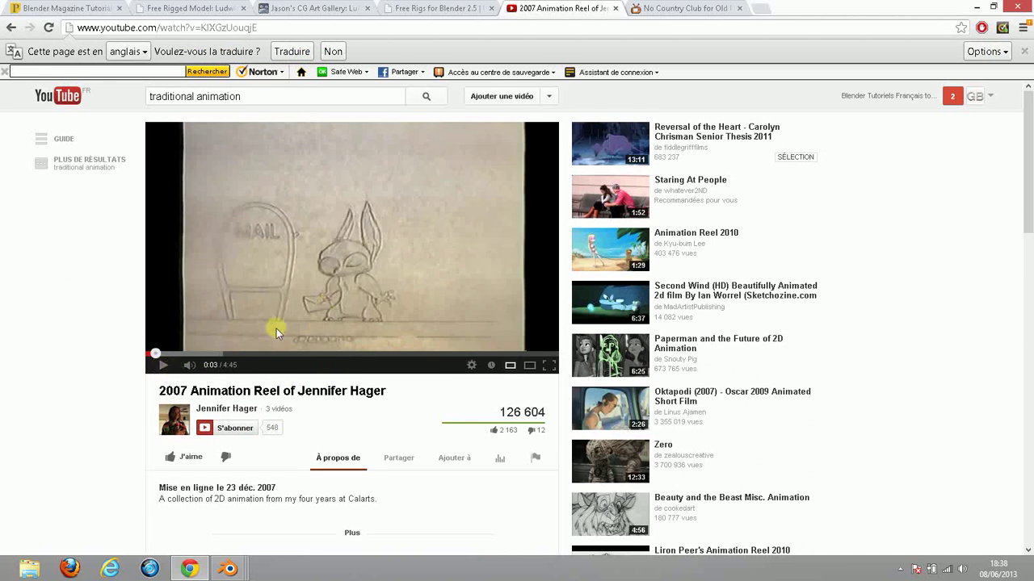
mouse_move(184, 373)
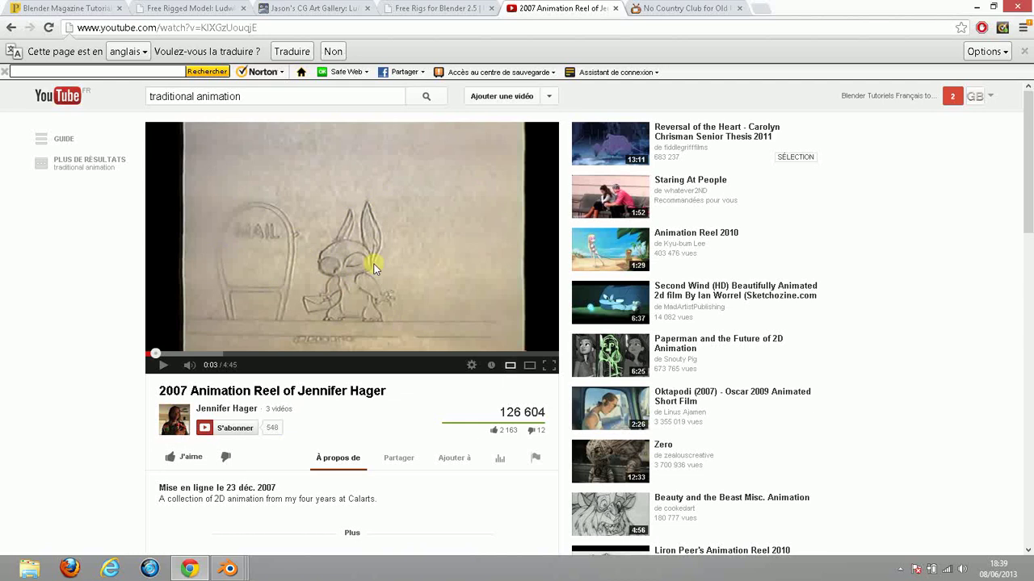
Switch back to the ManCandy file in Blender and move the foot.L control forward and upward to raise the knee.
mouse_move(230, 569)
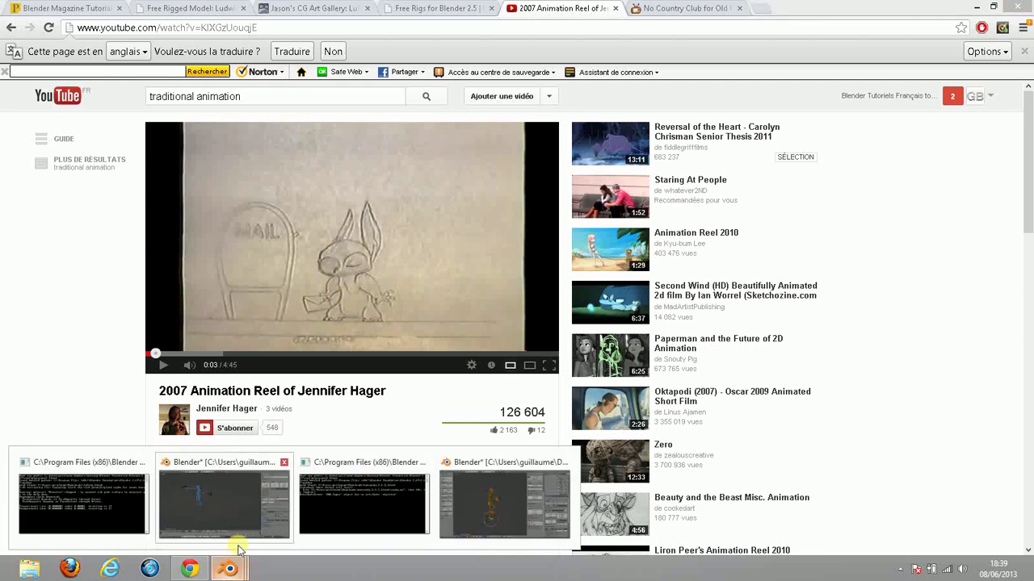
click(502, 505)
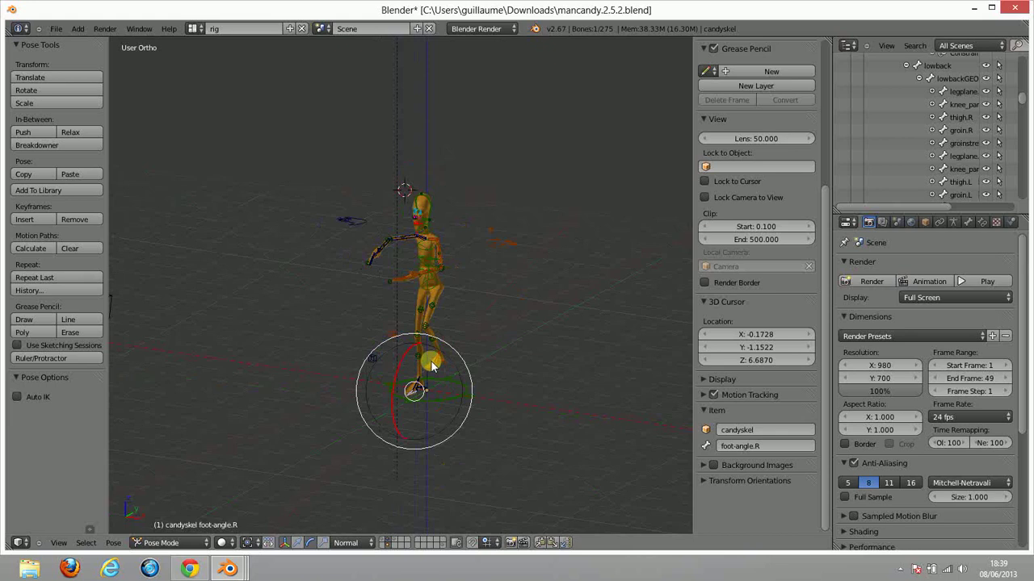
right_click(432, 365)
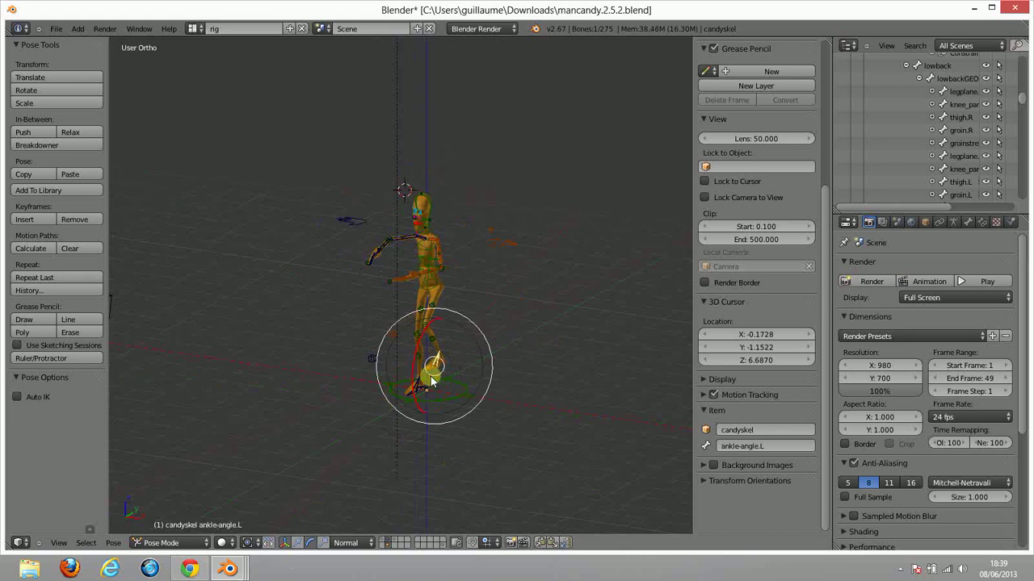
middle_drag(498, 363, 398, 366)
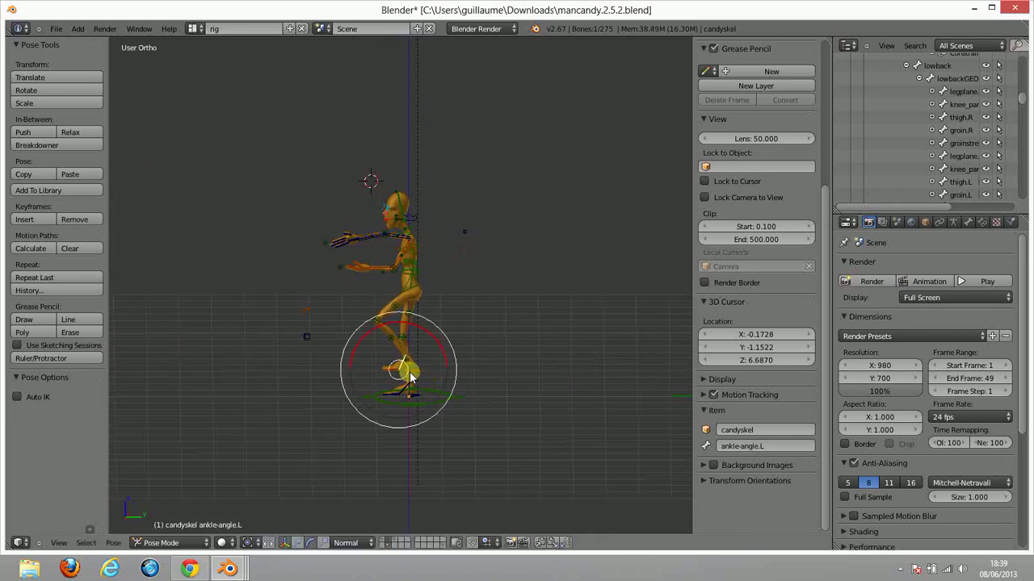
right_click(417, 375)
key(g)
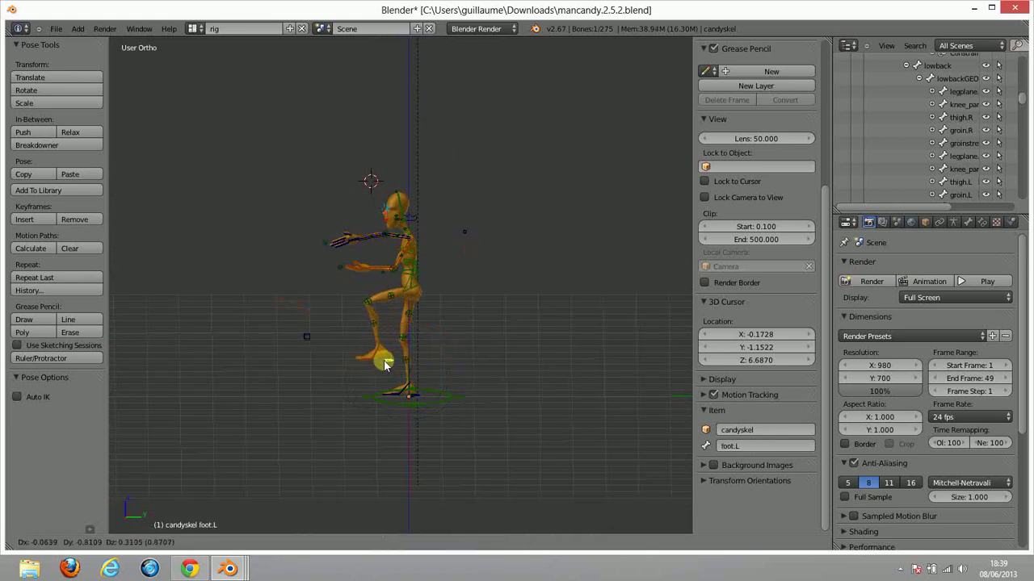
click(384, 371)
Move the torso control forward over the raised leg, and lift the foot.R control up and back off the ground.
right_click(406, 271)
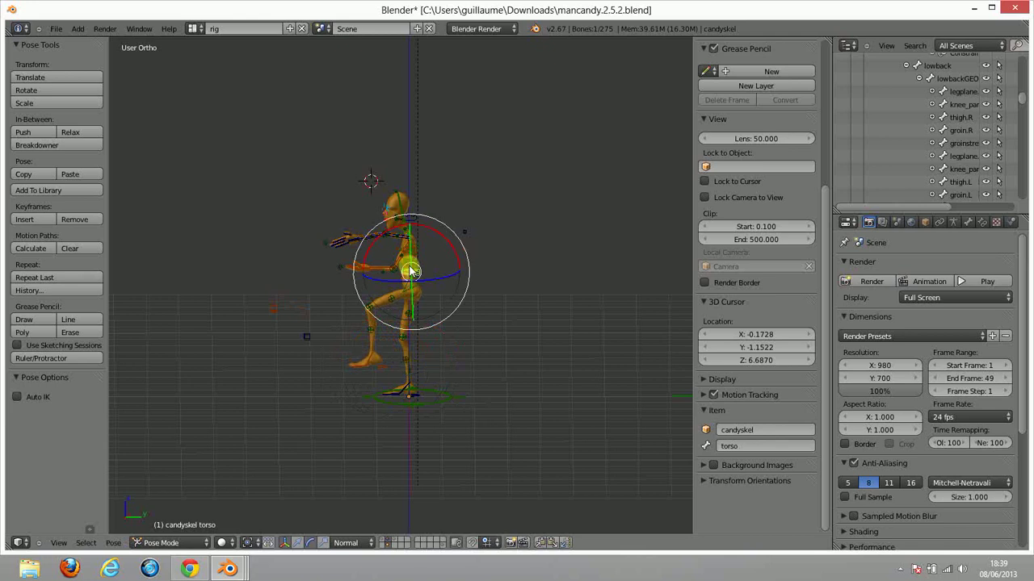
key(g)
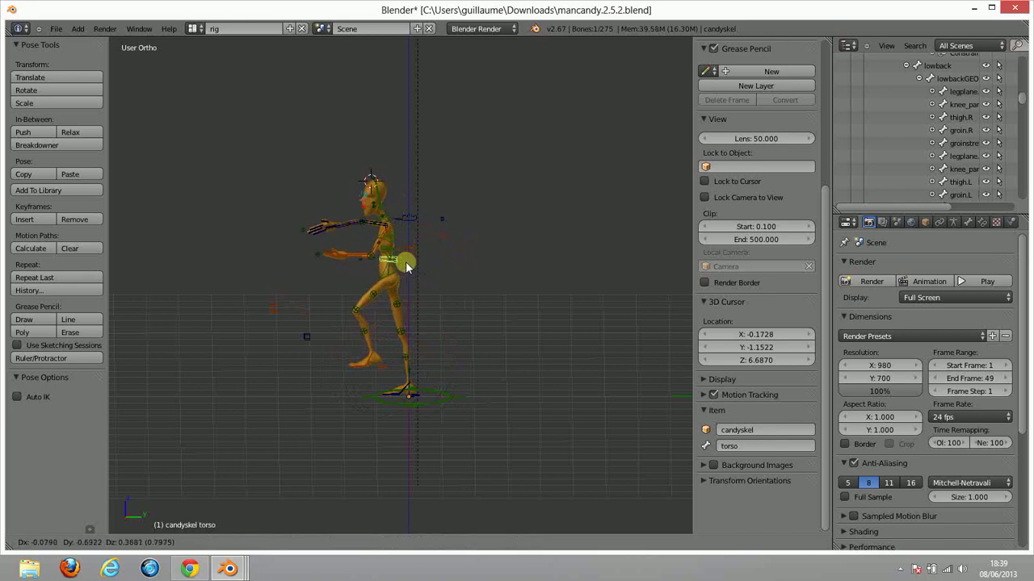
click(408, 266)
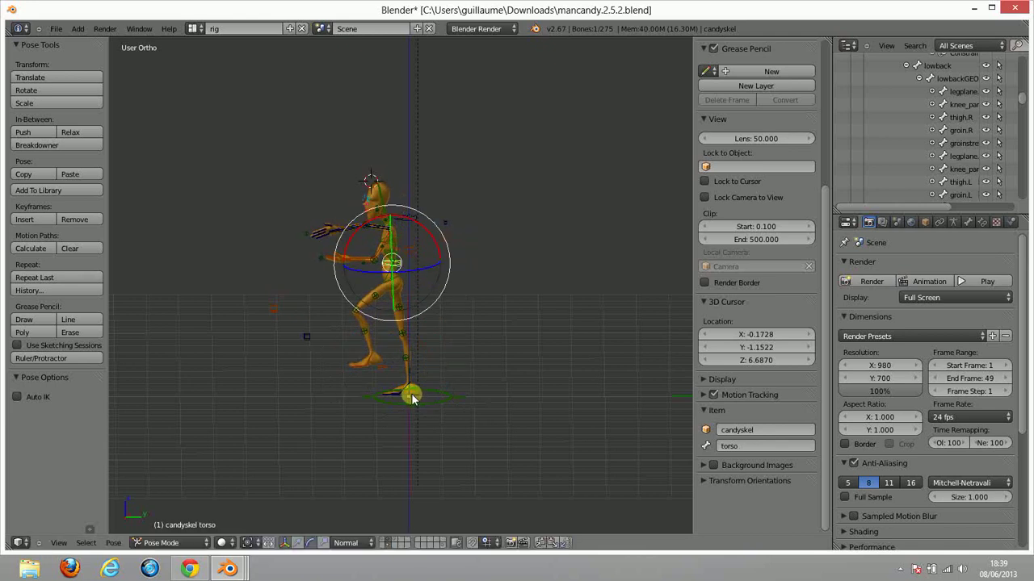
right_click(411, 393)
key(g)
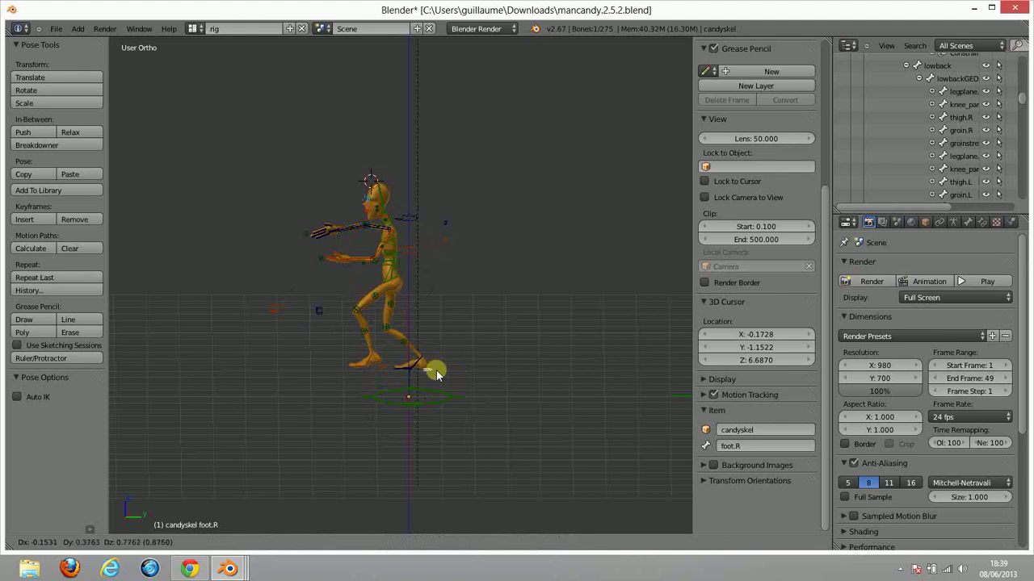
click(435, 370)
right_click(392, 270)
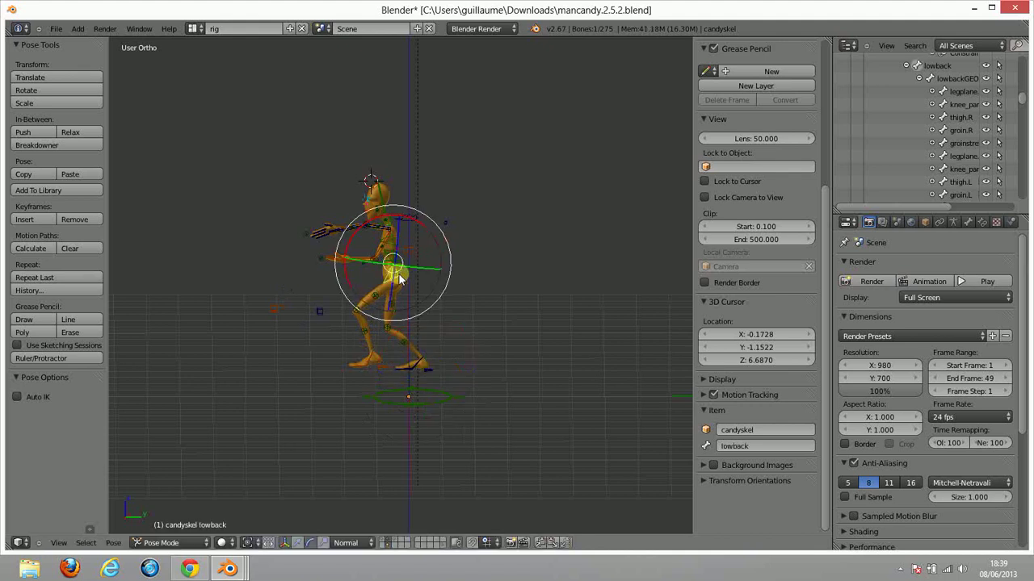
right_click(393, 276)
key(r)
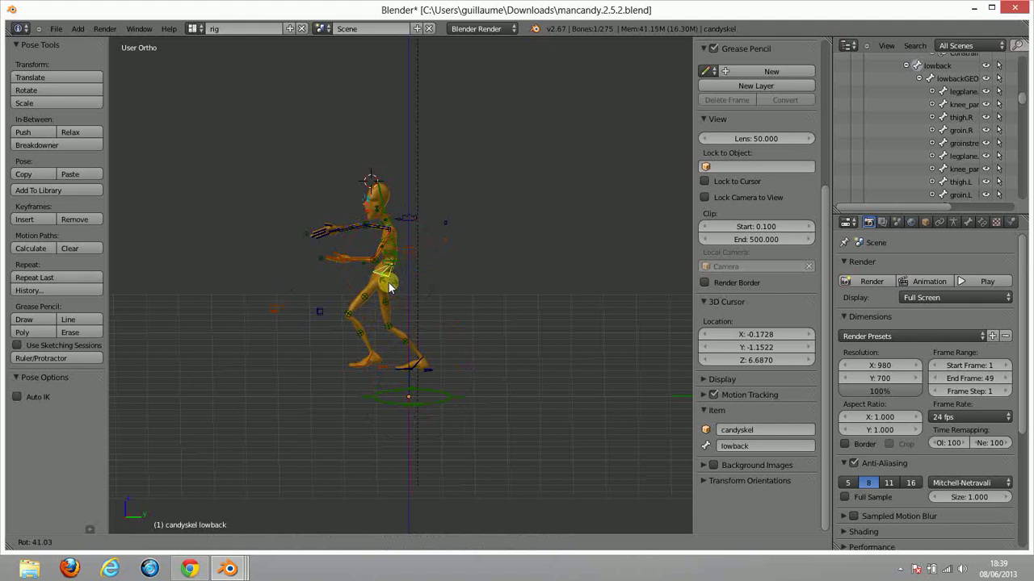
click(388, 283)
Move the torso control further forward, and bring the foot.R control forward and up in front of the left foot.
right_click(391, 264)
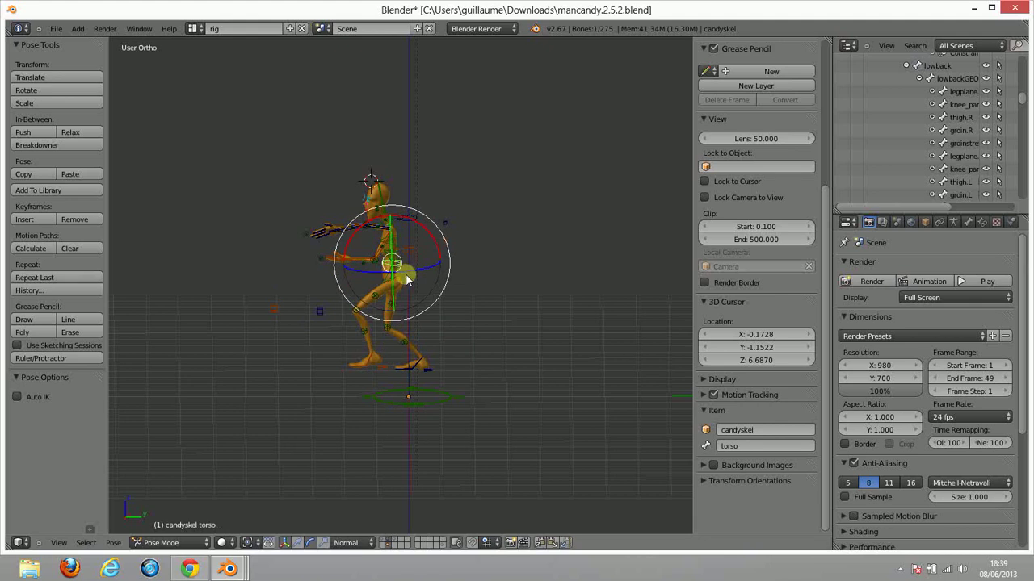
key(g)
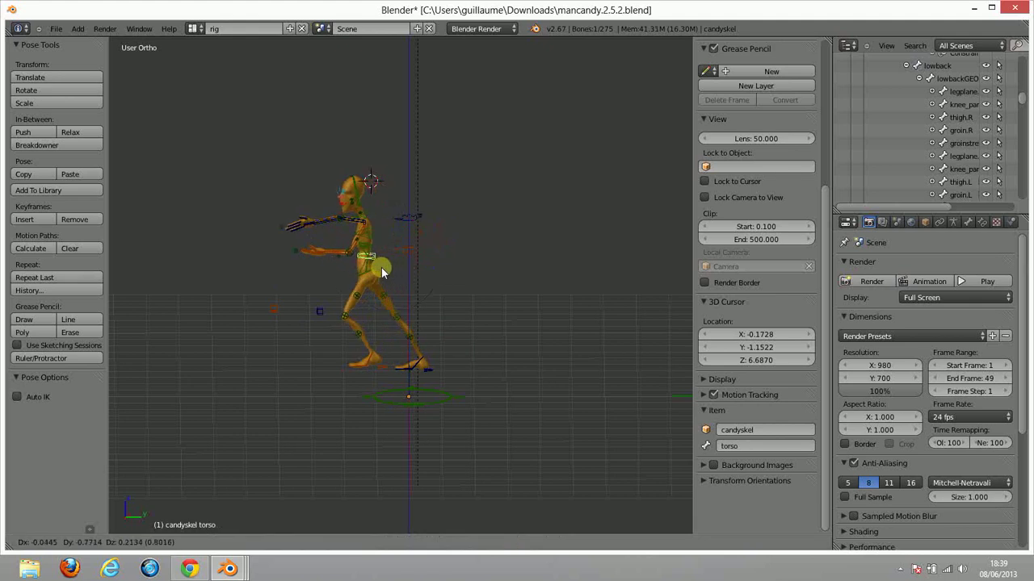
right_click(390, 274)
right_click(427, 367)
key(g)
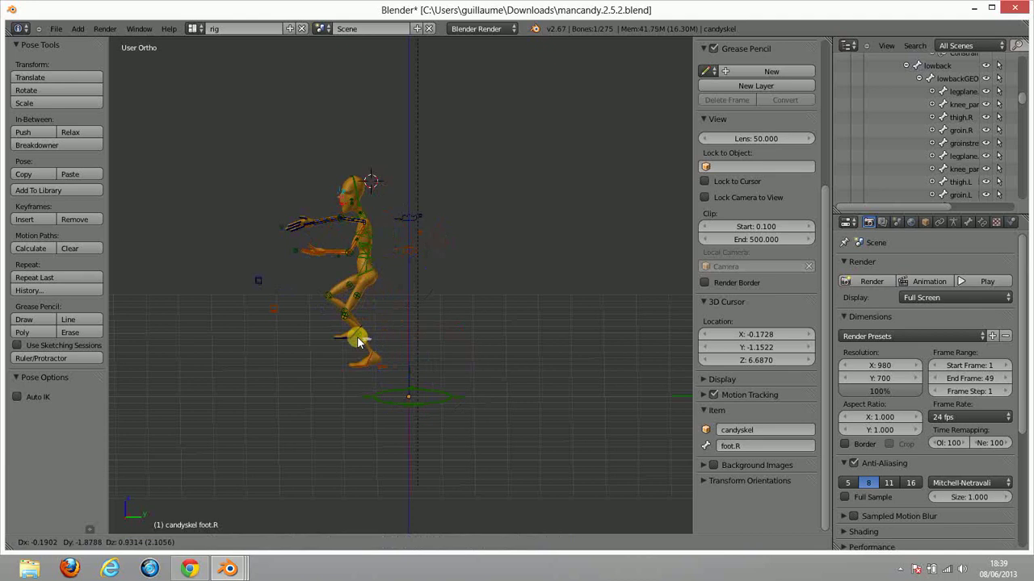
click(367, 342)
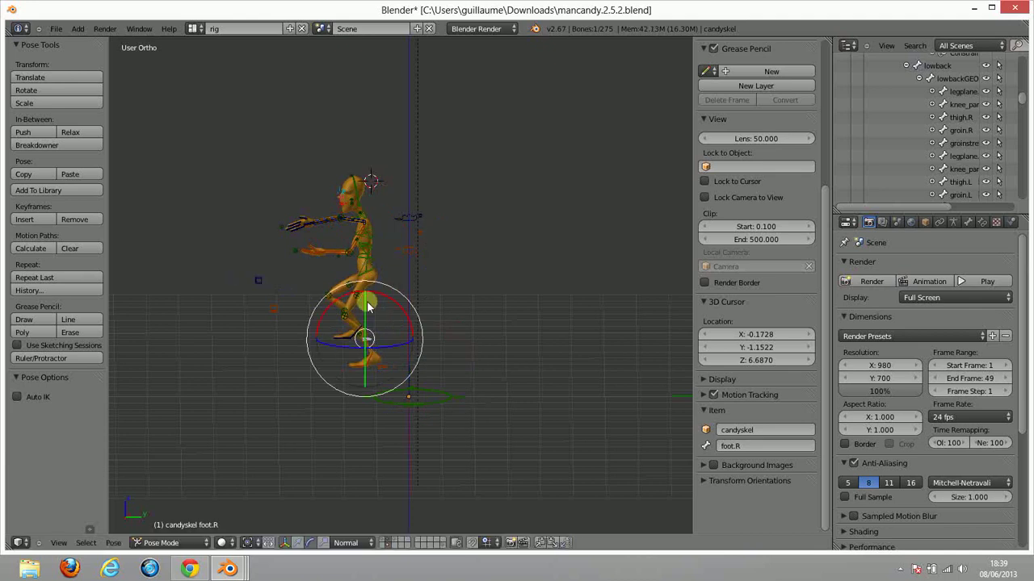
Shift the torso control forward and upward, and move the foot.R control forward and down into a step.
right_click(376, 260)
key(g)
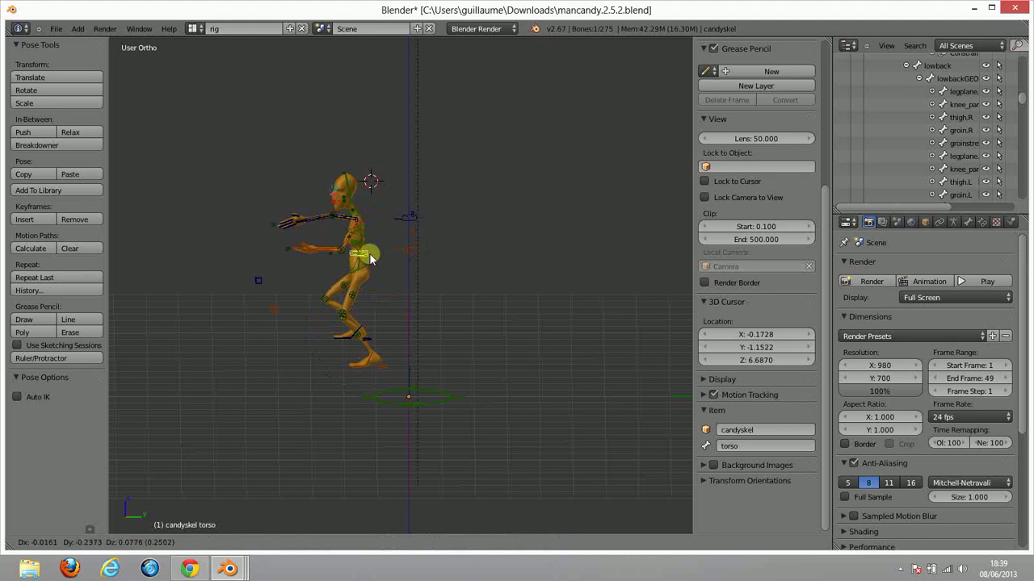
click(367, 252)
right_click(365, 342)
key(g)
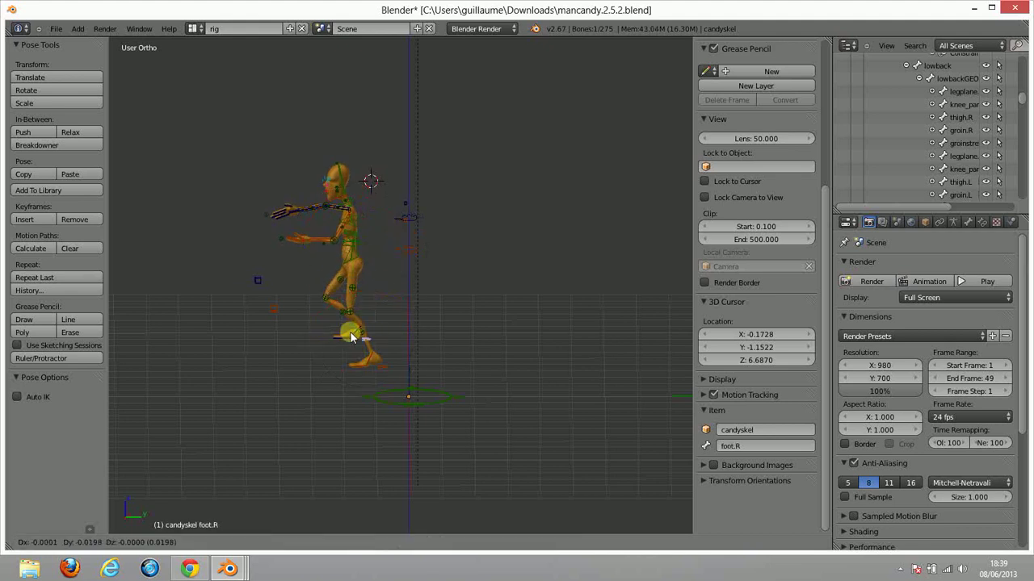
click(338, 347)
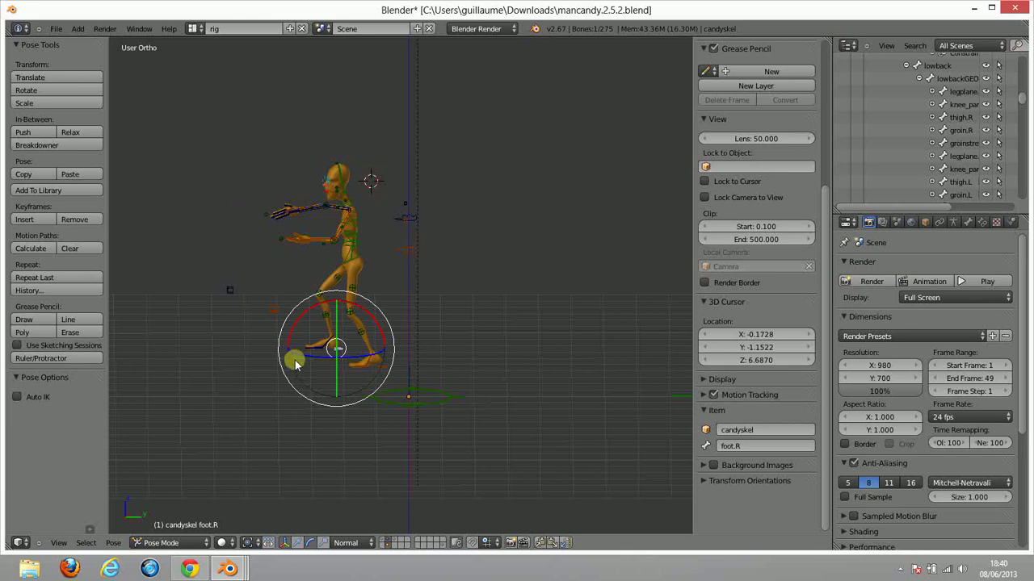
Move the foot.L control slightly forward and down to straighten the left leg under the body.
right_click(385, 370)
key(g)
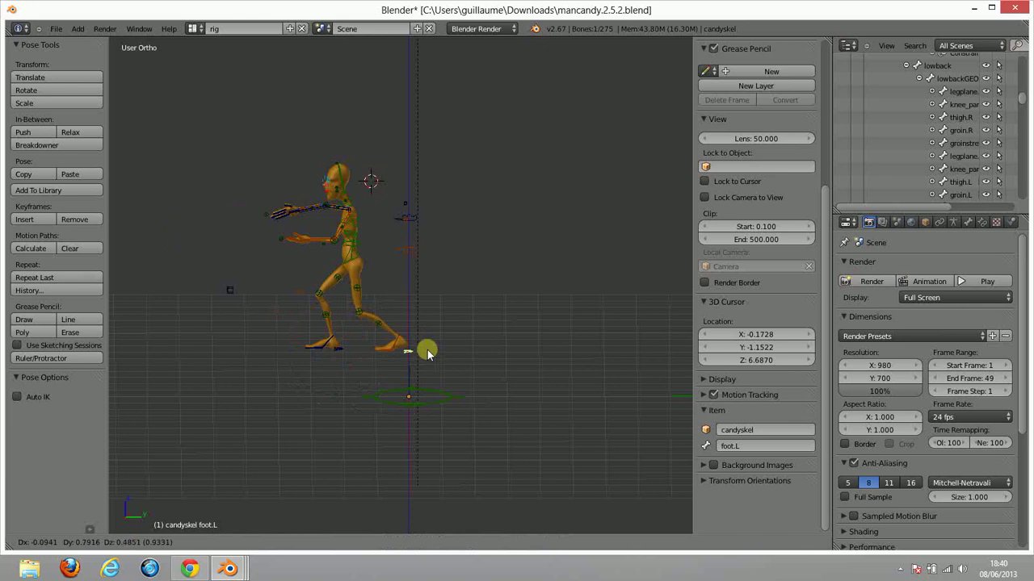
right_click(394, 401)
Rotate the toparm.L bone backward and forward, leaving the left arm raised with the hand in front of the head.
right_click(351, 231)
right_click(342, 231)
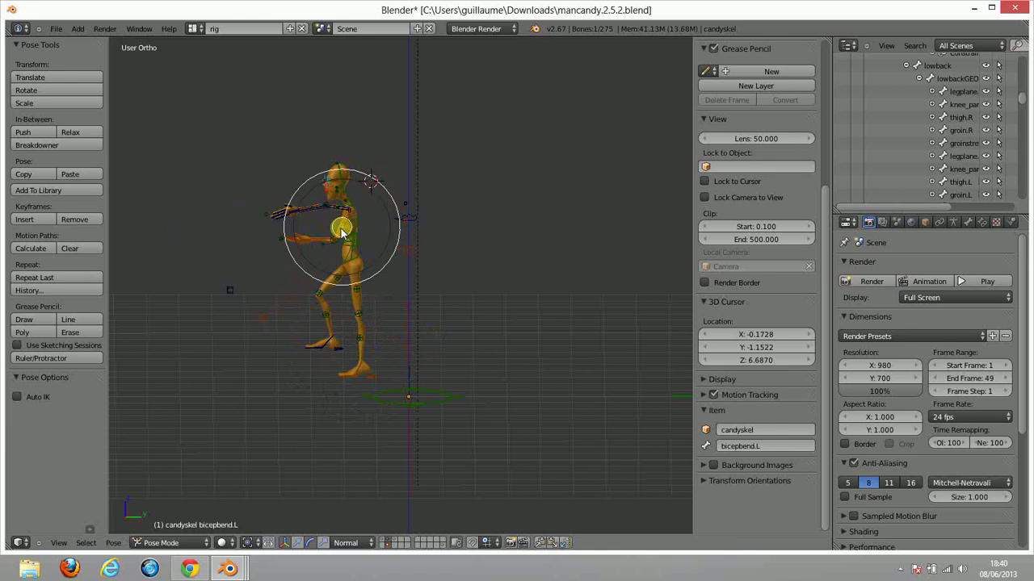
right_click(336, 234)
key(r)
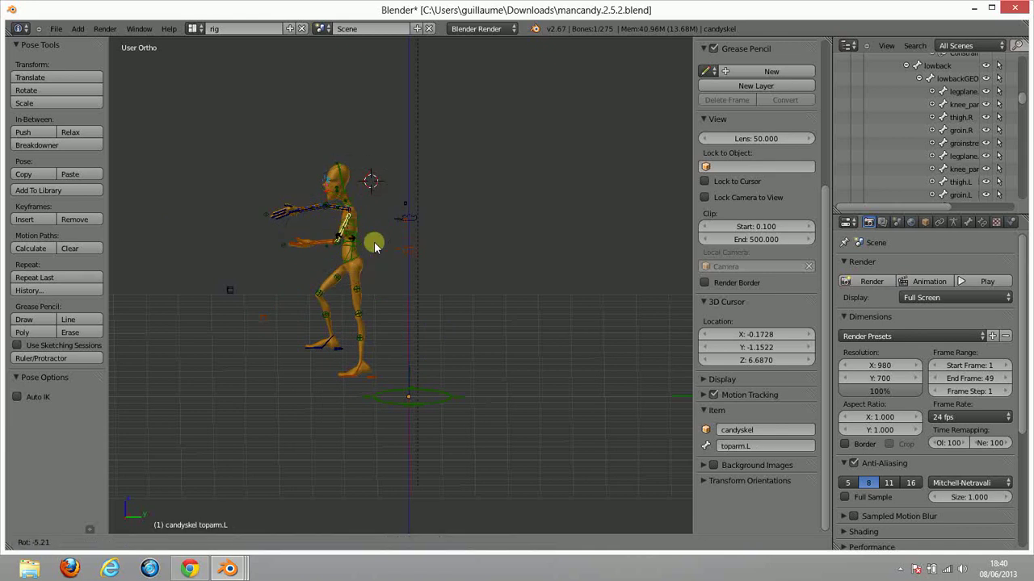
click(390, 254)
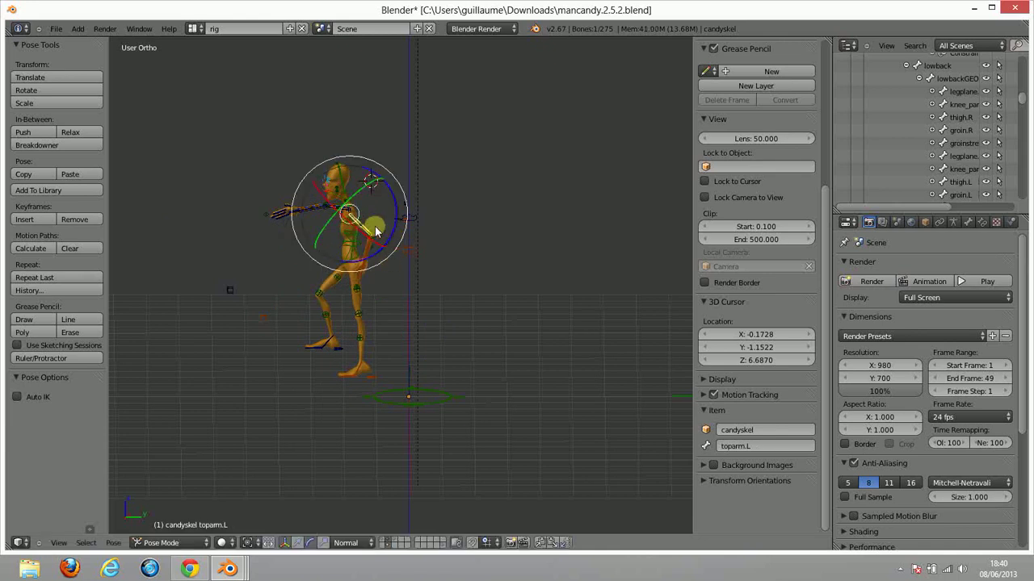
key(r)
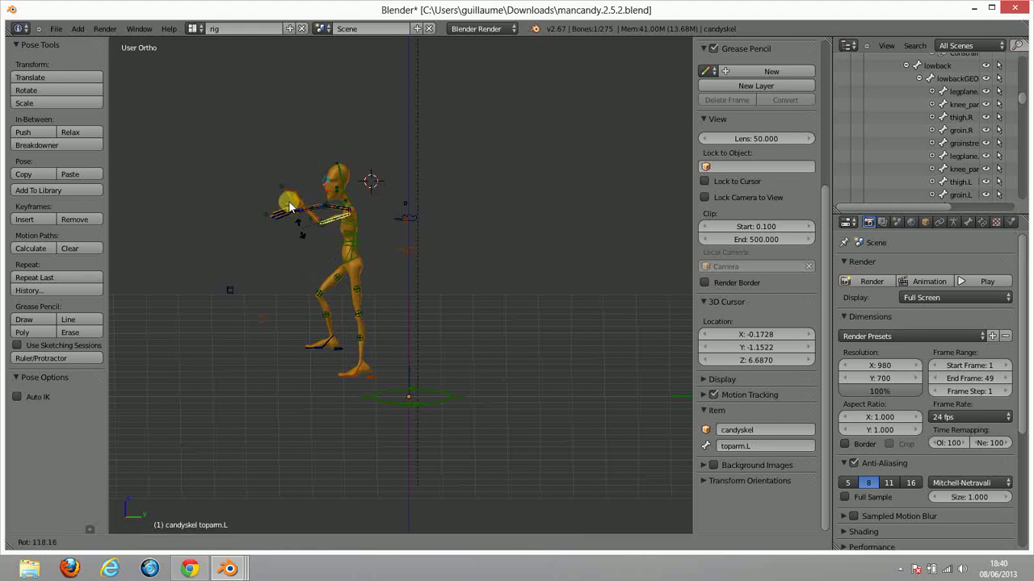
right_click(311, 176)
Move the foot.L control forward past the right foot, and bring it back to rest beside the right foot.
right_click(369, 380)
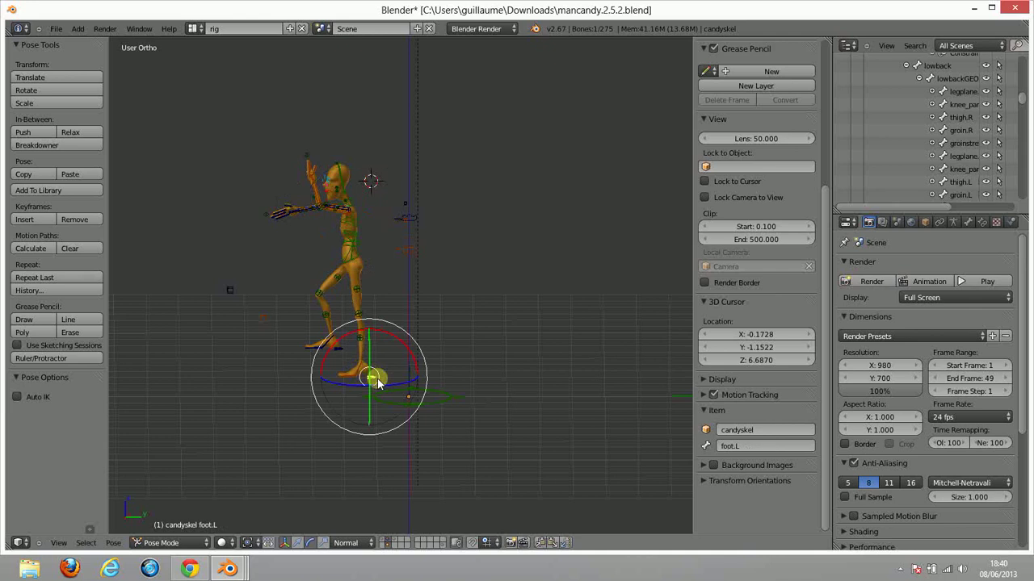
key(g)
click(316, 341)
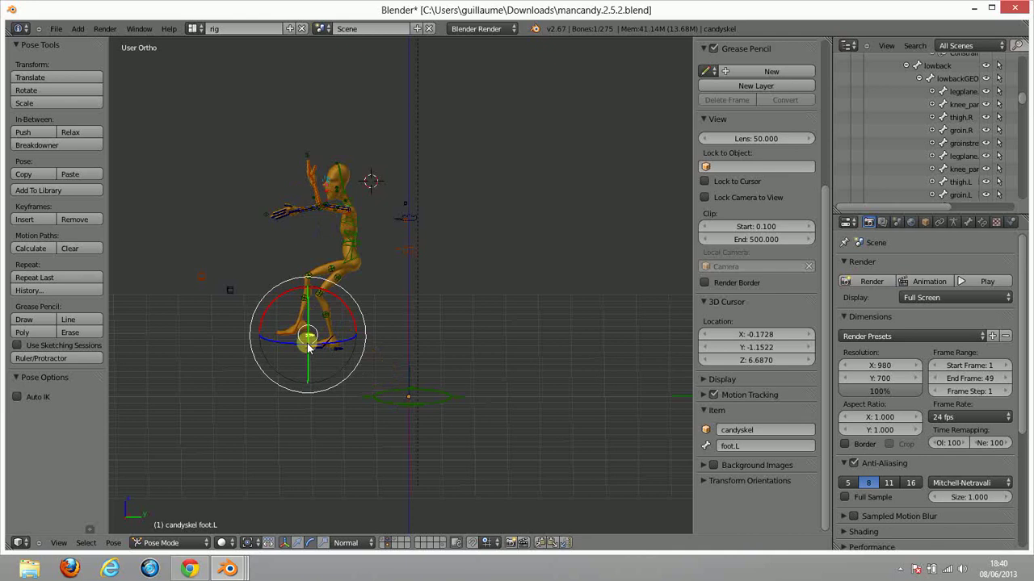
key(g)
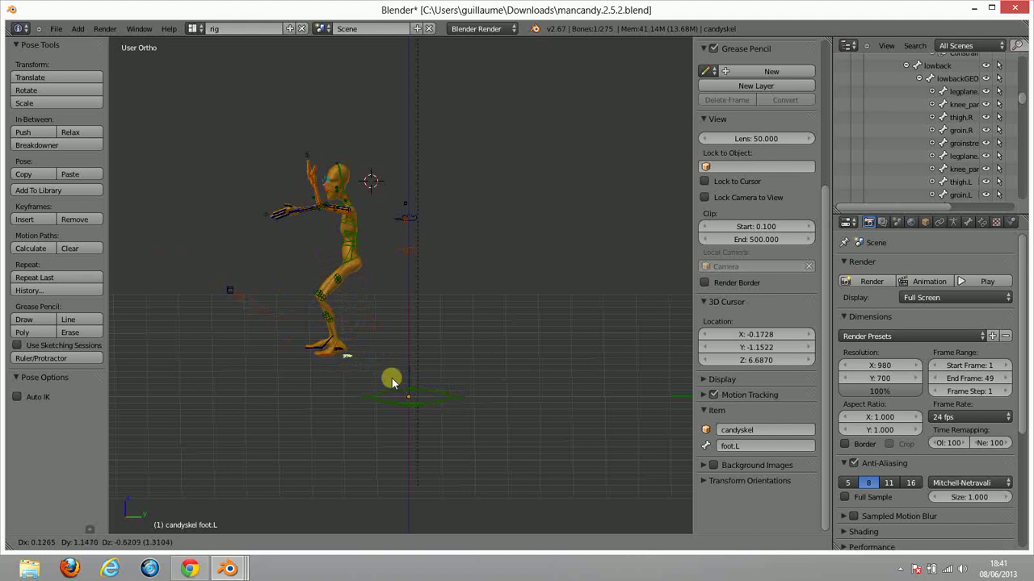
click(391, 378)
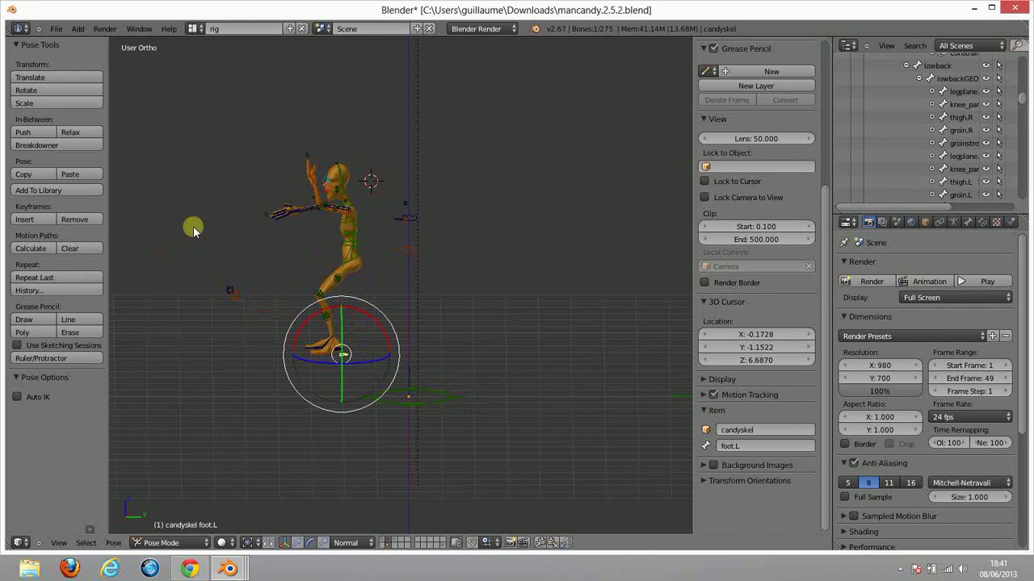
Select the kneeIK.L control in front of the legs and move it slightly to adjust where the left knee points.
right_click(339, 215)
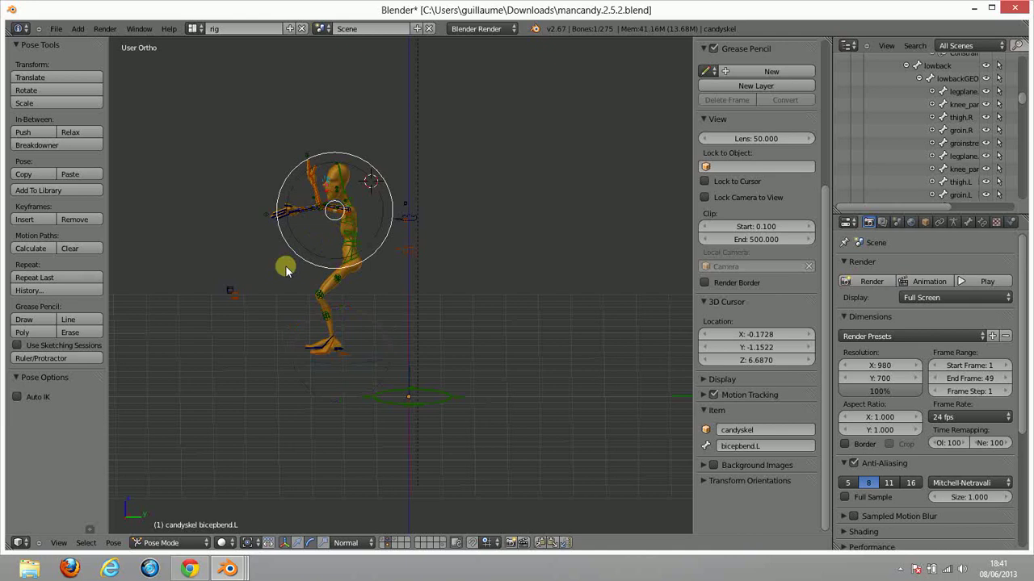
middle_drag(218, 250, 339, 255)
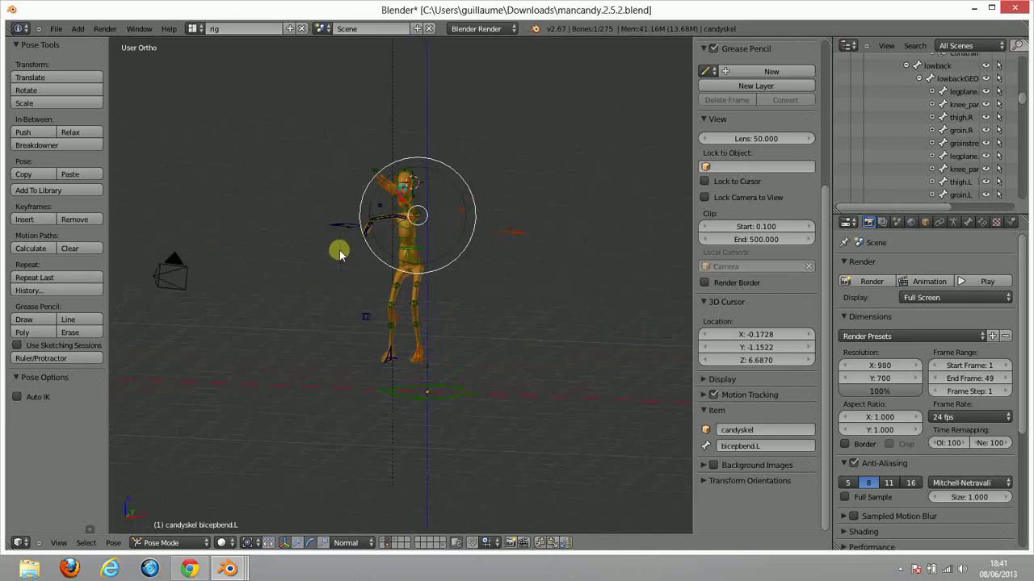
scroll(339, 255, up, 8)
right_click(360, 294)
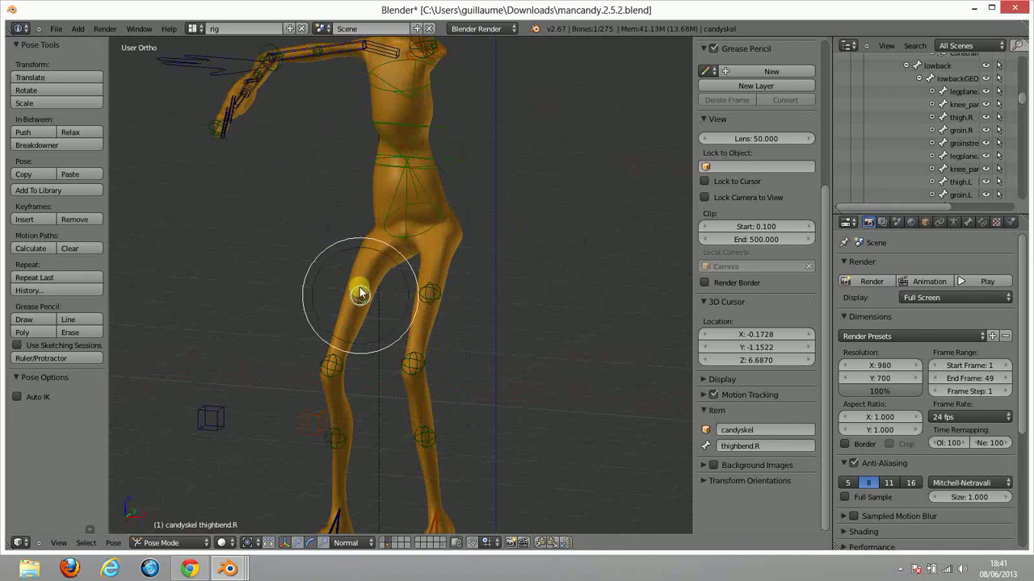
right_click(310, 425)
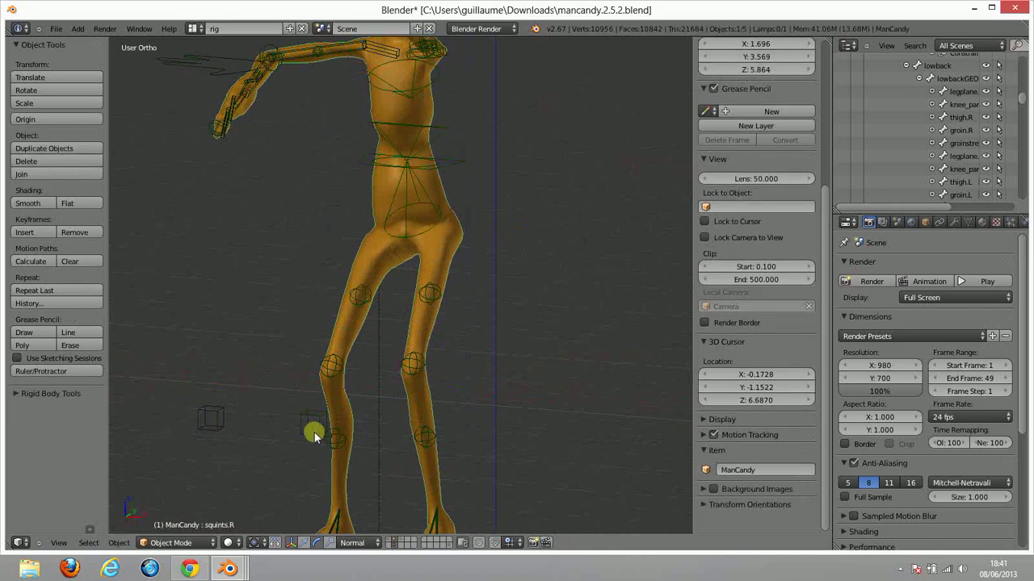
scroll(391, 364, down, 3)
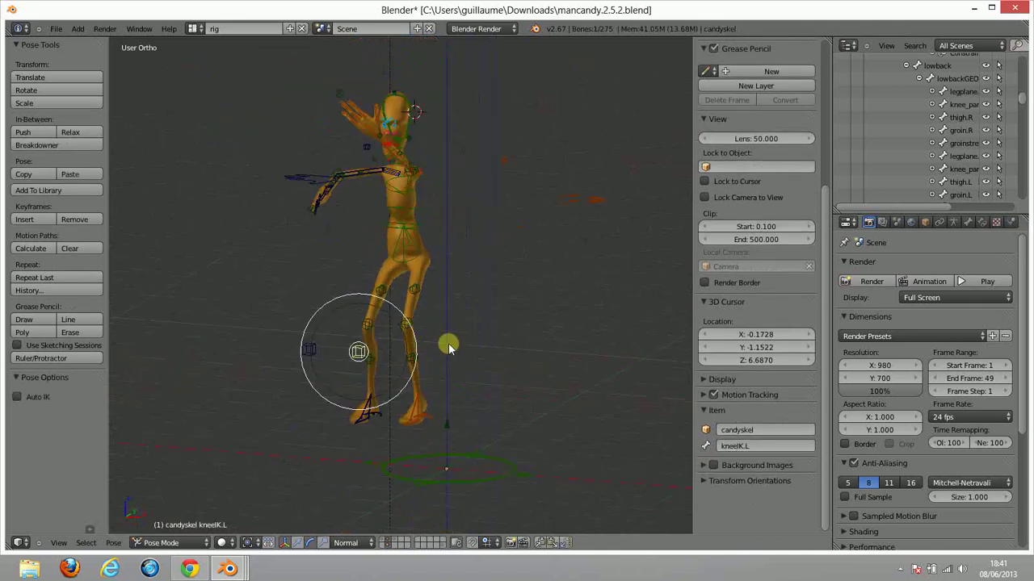
middle_drag(448, 343, 387, 352)
click(339, 383)
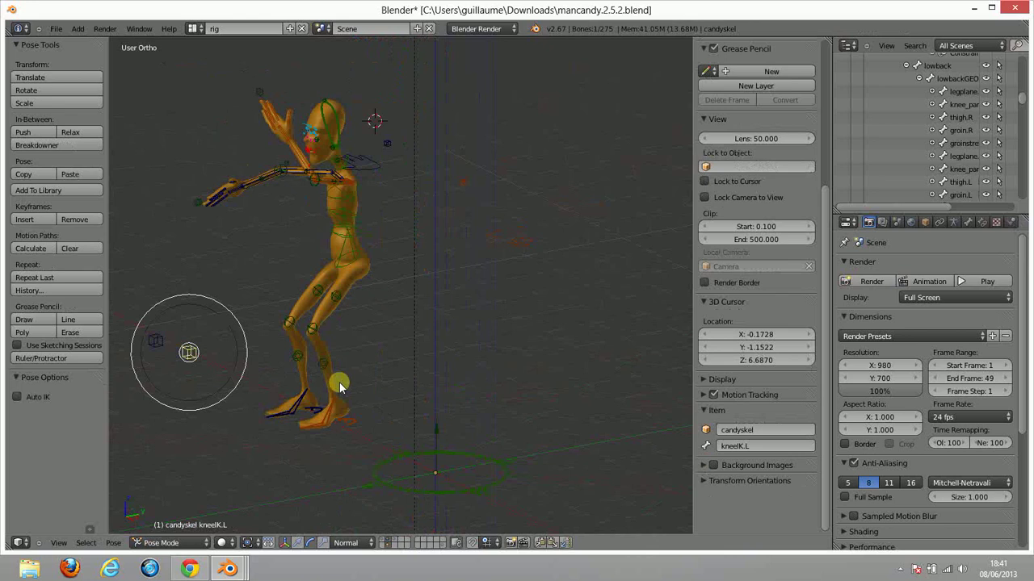
key(g)
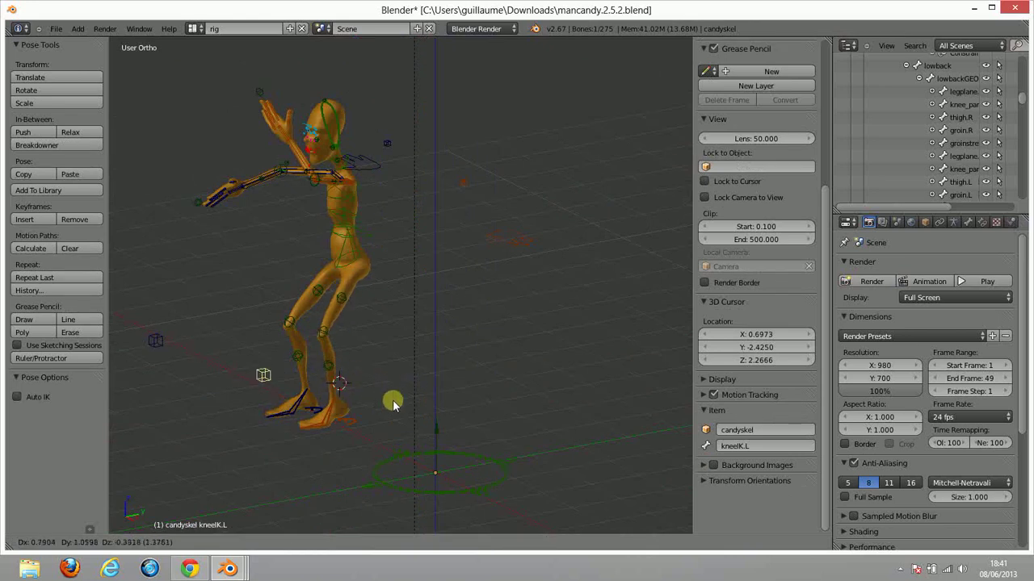
click(377, 397)
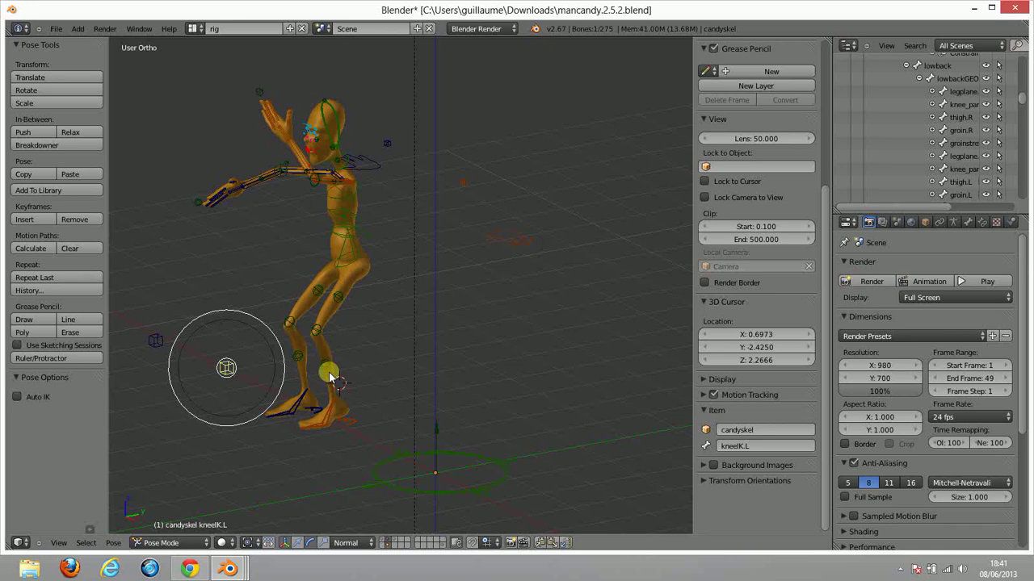
key(g)
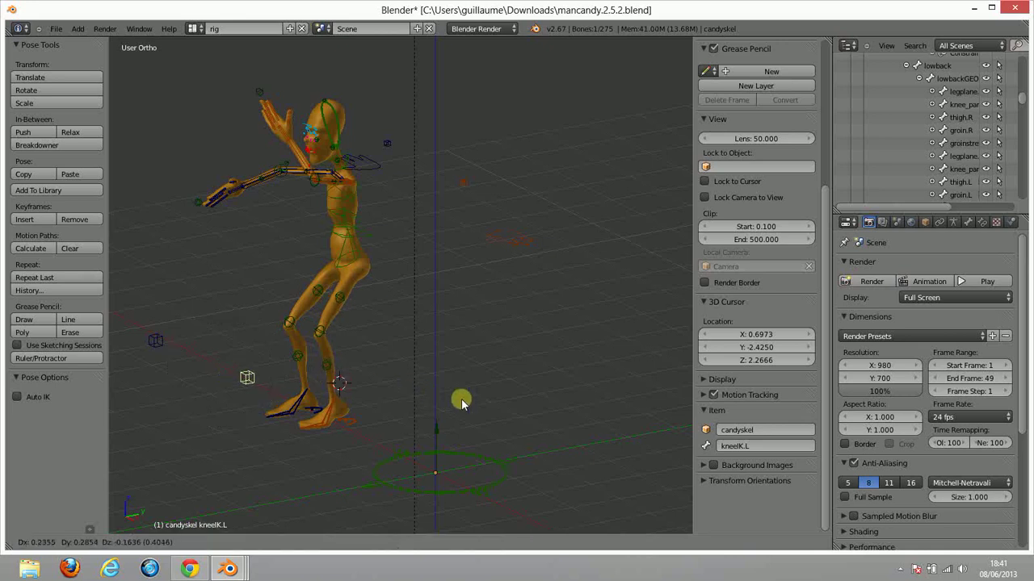
right_click(383, 380)
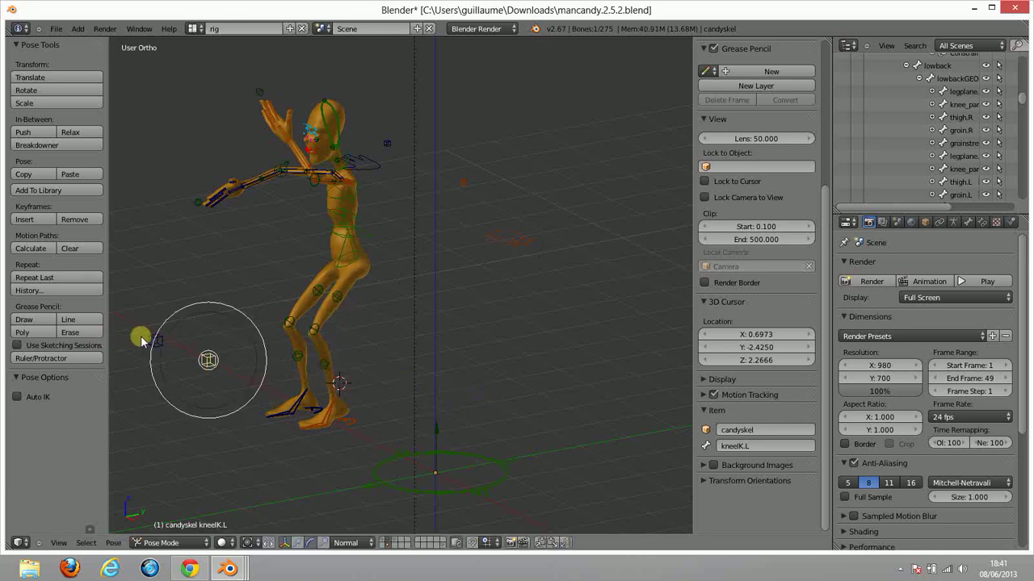
Move the kneeIK.R control sideways and back in front of the right leg to set where the right knee points.
middle_drag(171, 368, 385, 435)
right_click(384, 434)
key(g)
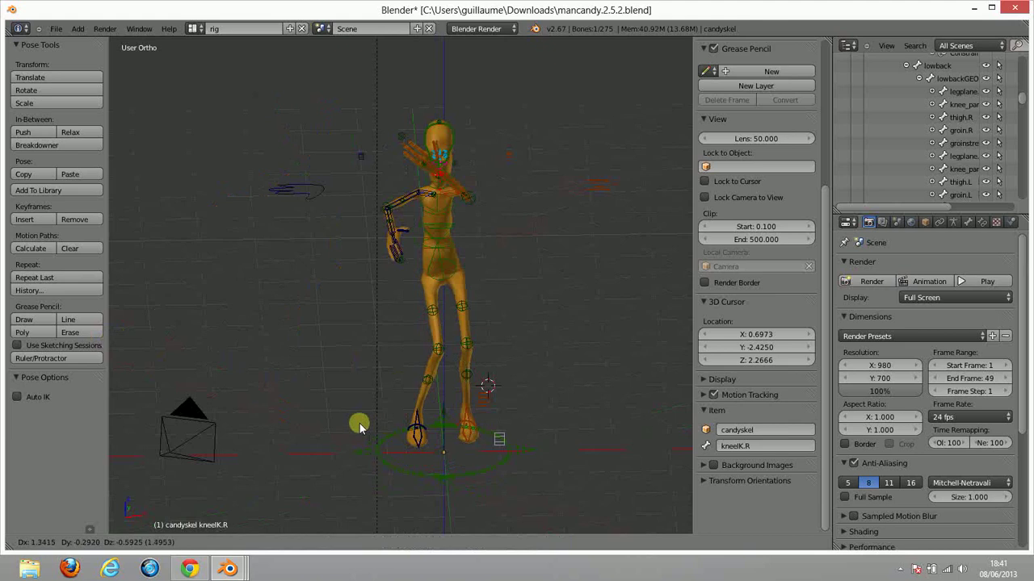
click(277, 410)
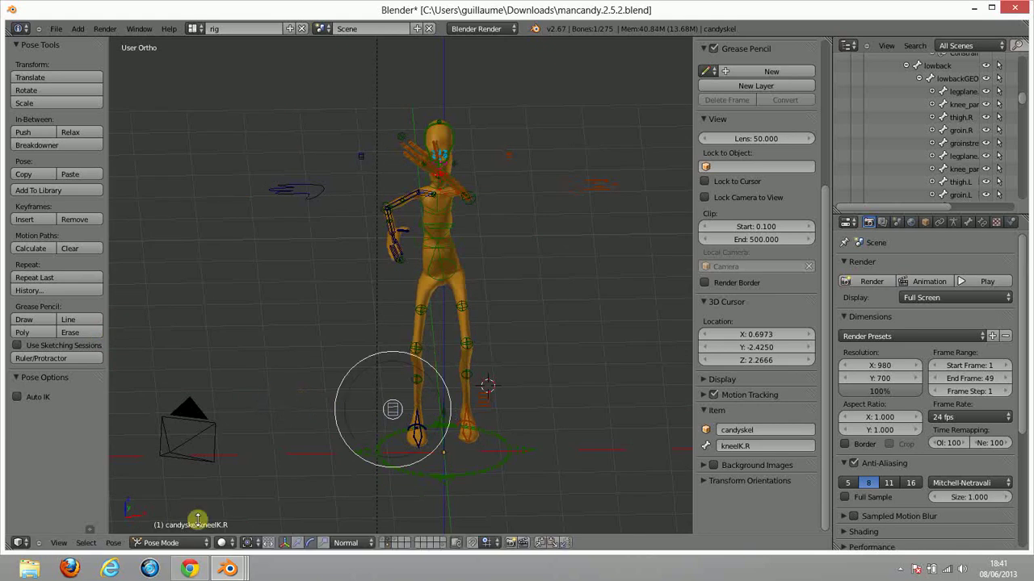
Switch to Chrome, search YouTube for "candyman blender", and look through the video results.
click(189, 569)
click(204, 97)
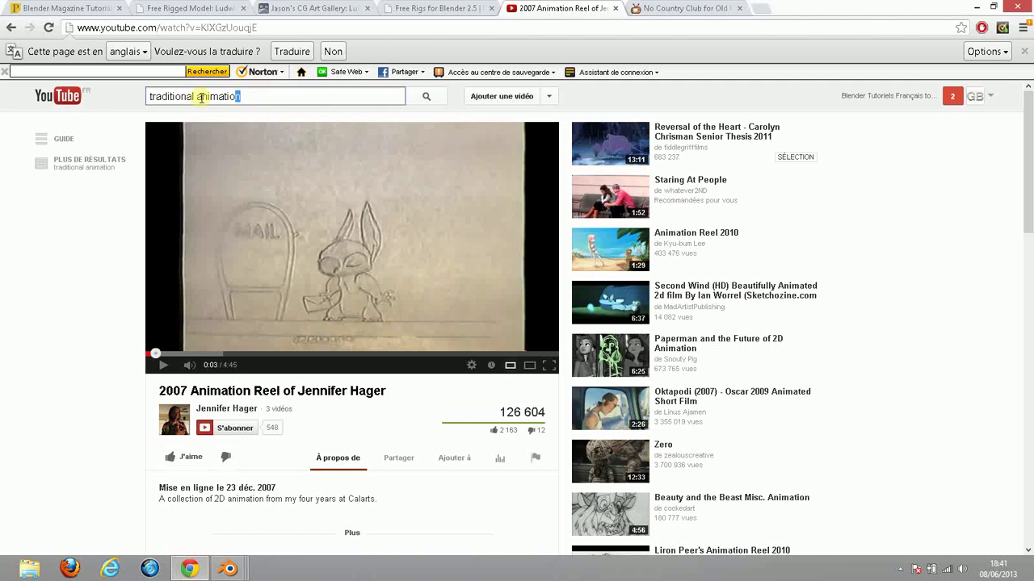
key(ctrl+a)
text(cand)
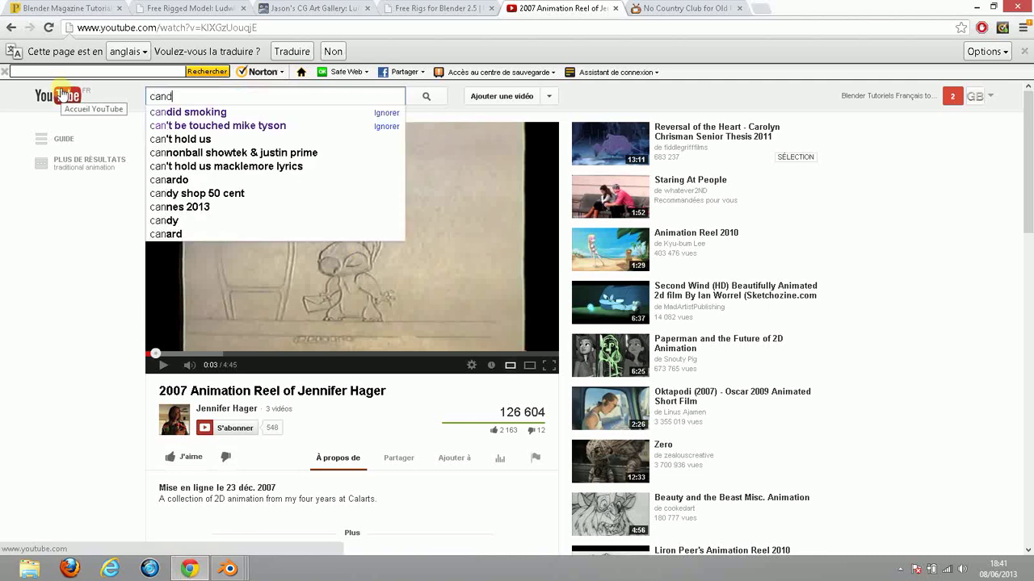
text(yman blender)
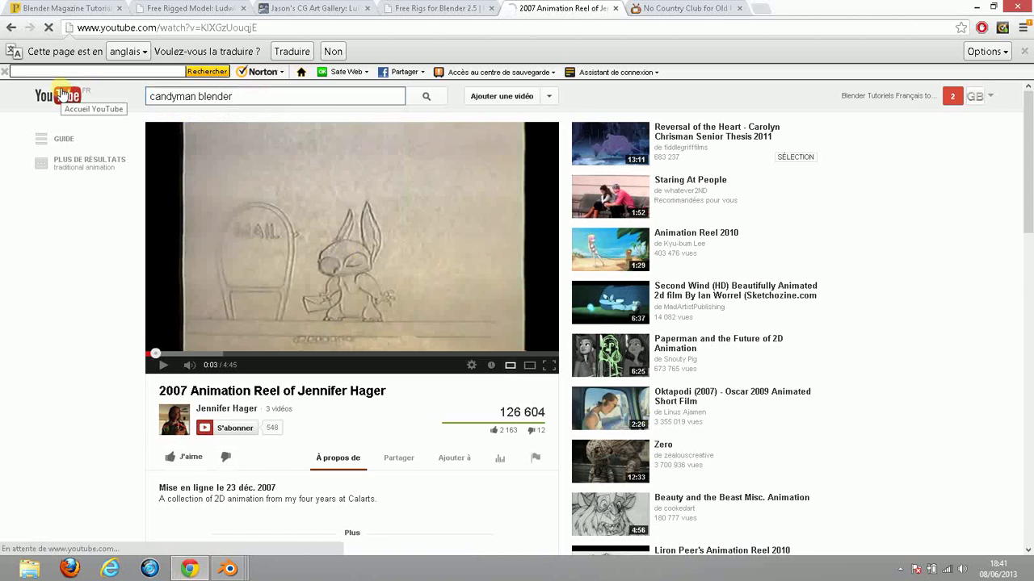
key(Return)
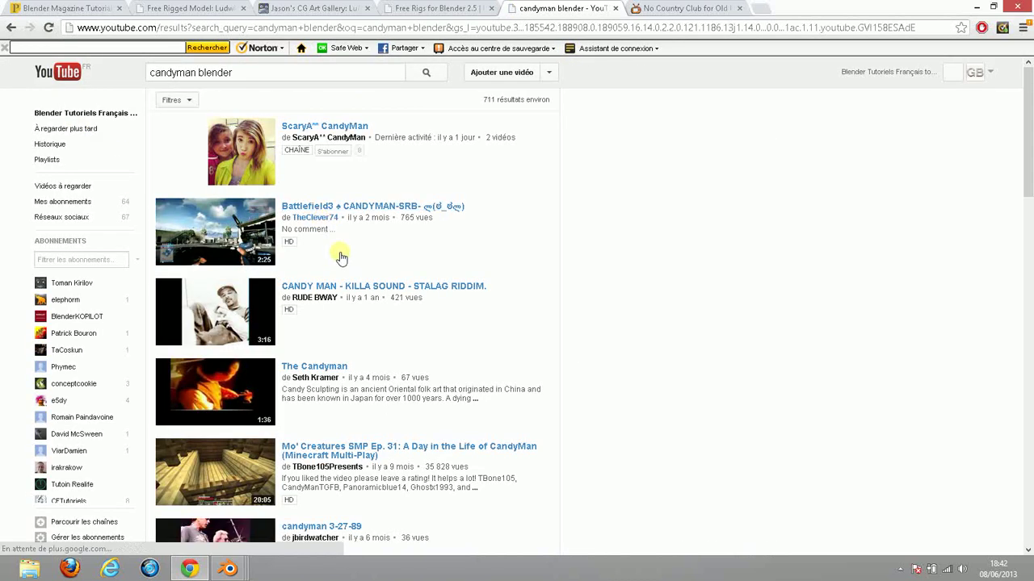
scroll(343, 263, down, 5)
scroll(343, 267, down, 10)
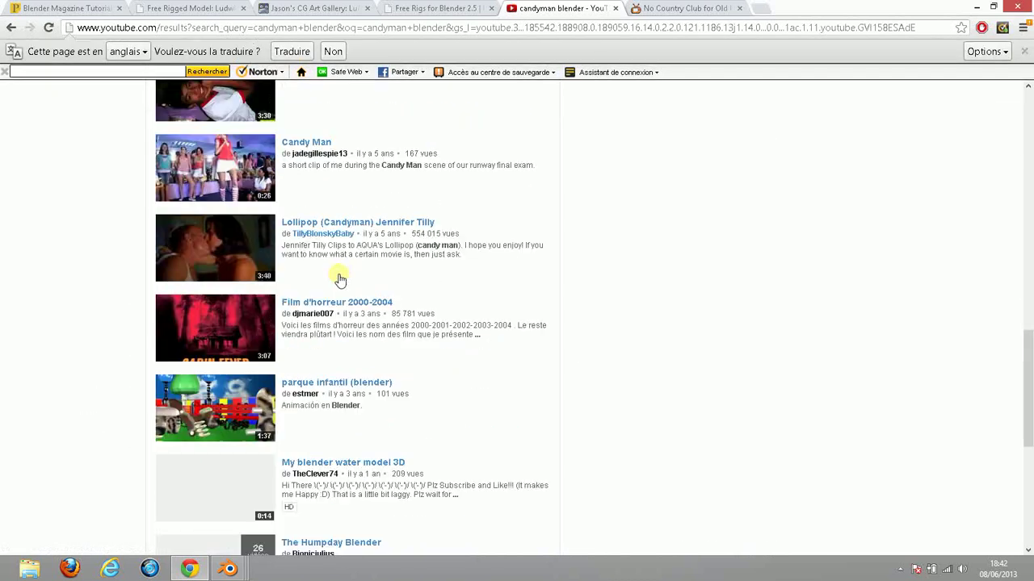
Refine the YouTube search to "candyman blender 3d" and look through the results for ManCandy animations.
scroll(258, 323, up, 15)
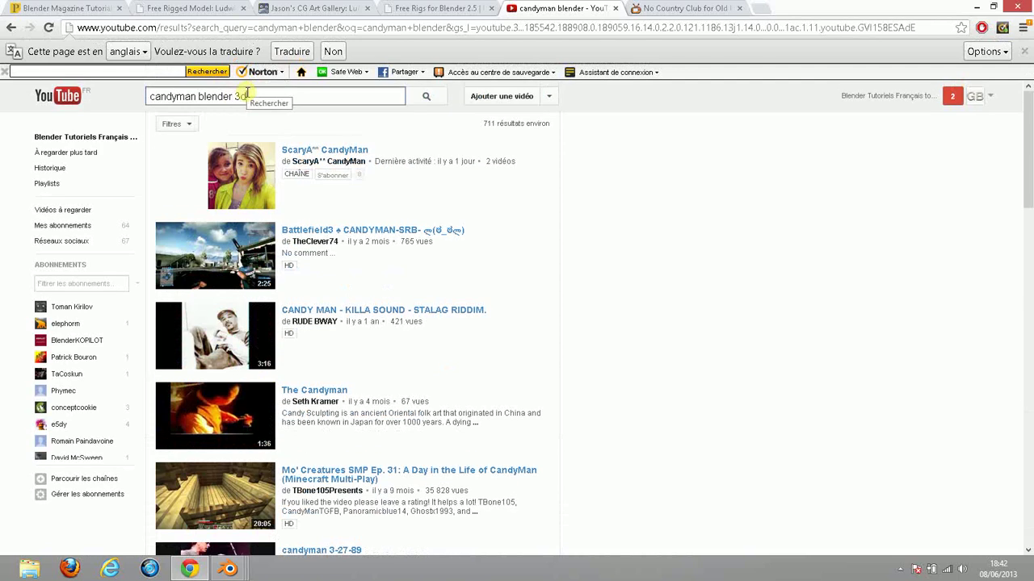
key(Return)
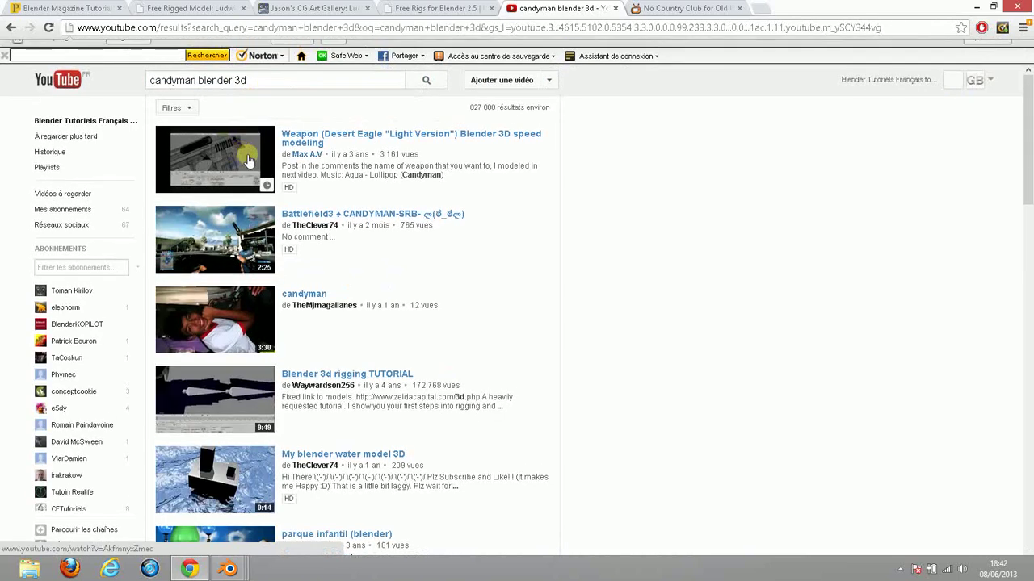
scroll(282, 256, down, 8)
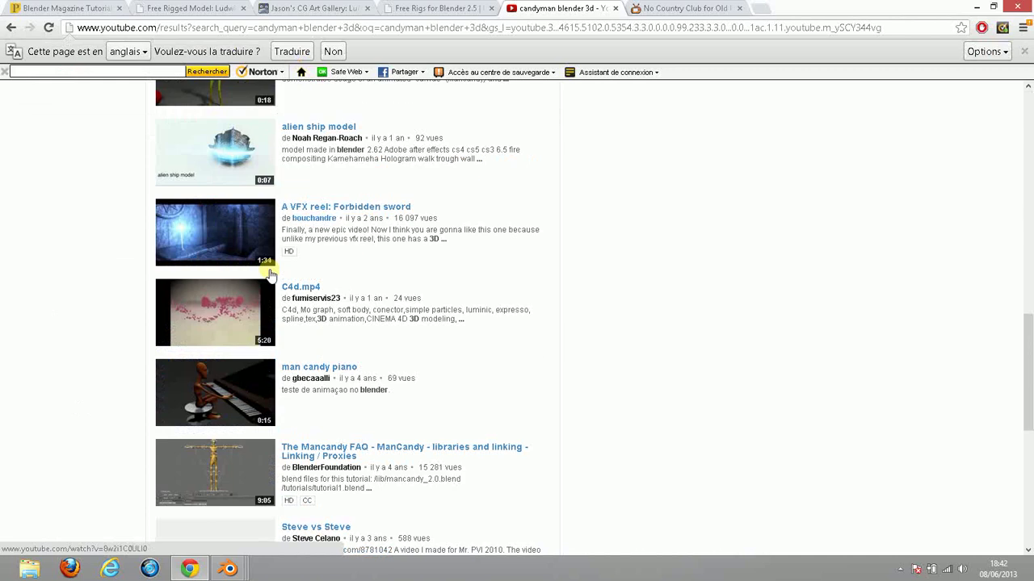
scroll(208, 466, down, 4)
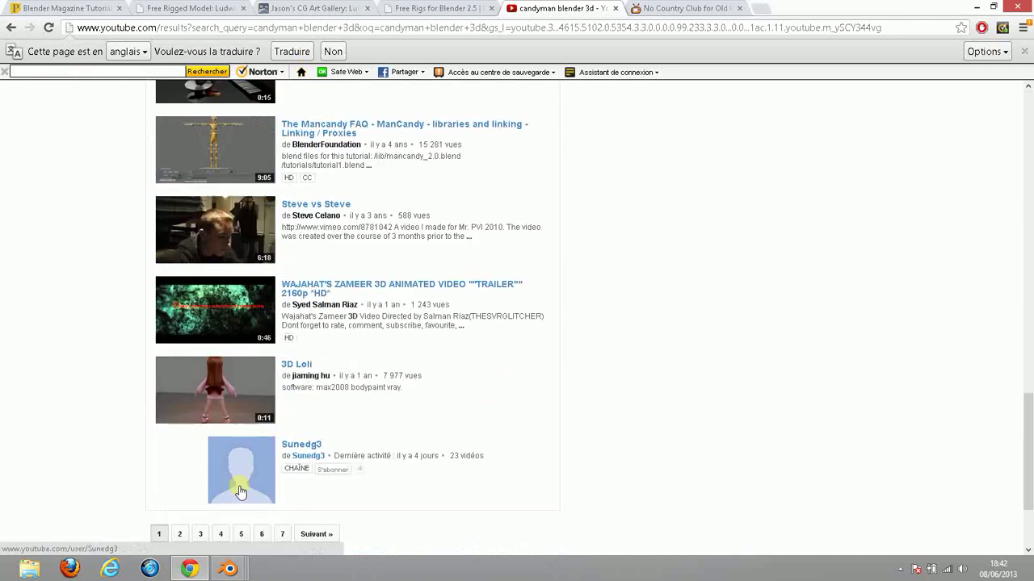
Change the YouTube search to "ludwig blender 3d" and look through the Ludwig animation videos.
scroll(230, 504, up, 12)
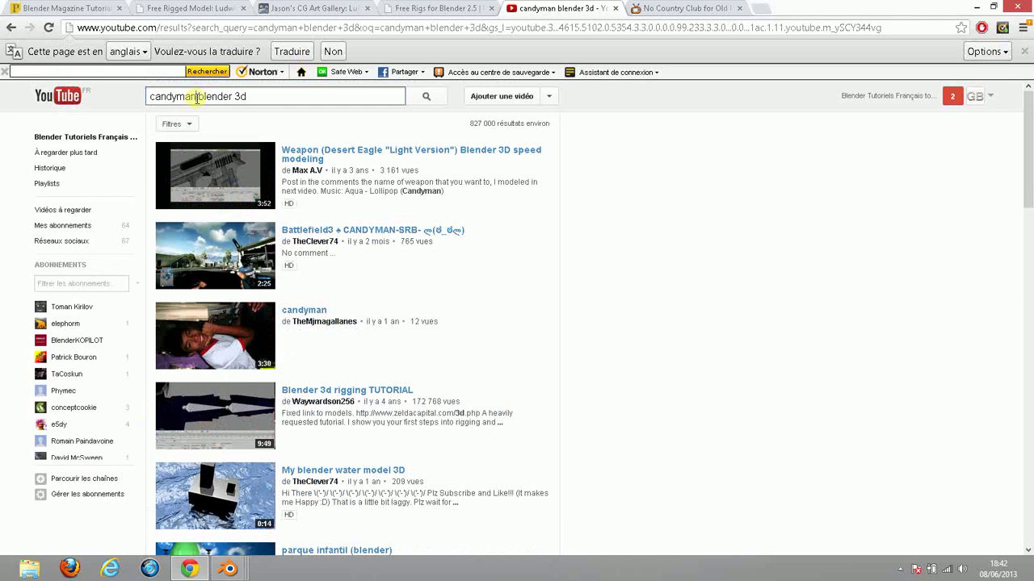
drag(196, 98, 2, 81)
key(BackSpace)
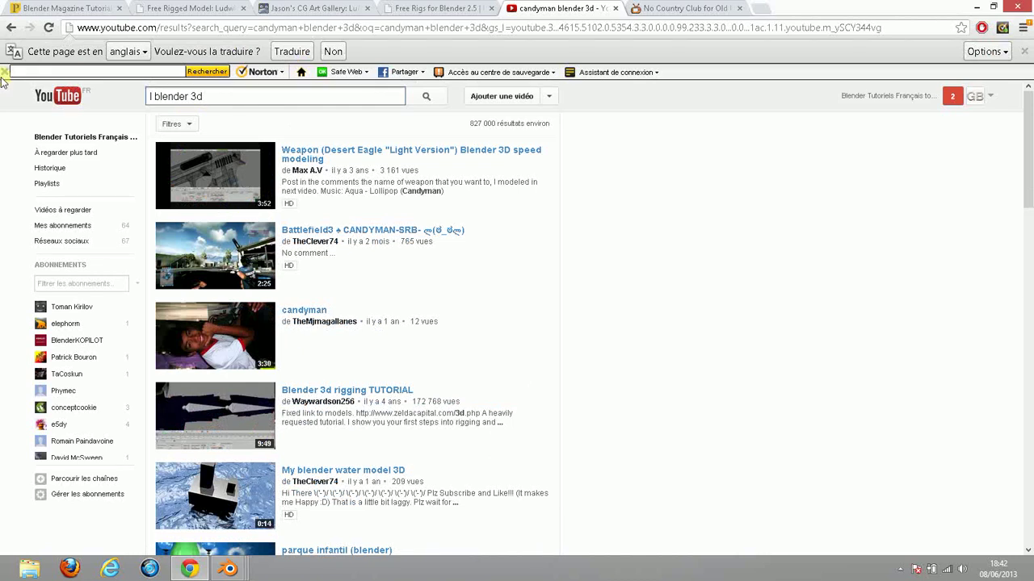
text(ludwig)
key(Return)
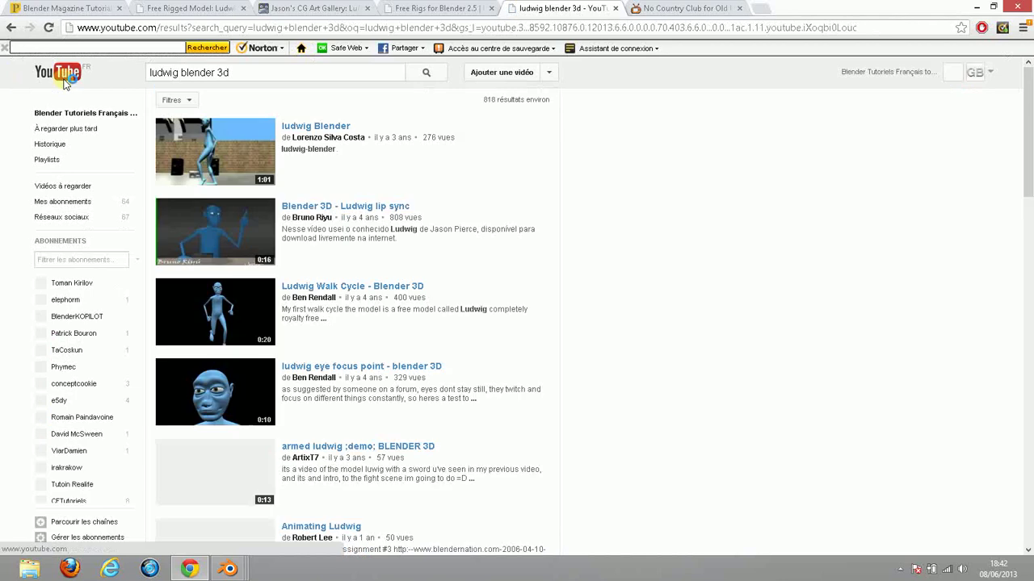
scroll(179, 162, down, 15)
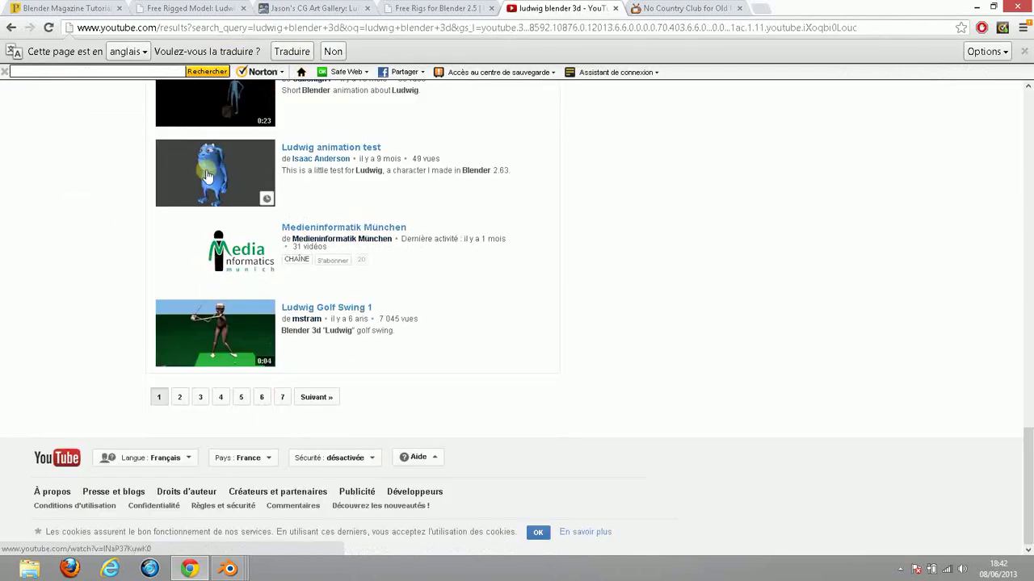
click(191, 569)
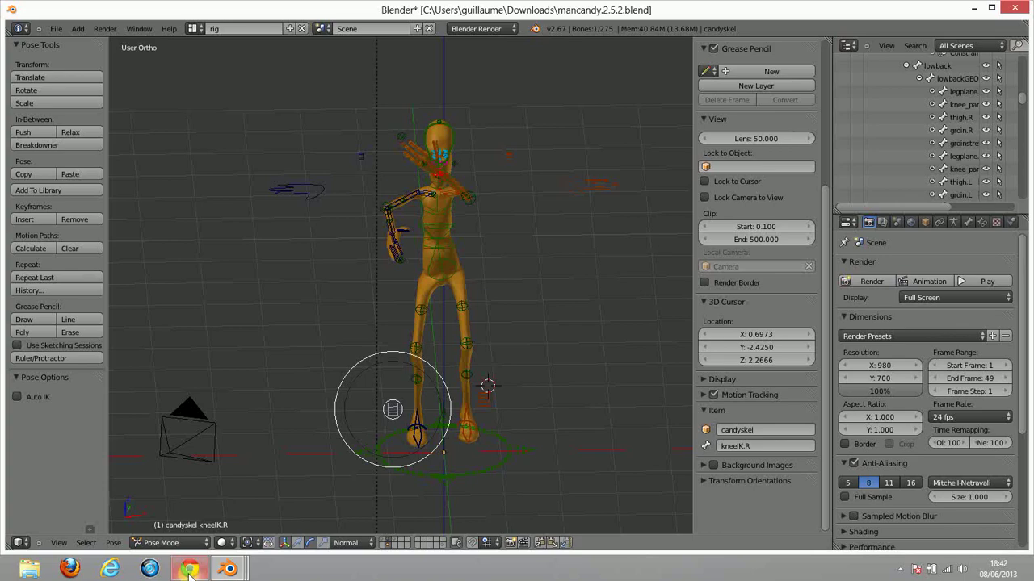
click(189, 570)
click(193, 569)
click(191, 569)
click(190, 569)
click(191, 570)
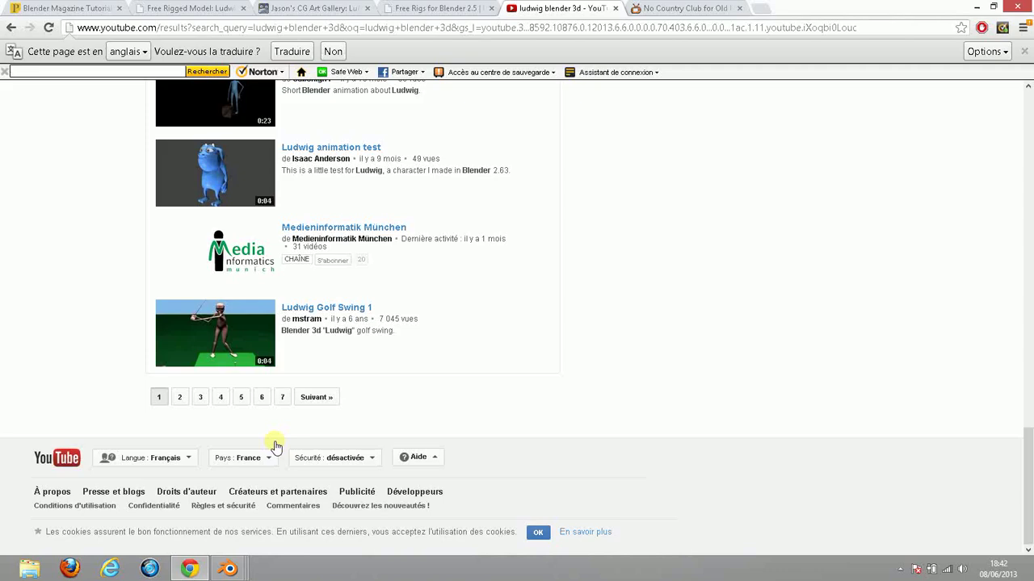
Go to the open BlenderNation page "Free Rigs for Blender 2.5" and bookmark it in the browser.
click(453, 7)
click(328, 7)
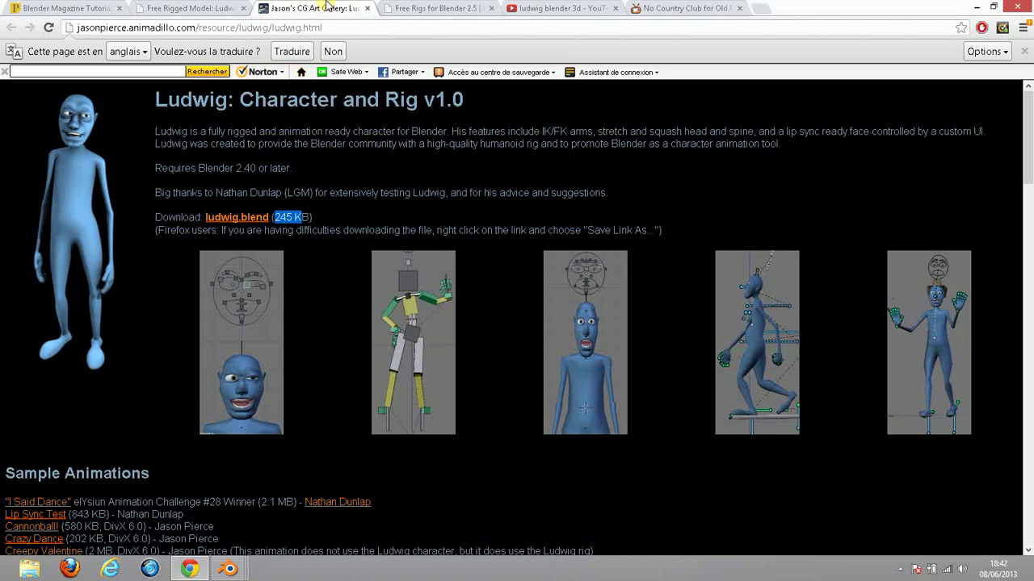
click(437, 8)
scroll(396, 223, down, 15)
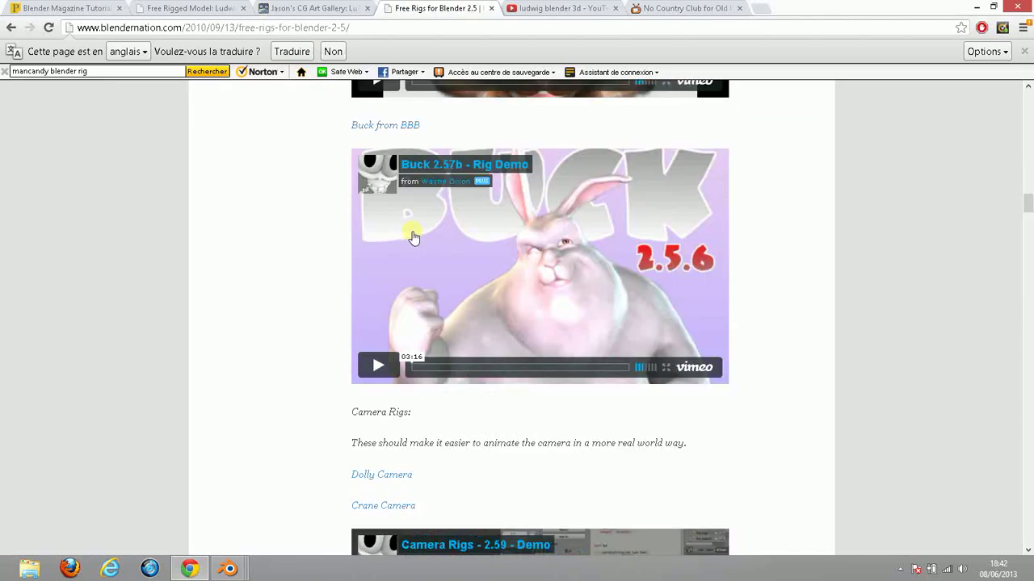
scroll(424, 258, up, 15)
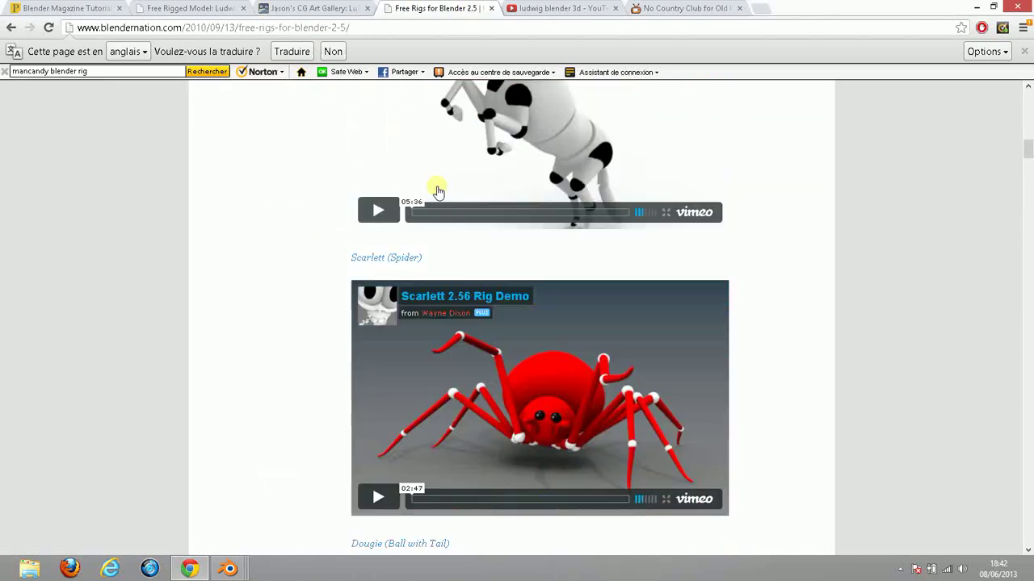
scroll(437, 209, up, 10)
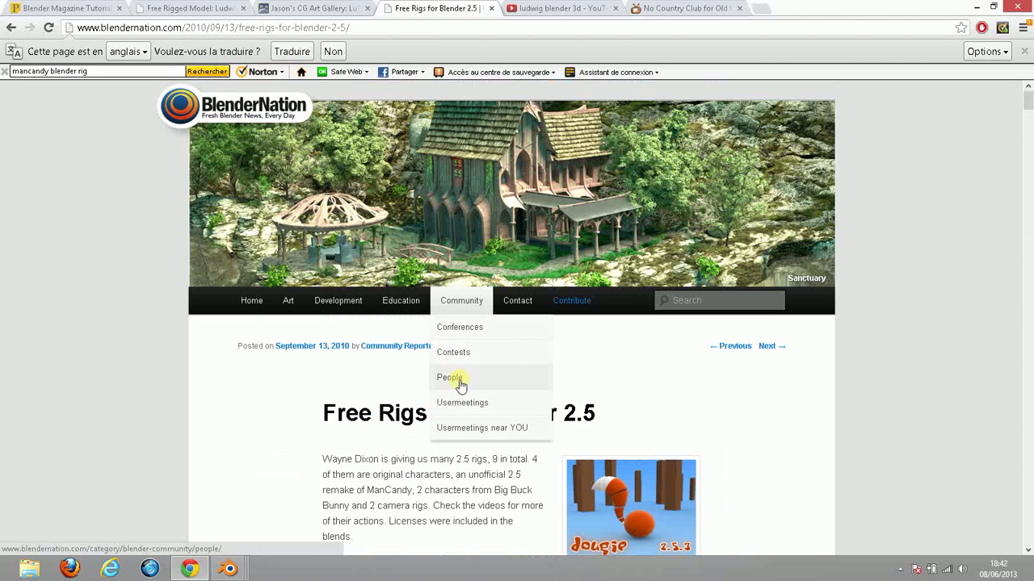
click(961, 30)
click(946, 100)
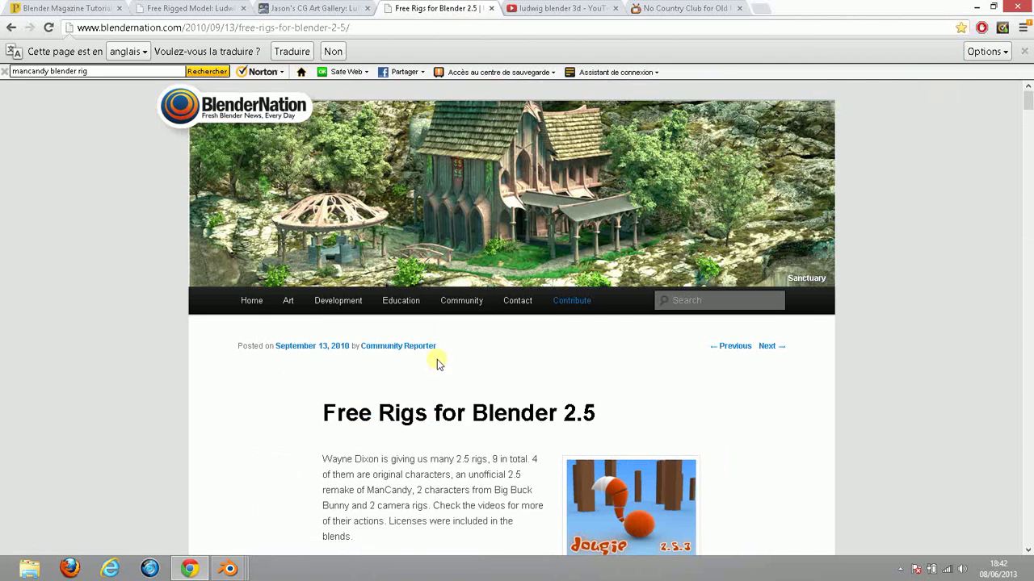
Look through the rig demos on the Free Rigs page, including Dougie, Scarlett and Pedro, and its introduction.
scroll(428, 347, down, 15)
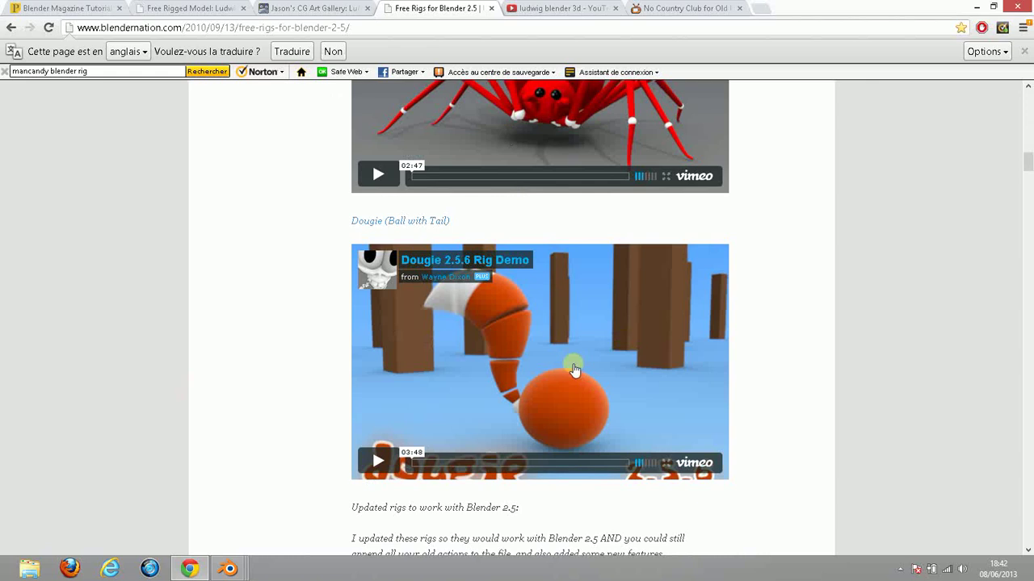
scroll(533, 242, down, 11)
scroll(485, 275, down, 15)
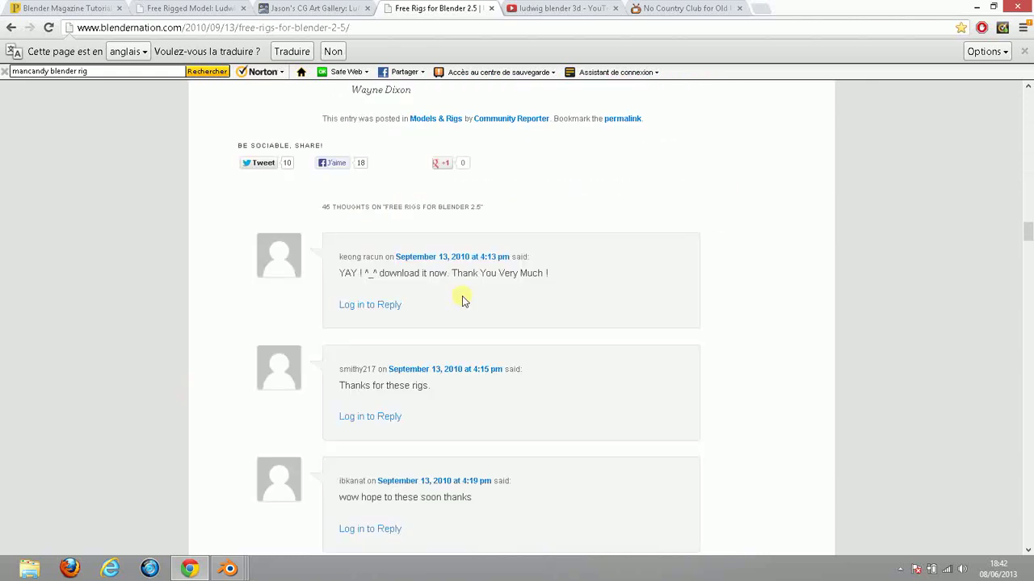
scroll(439, 299, up, 20)
scroll(467, 239, up, 5)
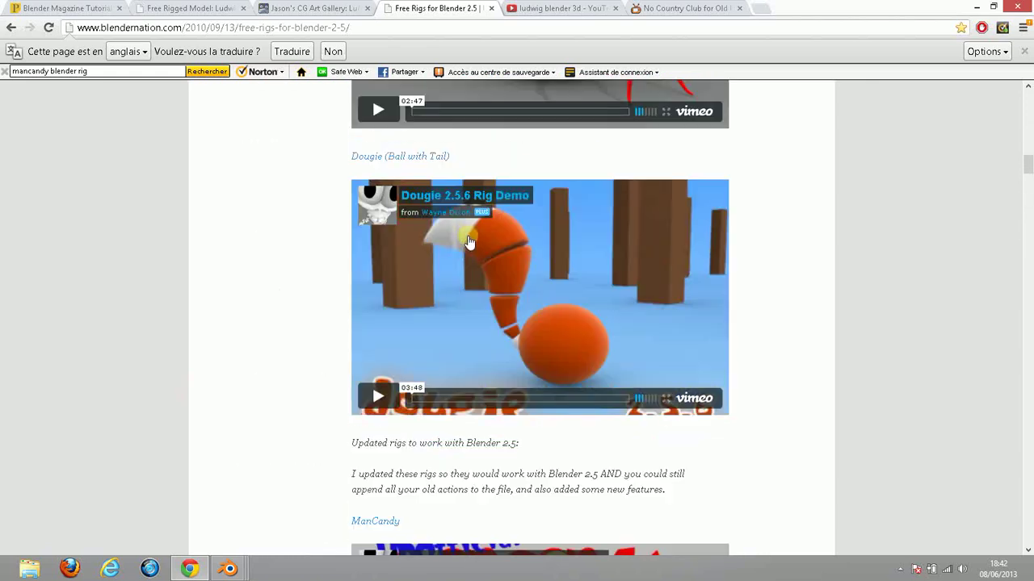
scroll(469, 266, up, 4)
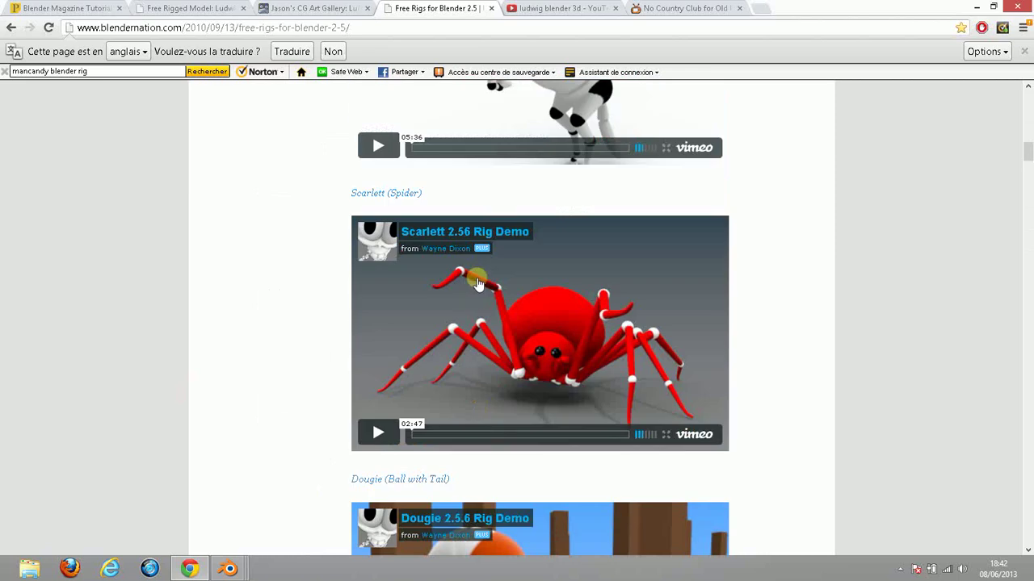
scroll(480, 297, up, 8)
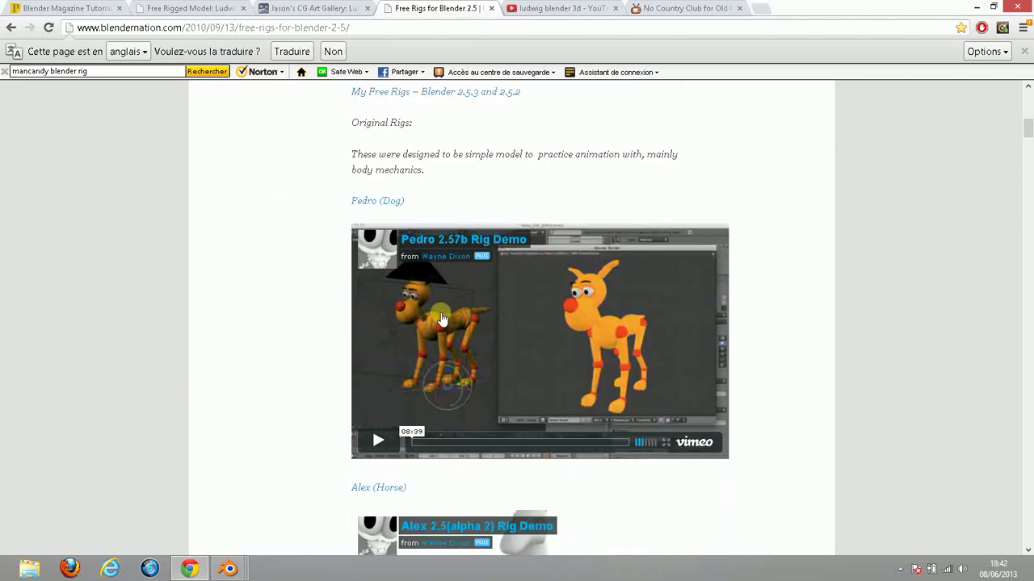
scroll(442, 320, up, 4)
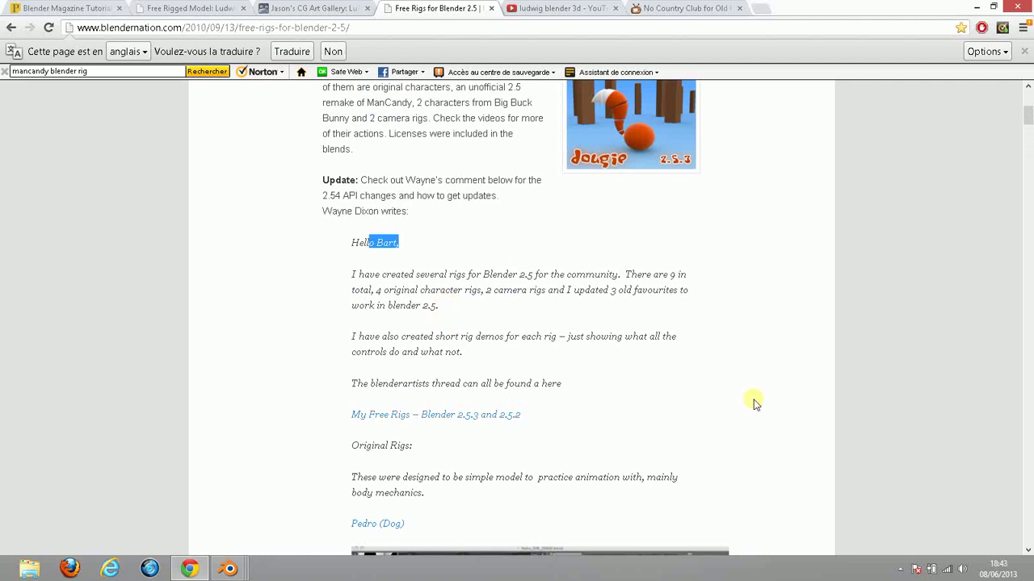
click(900, 572)
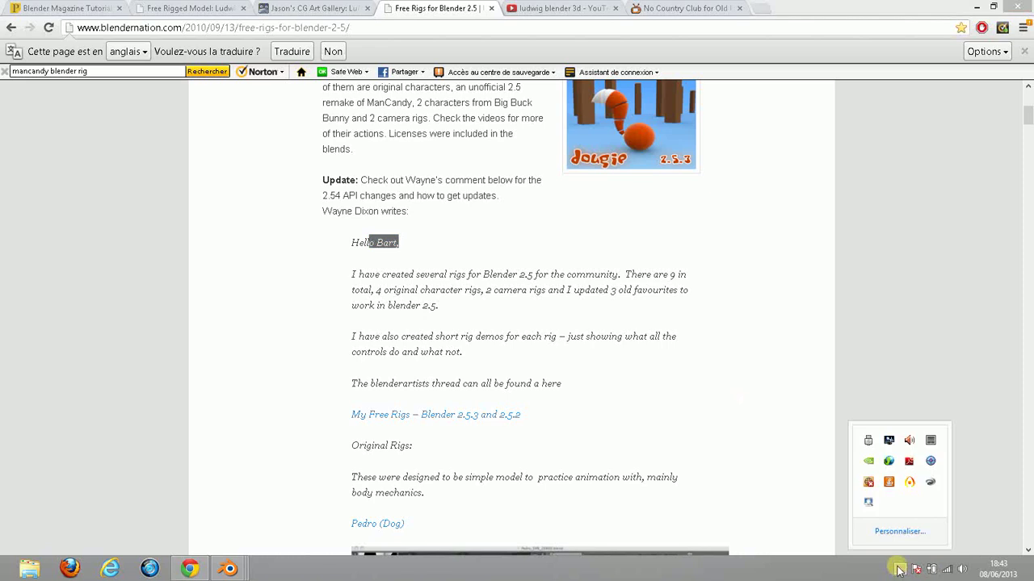